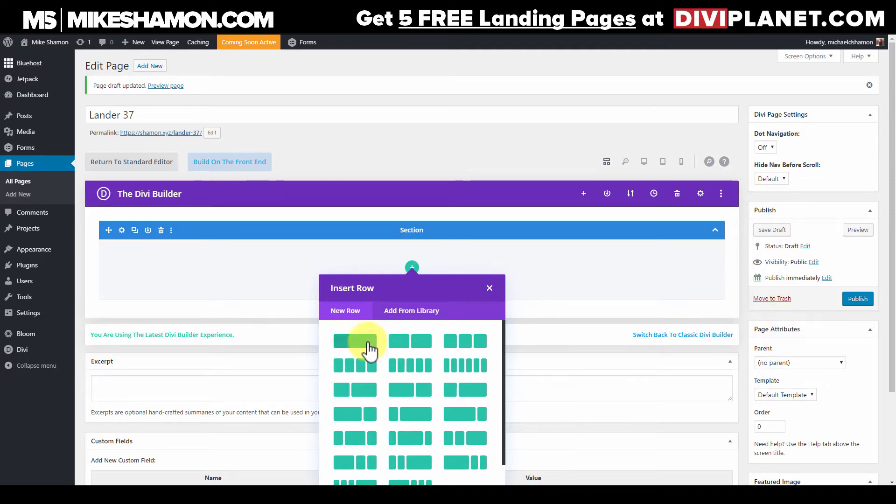
Step: Insert a single-column row in the empty section and add a Text module to it
click(368, 347)
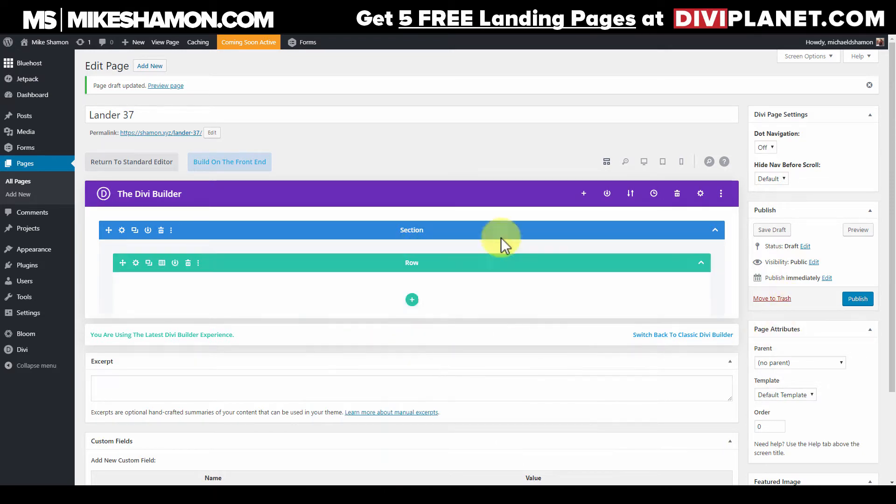
click(412, 290)
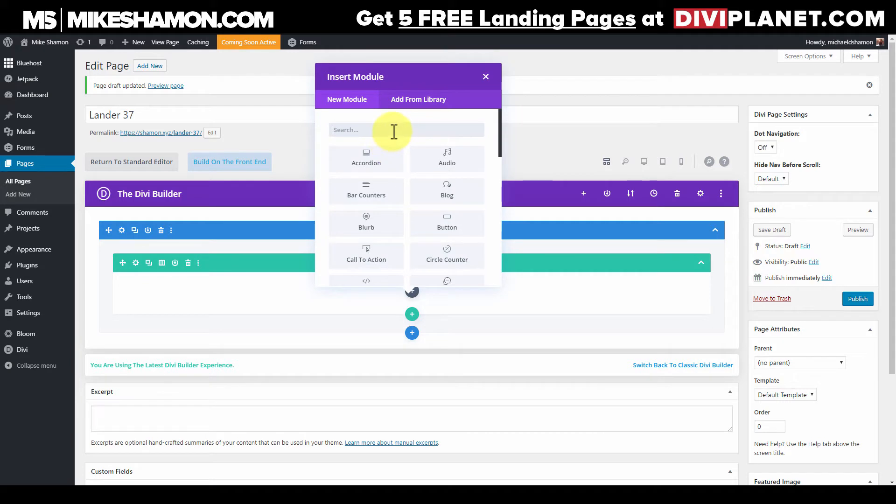
text(text)
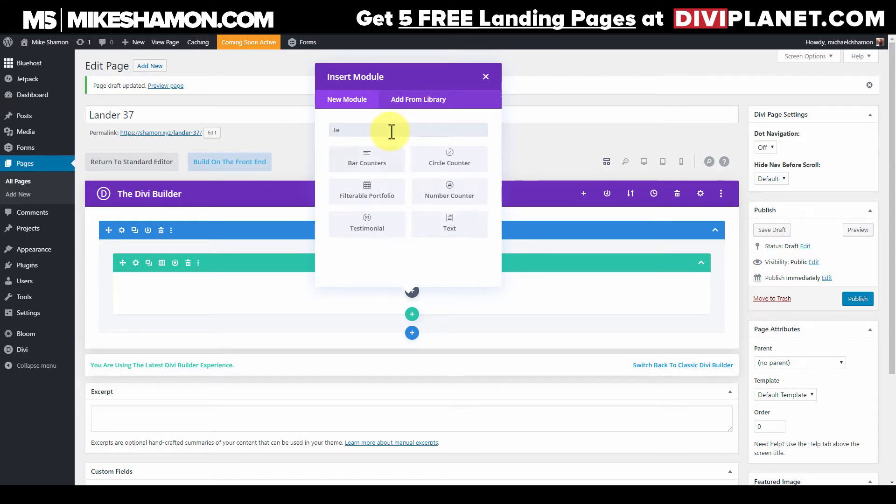
click(379, 207)
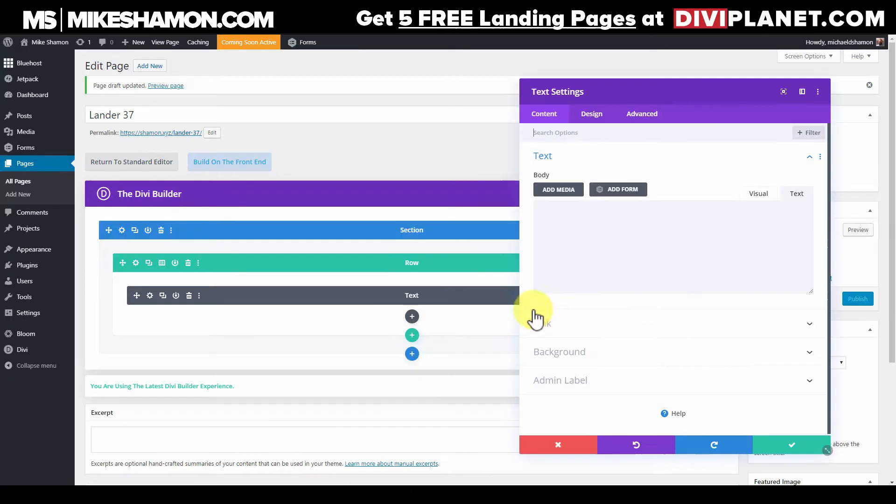
Step: Set the Text module's body to "Lorem ipsum dolor sit amet, consectetur adipiscing elit" and save the module
click(618, 232)
text(Lorem ipsum dolor sit amet, consectetur adipiscing elit, sed do eiusmod tempor incididunt ut labore et dolore magna aliqua. Ut enim ad minim veniam, quis nostrud exercitation ullamco laboris nisi ut aliquip ex ea commodo consequat. Duis aute irure dolor in reprehenderit in voluptate velit esse cillum dolore eu fugiat nulla pariatur.)
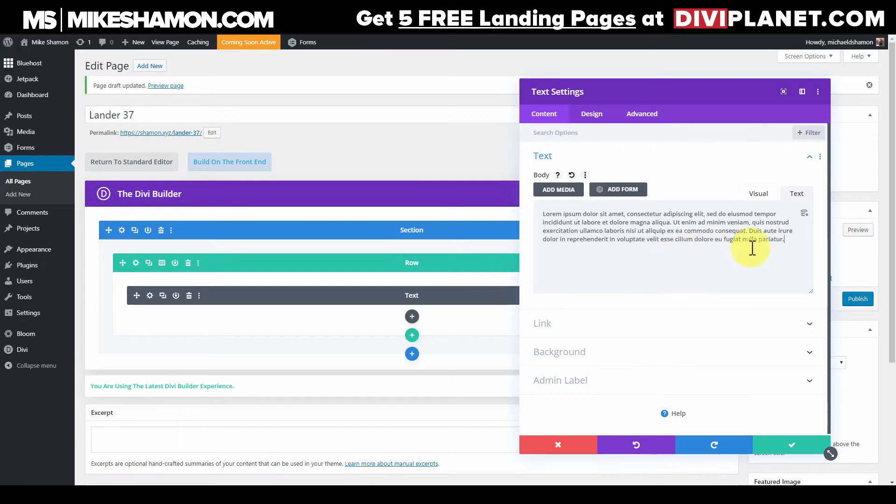
drag(690, 220, 702, 212)
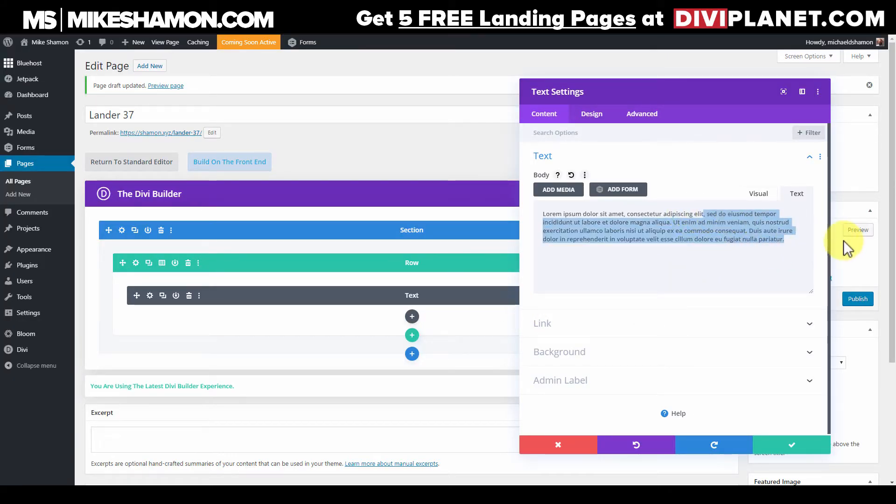
key(BackSpace)
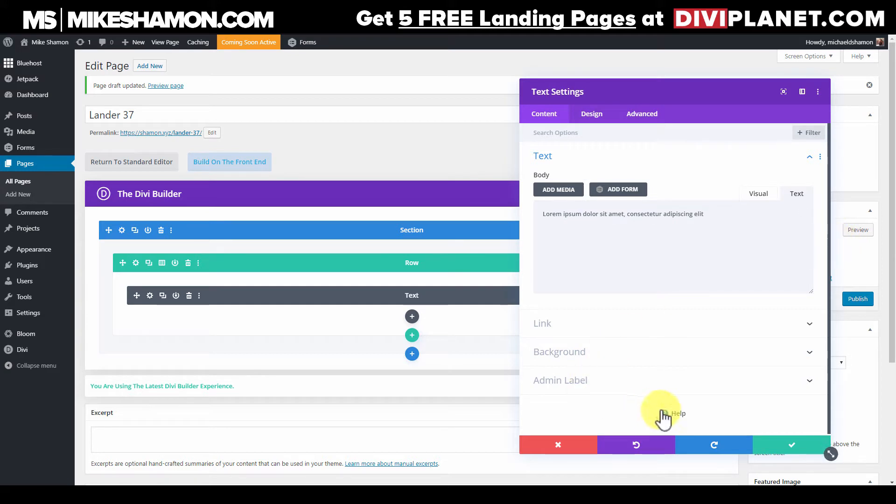
click(782, 449)
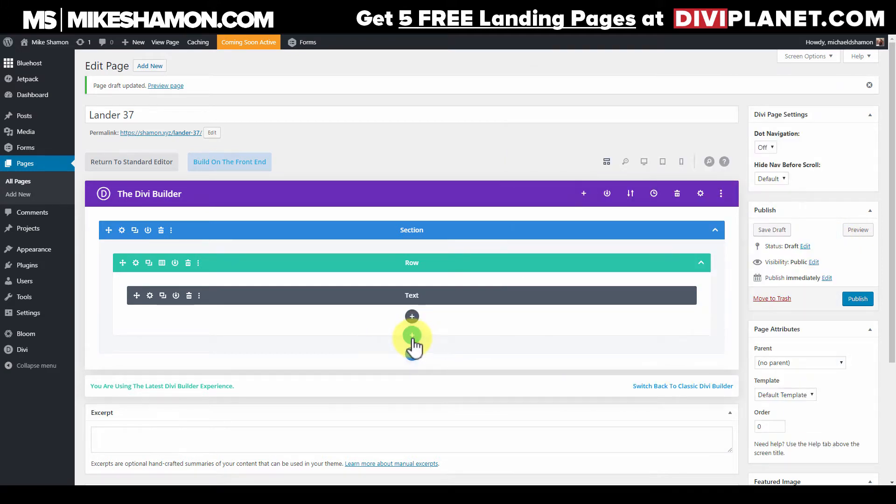
Step: Add a two-column row below the text row and insert the saved "Video MS" library module into its first column
click(412, 335)
click(418, 160)
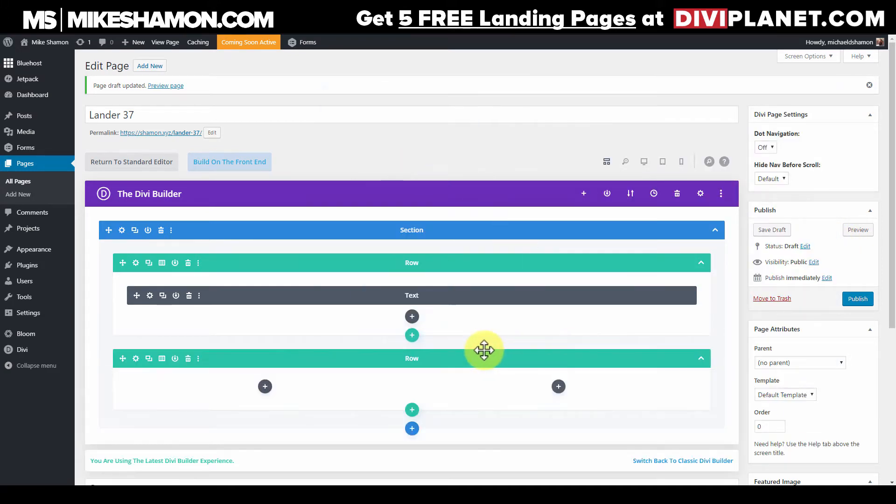
text(v)
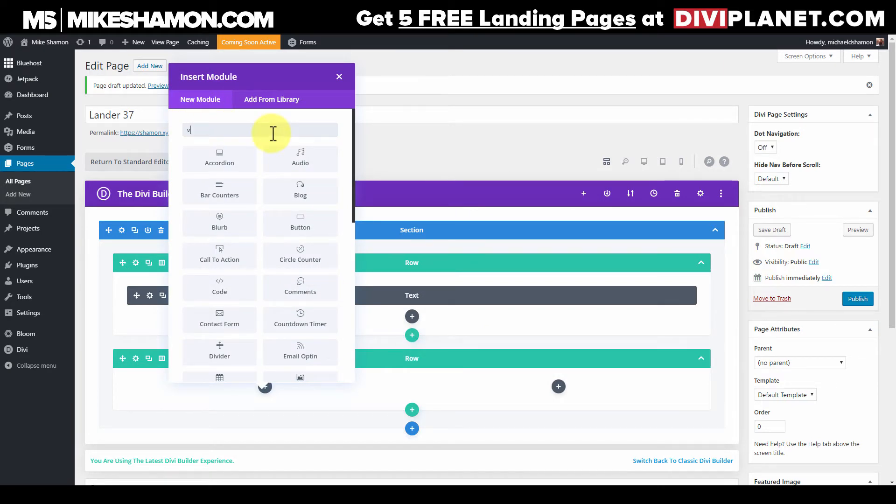
text(ide)
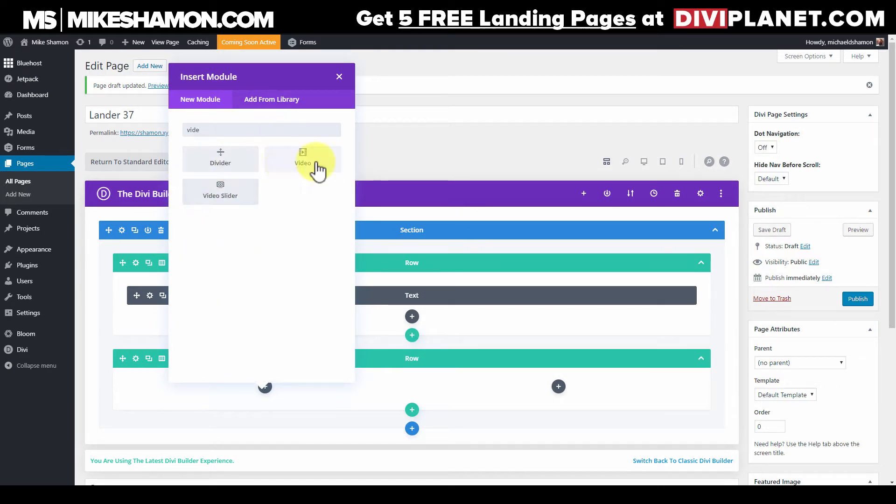
click(279, 106)
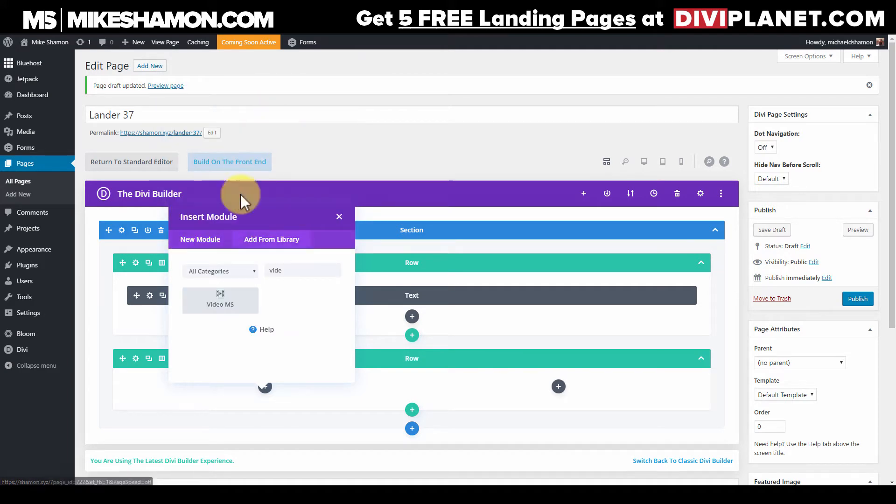
click(226, 308)
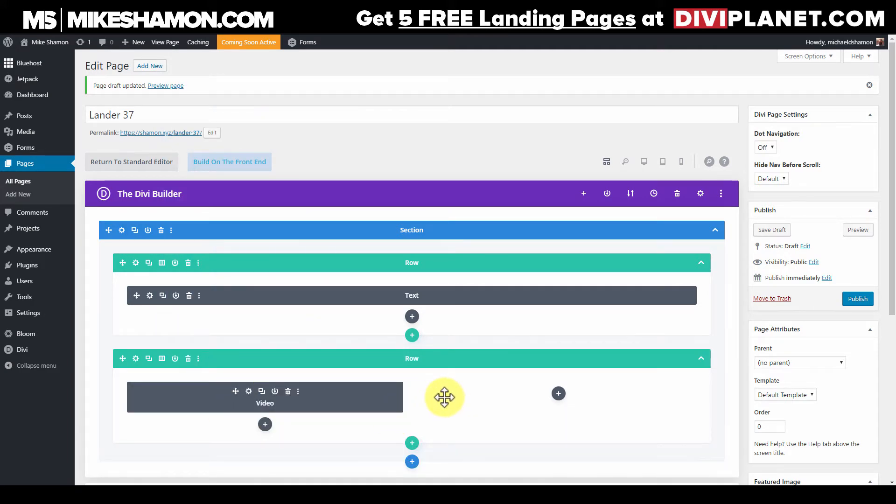
Step: Add a Text module to the second column, filled with the full Lorem ipsum paragraph ending in "fugiat nulla pariatur.", and save it
scroll(418, 408, down, 2)
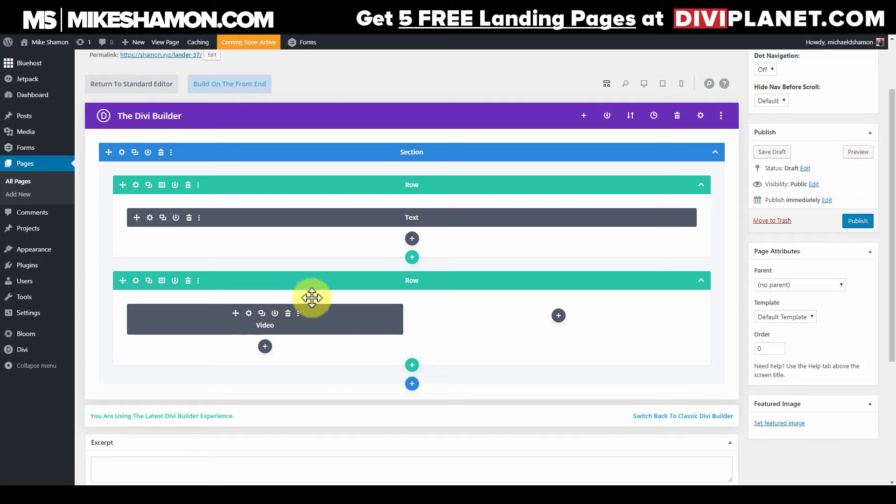
click(558, 318)
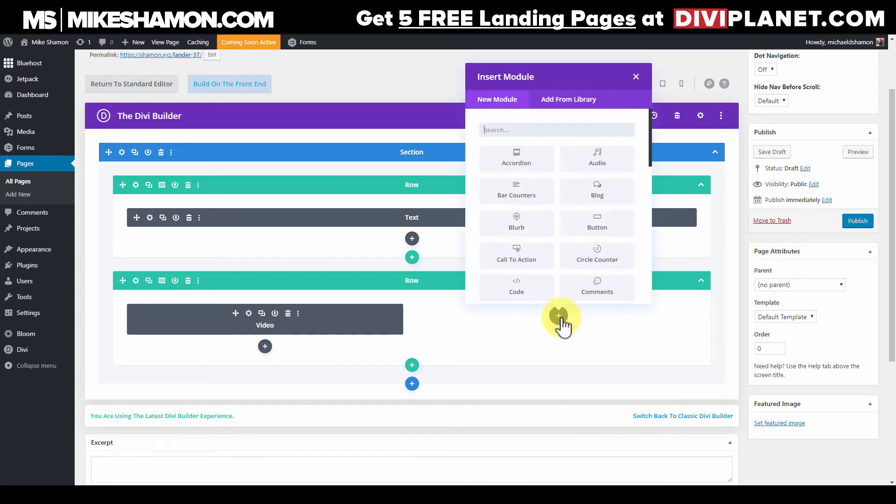
click(550, 129)
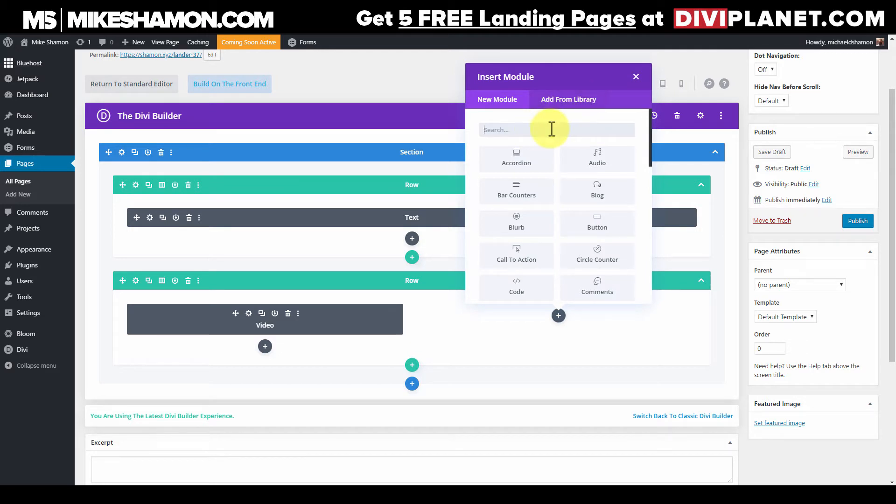
text(sub)
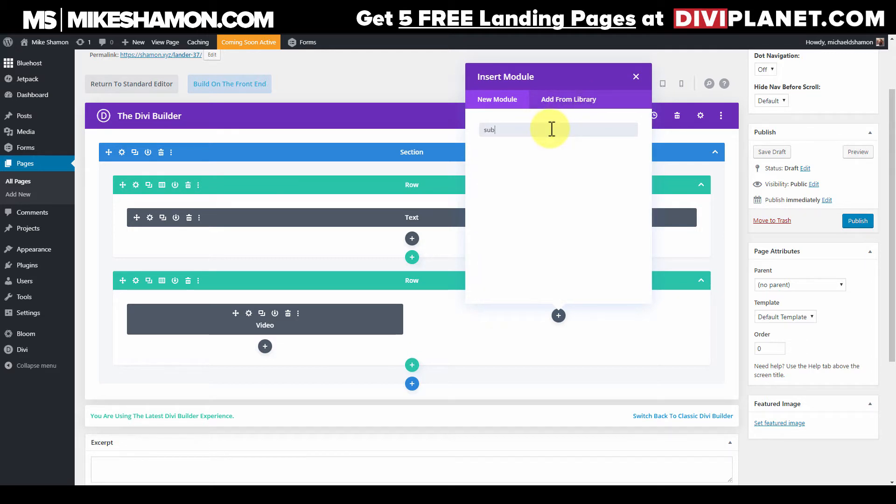
key(BackSpace)
key(BackSpace)
key(BackSpace)
text(tex)
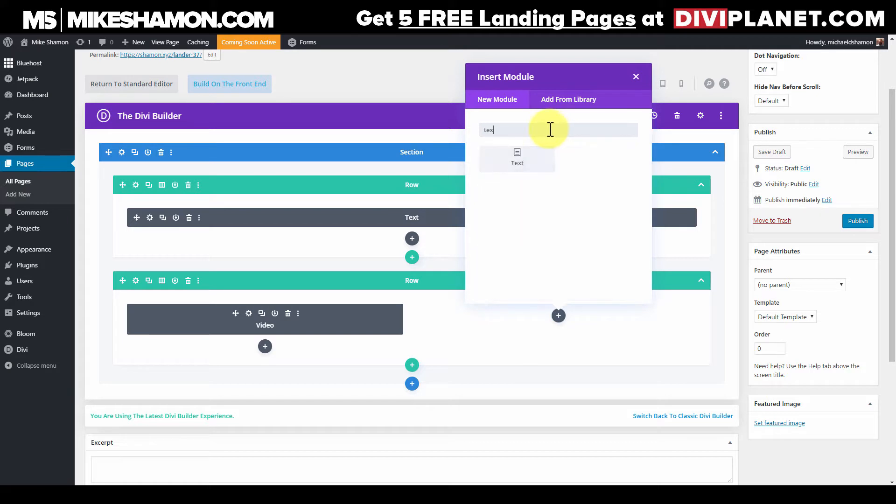
click(533, 157)
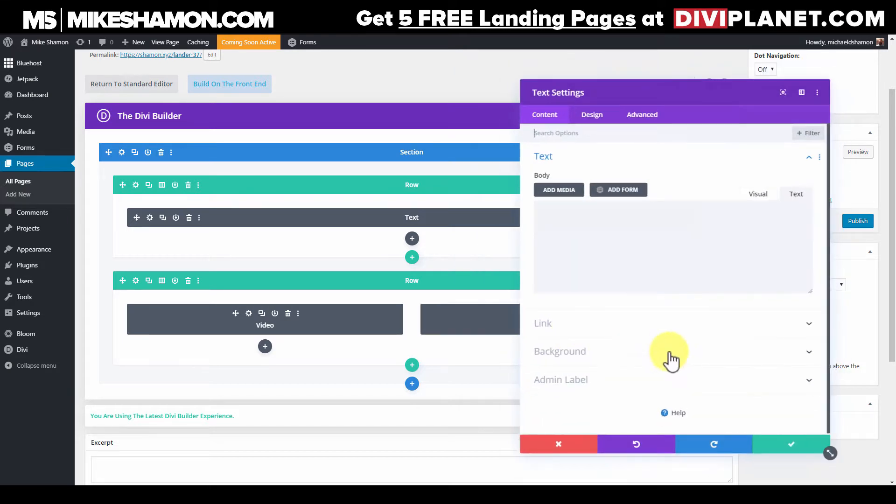
key(ctrl+v)
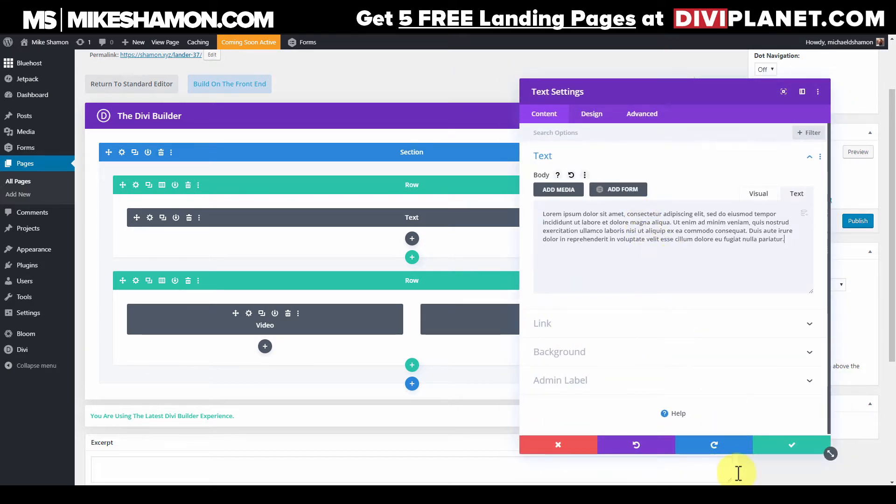
click(793, 446)
Step: Duplicate the second column's Text module and add an Email Optin module below the copy with the button text "Instant Access"
scroll(550, 242, down, 3)
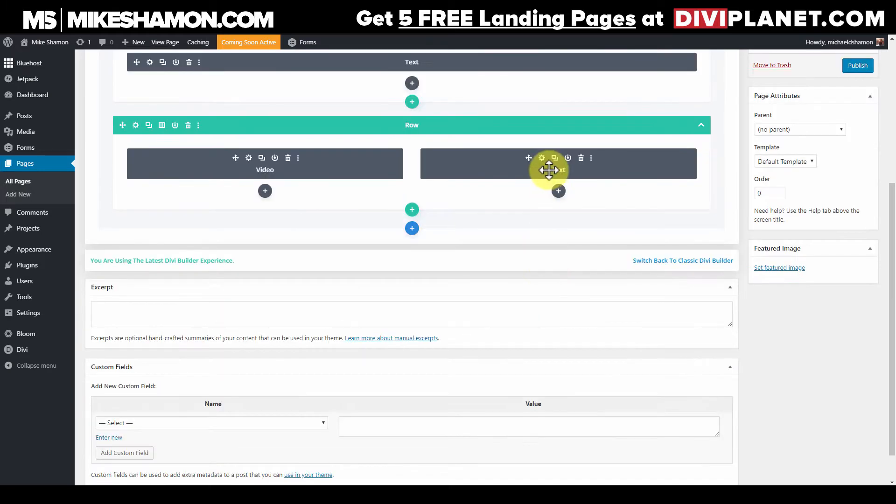
click(554, 158)
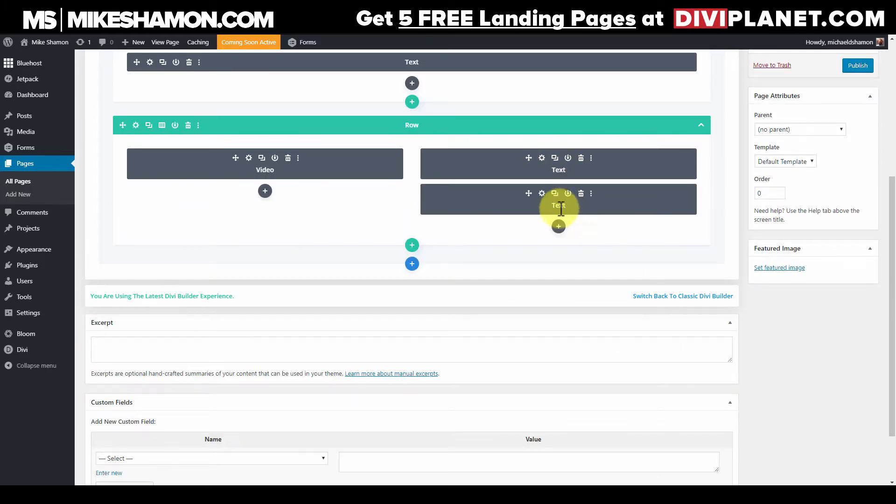
click(559, 227)
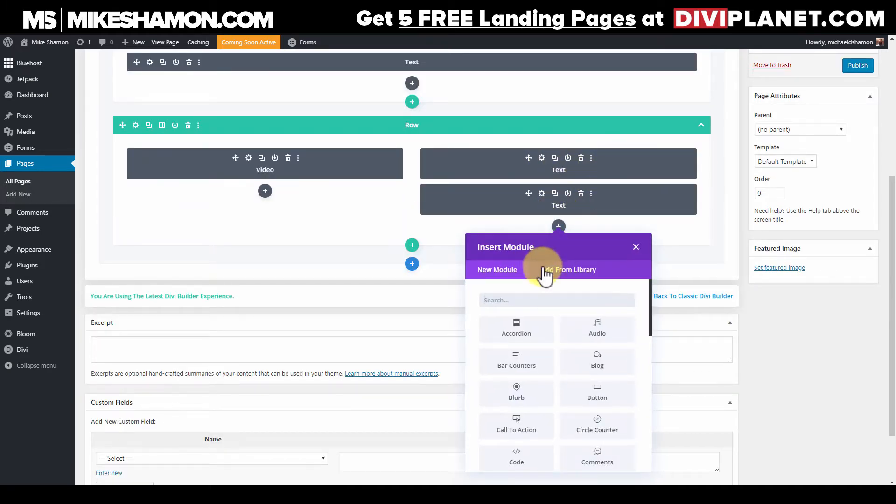
text(op)
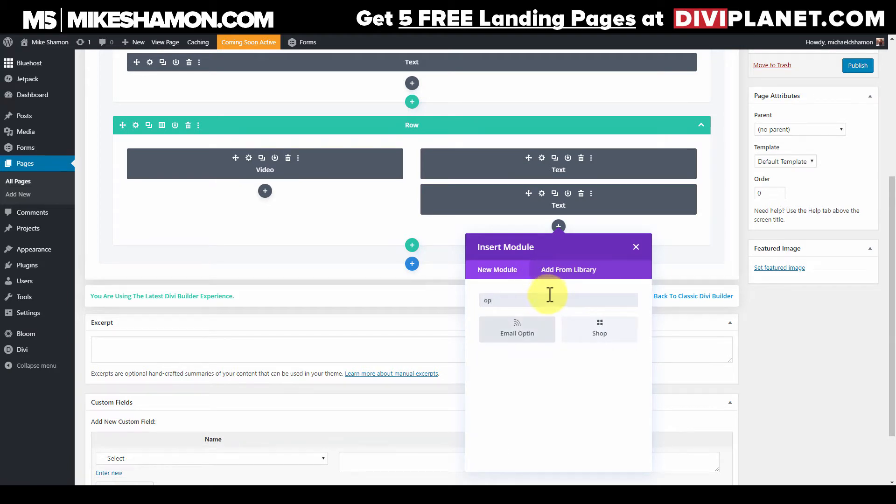
click(509, 329)
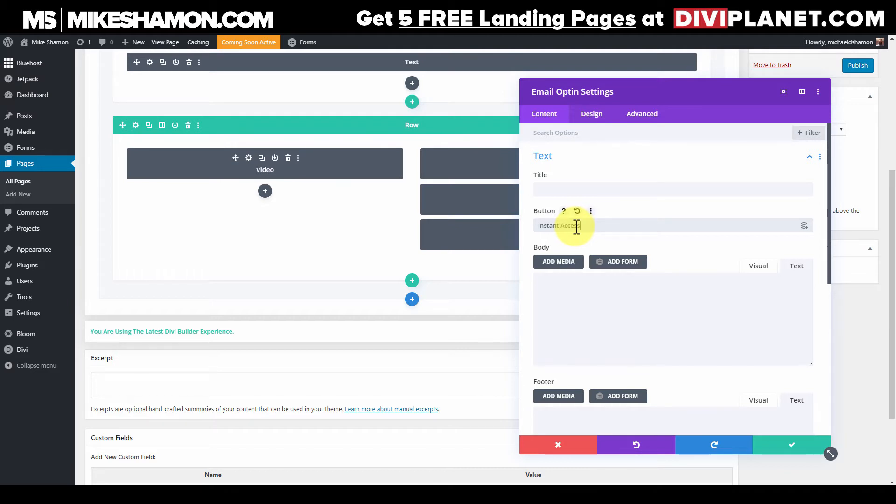
click(784, 444)
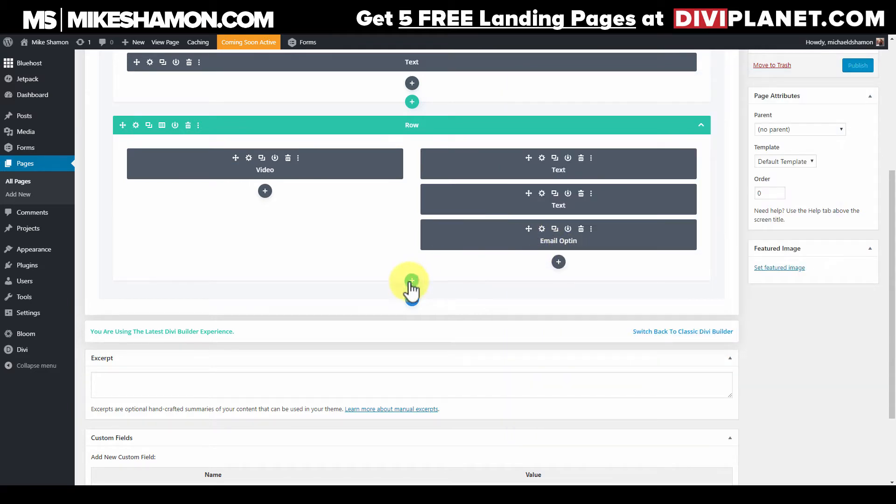
Step: Duplicate the single-column row containing the short Lorem ipsum text
scroll(476, 268, up, 3)
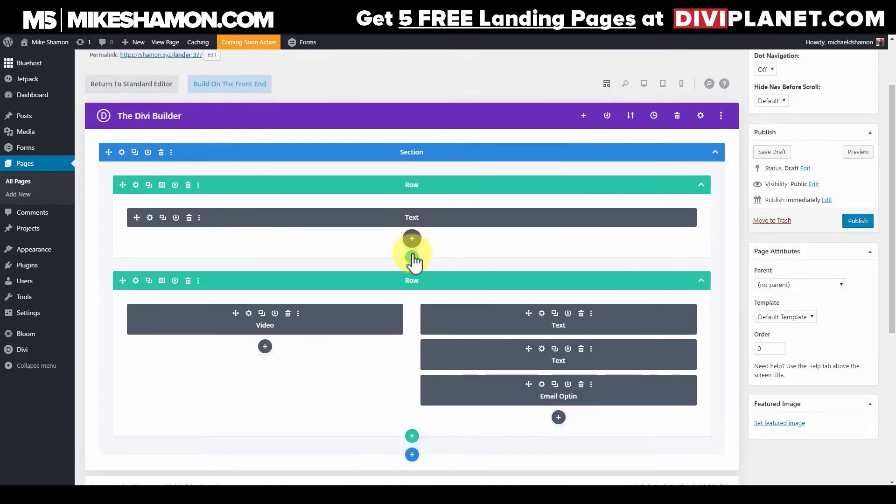
click(149, 186)
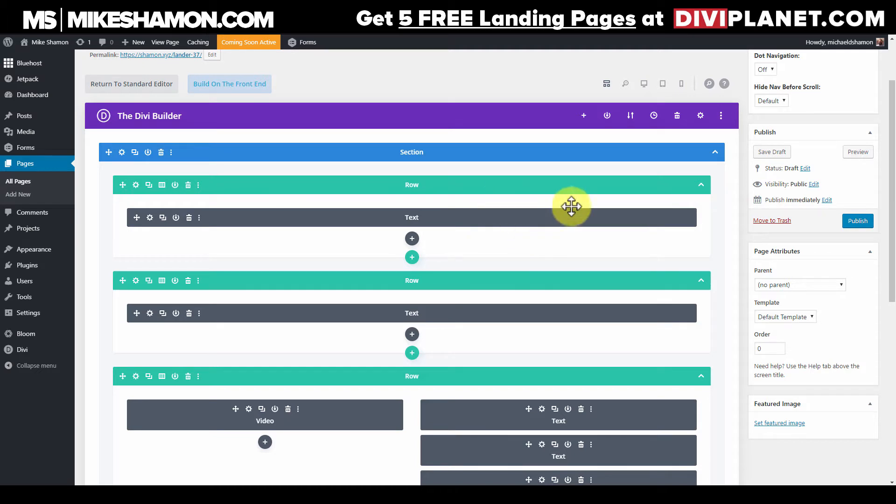
Step: Set the page template to Blank Page and publish the page
scroll(552, 380, down, 3)
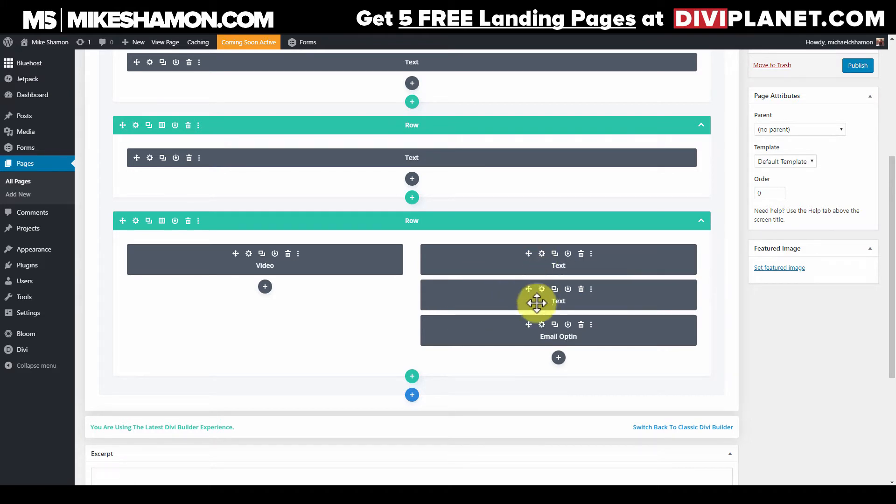
scroll(448, 320, down, 2)
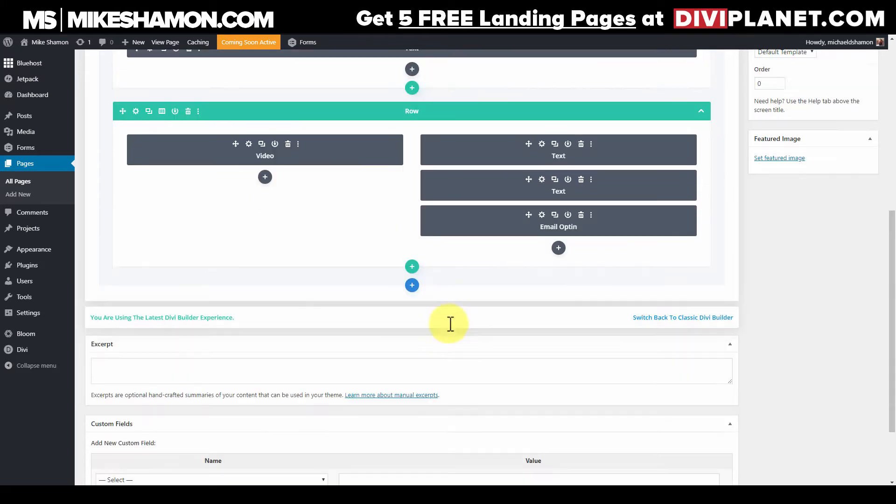
scroll(452, 322, up, 2)
scroll(289, 273, up, 3)
scroll(587, 321, down, 1)
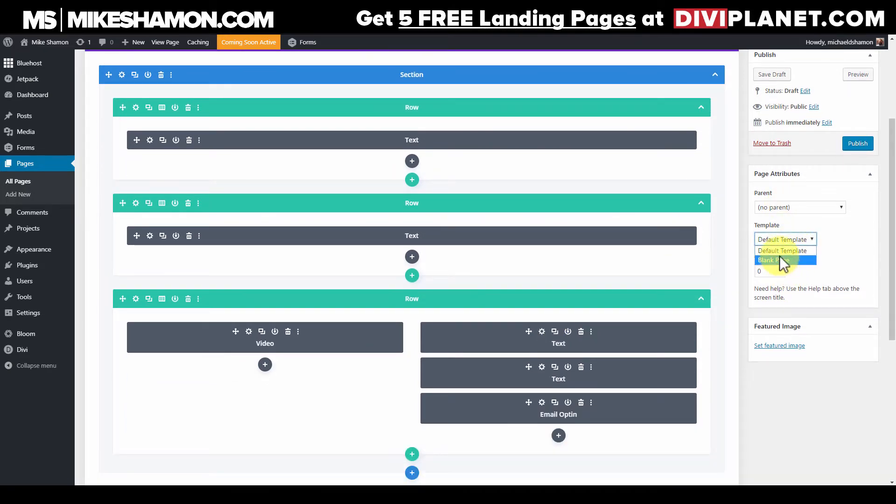
click(778, 260)
scroll(840, 271, up, 3)
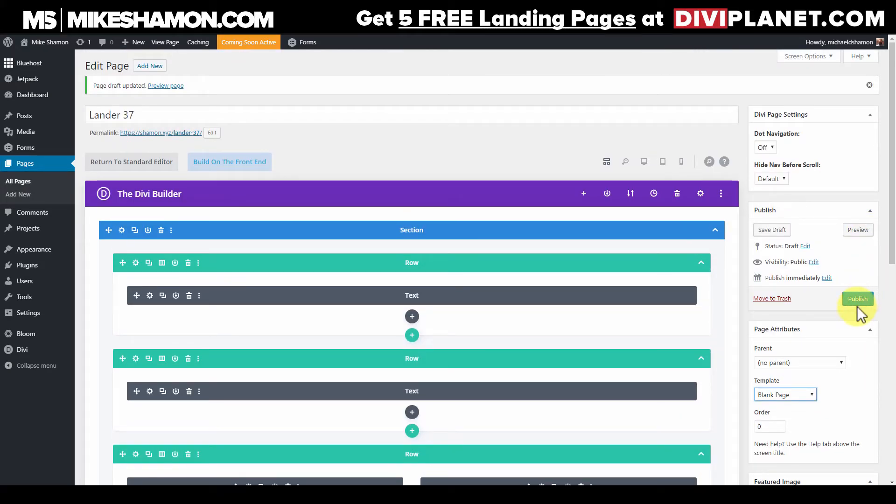
click(858, 303)
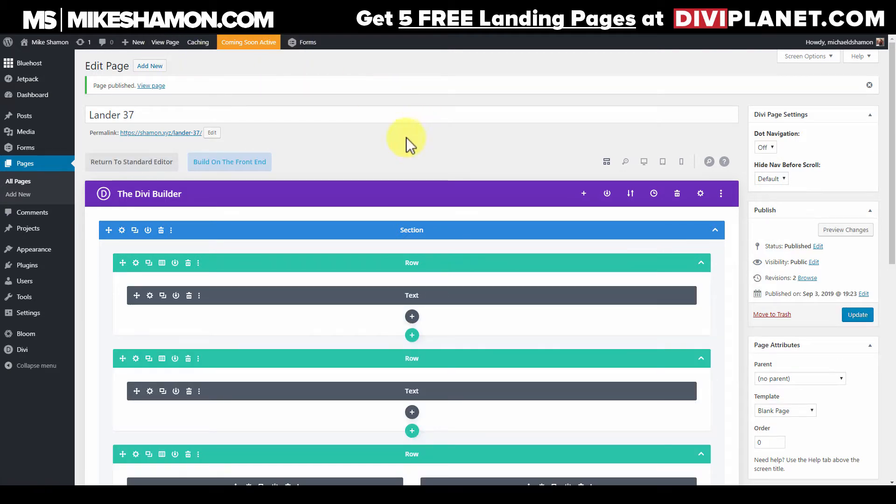
Step: View the published Lander 37 page and enable the Visual Builder on it
click(166, 43)
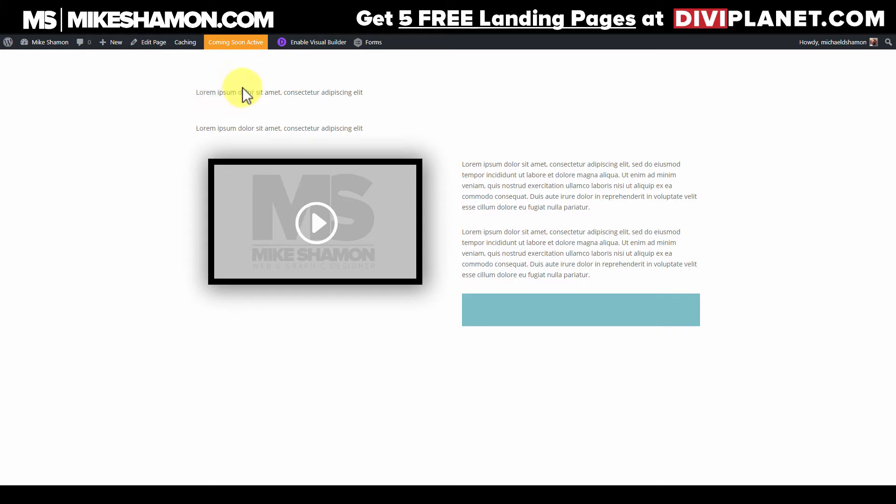
click(317, 44)
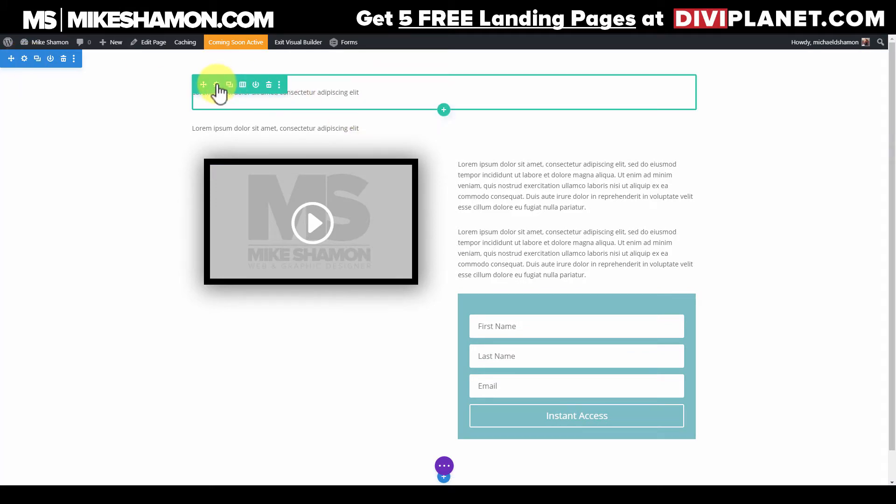
Step: Give the first single-column row an orange background color
click(217, 87)
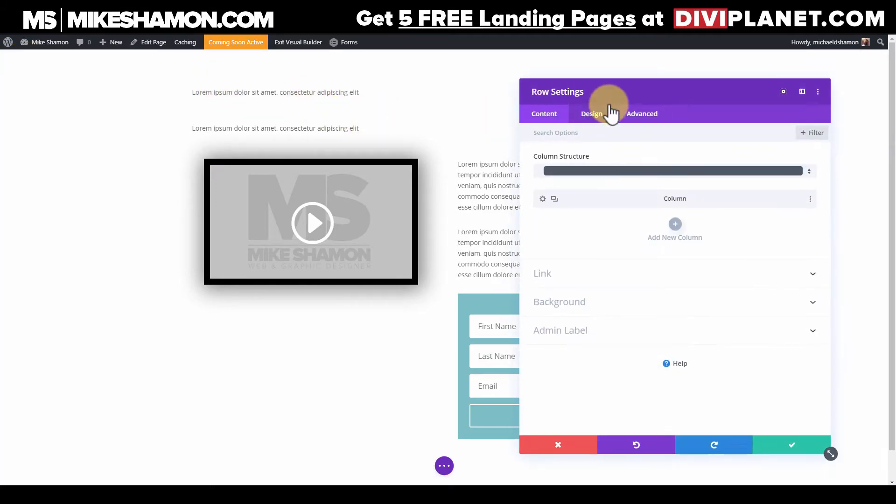
click(597, 120)
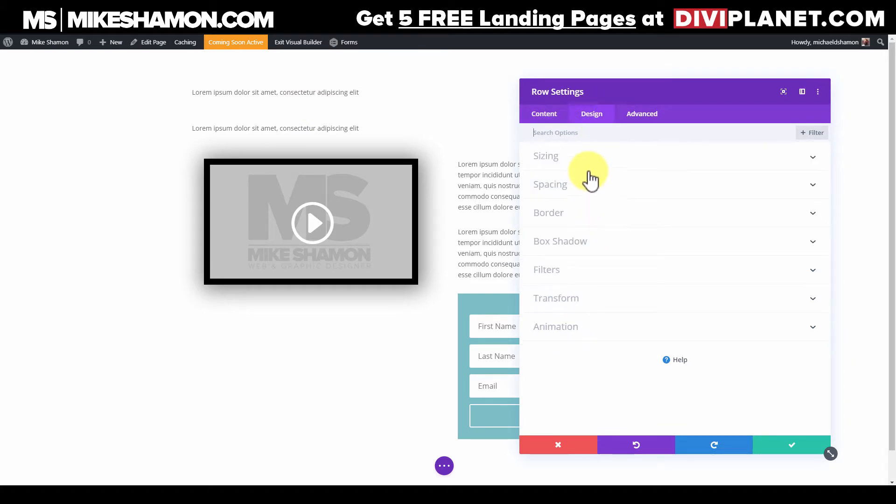
click(593, 189)
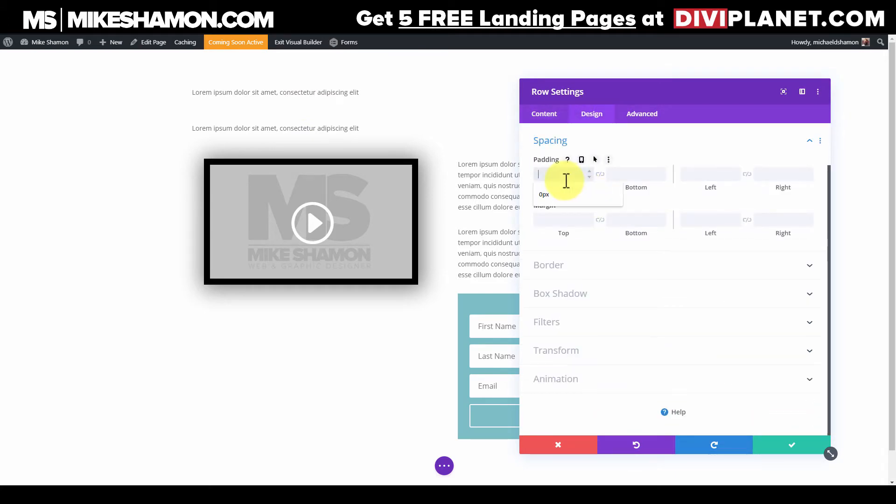
scroll(607, 187, up, 2)
click(545, 116)
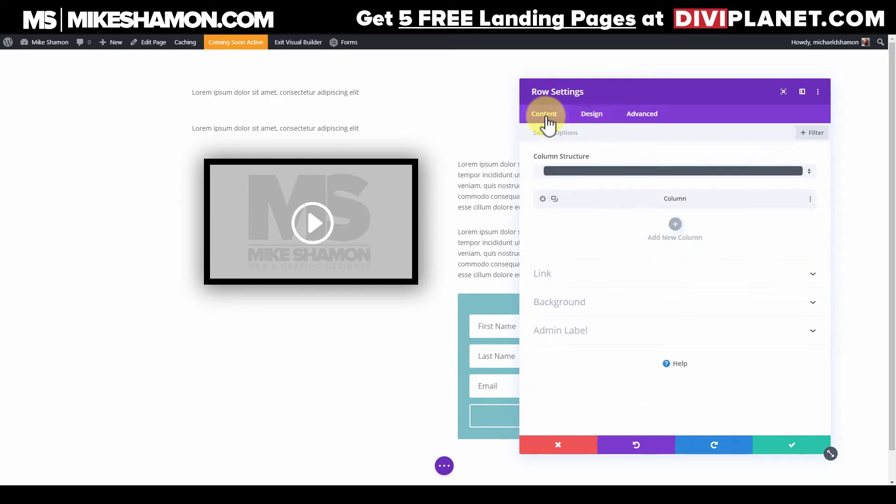
click(584, 306)
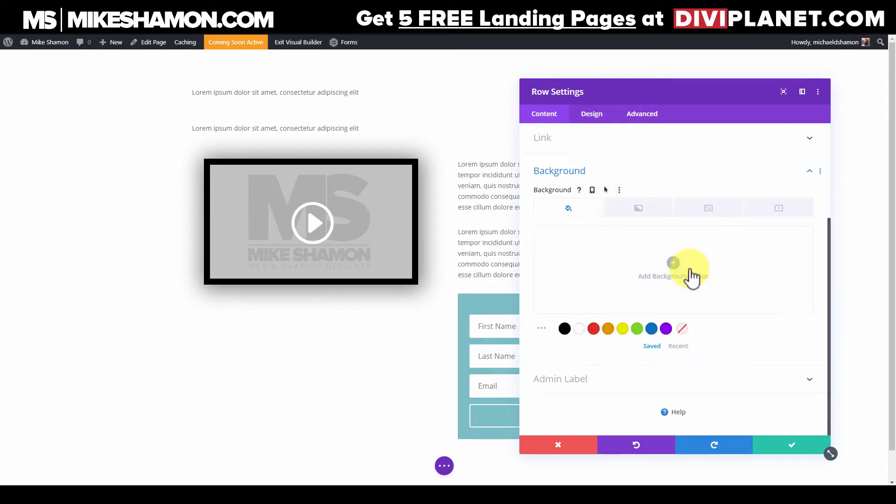
click(609, 330)
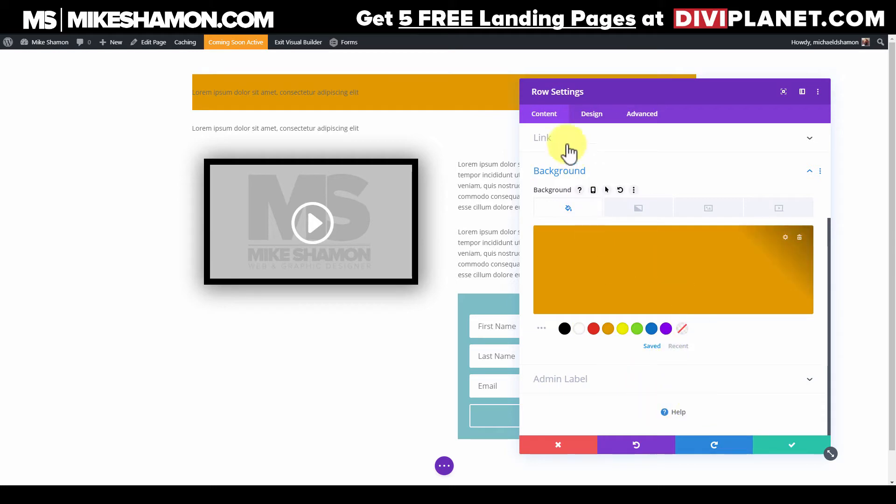
Step: Set the orange row's maximum width to 1920px and its width to 100%, and save the row settings
click(593, 117)
click(586, 159)
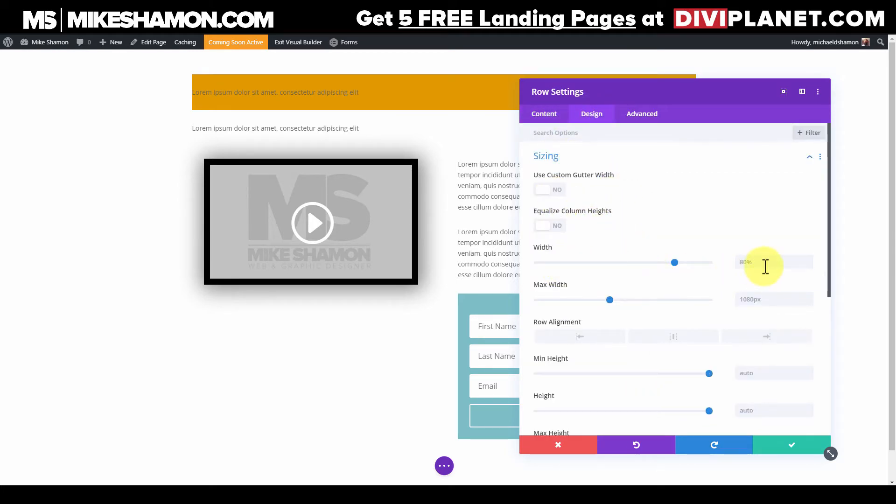
click(766, 301)
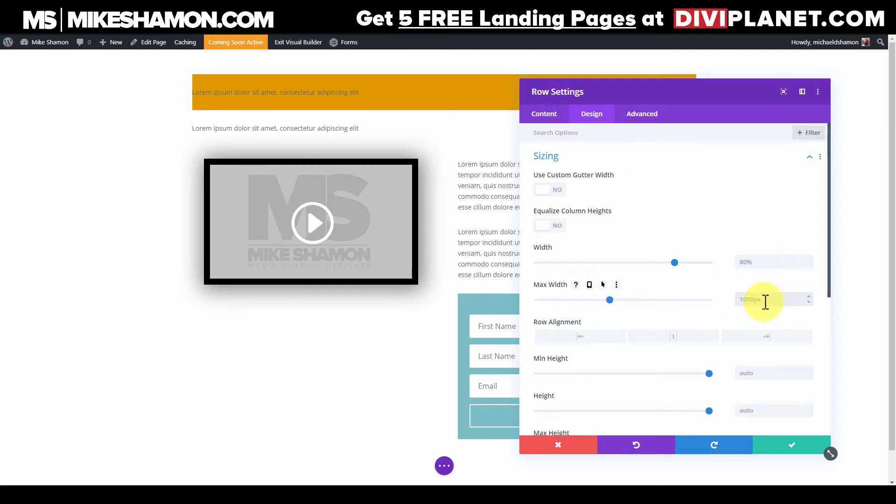
text(1920)
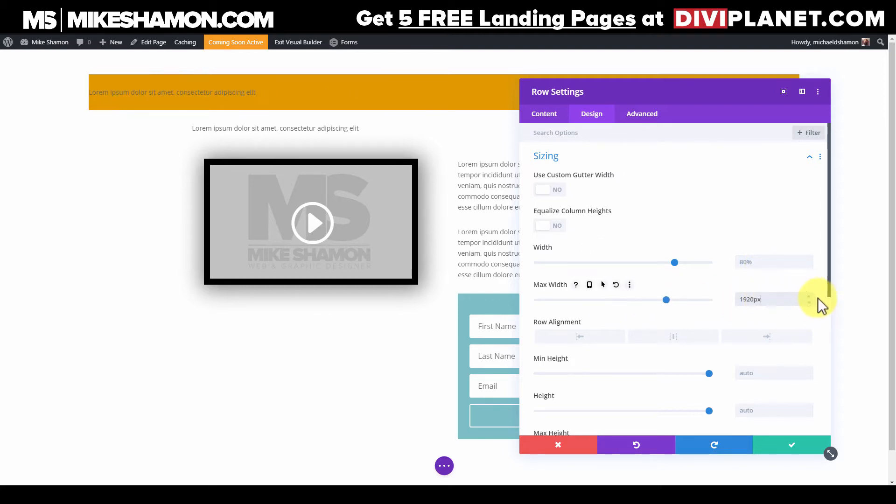
click(749, 261)
click(768, 281)
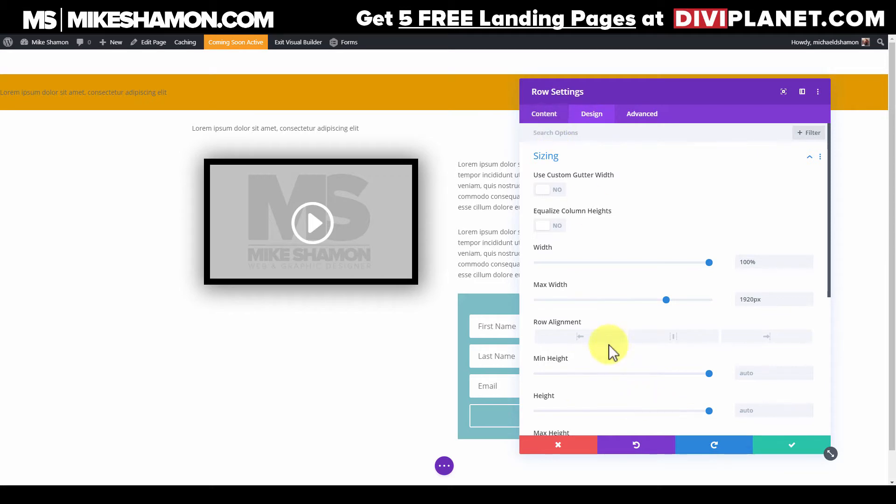
scroll(608, 343, down, 3)
click(797, 445)
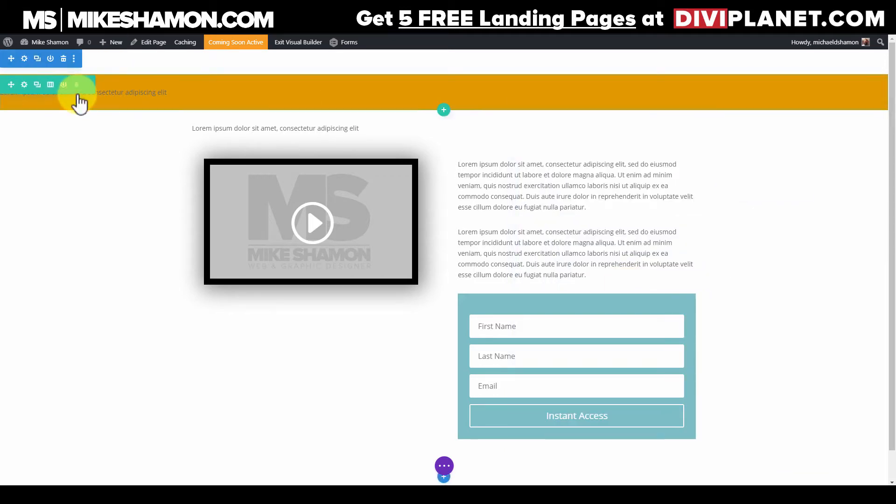
Step: Center the text in the orange row and set its font to Open Sans
mouse_move(164, 94)
click(427, 92)
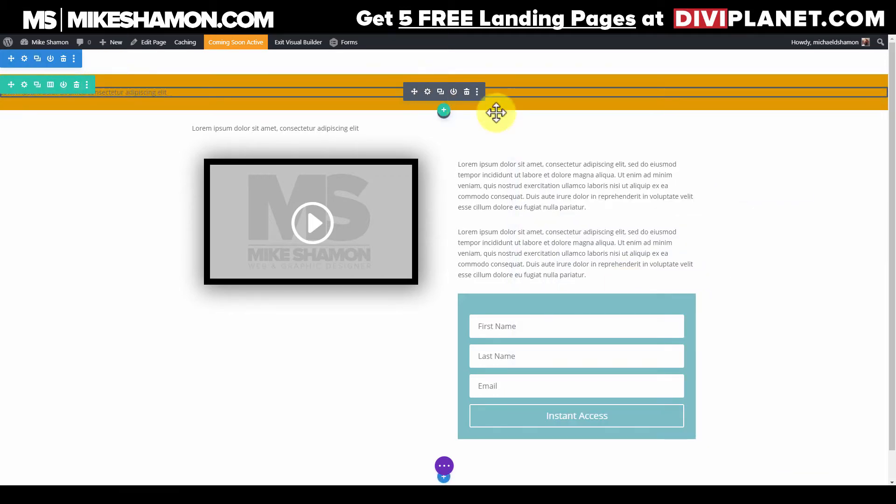
click(590, 114)
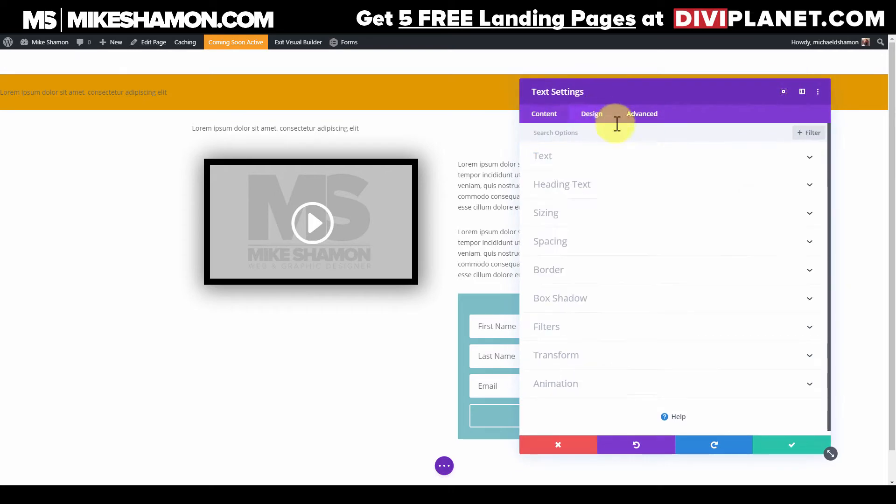
click(585, 164)
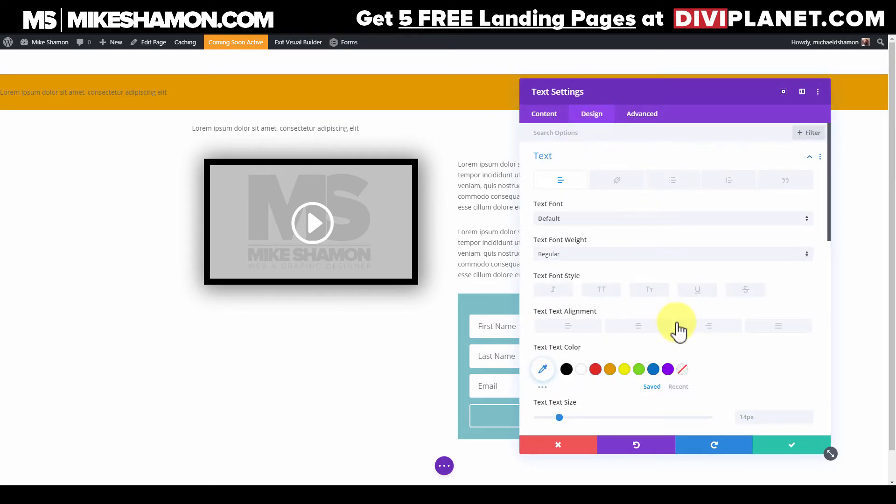
scroll(678, 329, down, 3)
click(637, 251)
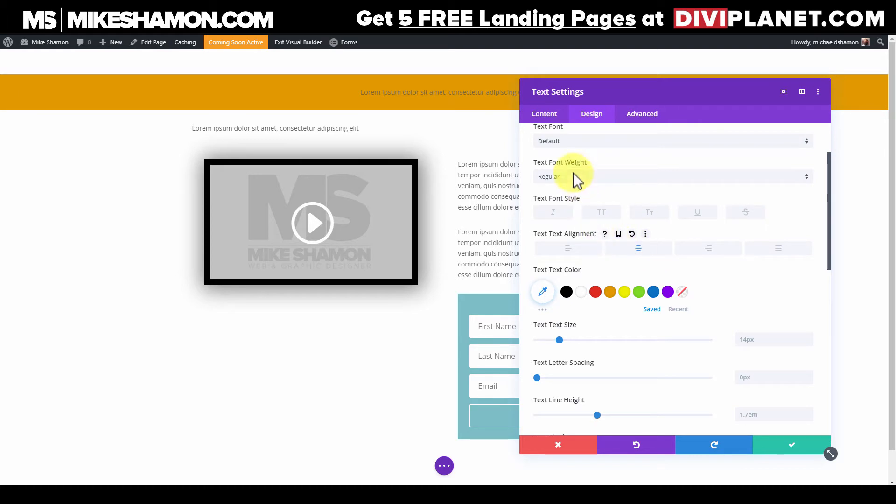
click(574, 143)
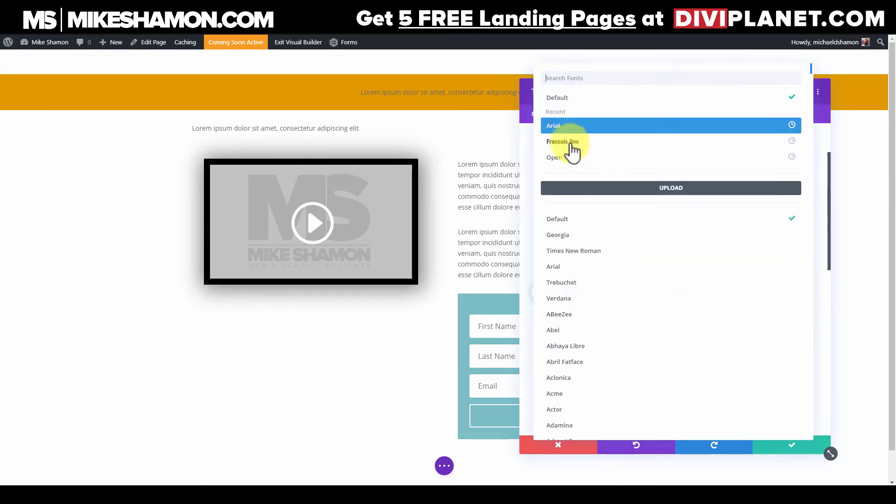
click(570, 160)
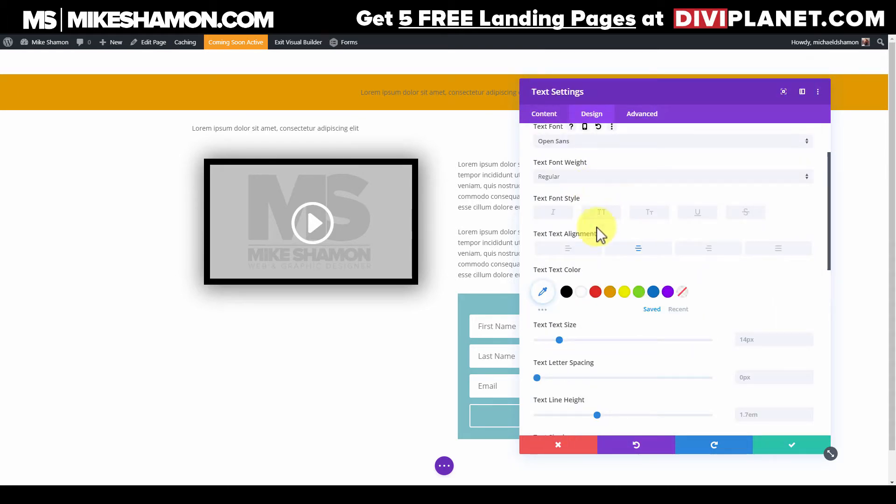
Step: Format the orange row's text as uppercase and white, with a text size of 18px
click(601, 213)
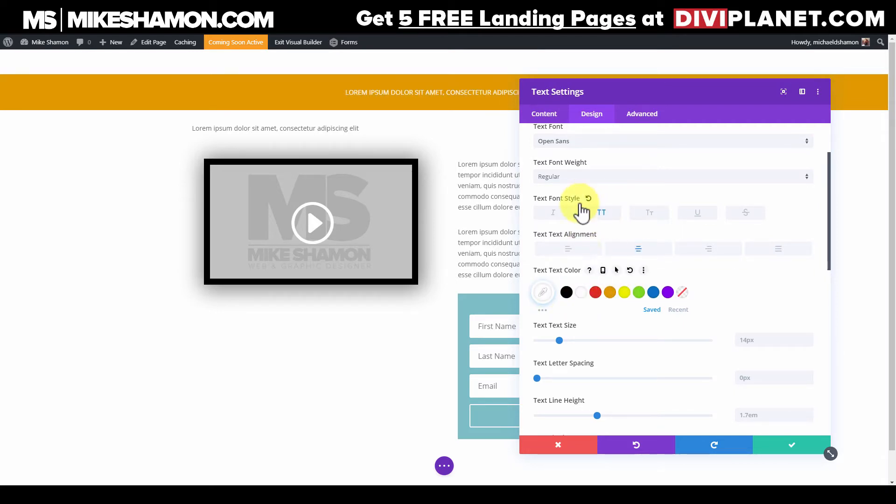
click(762, 337)
text(18px)
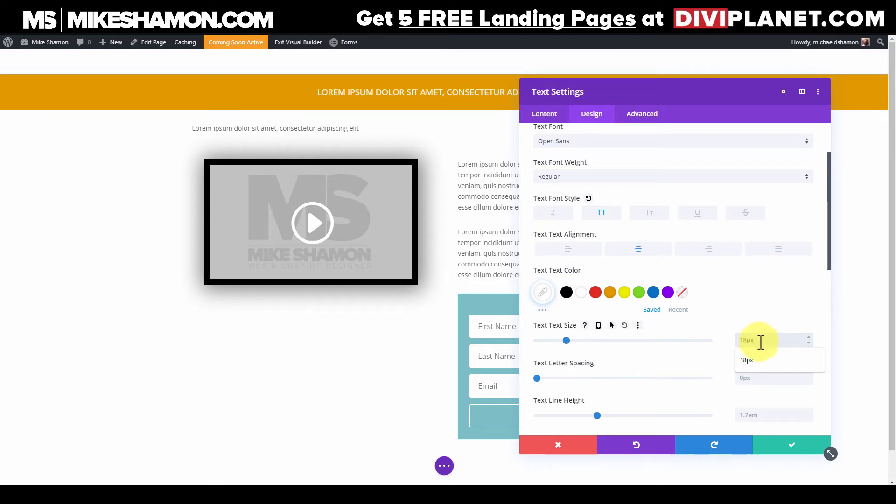
click(821, 339)
Step: Set the text module's top and bottom margin and padding to 0px and save its settings
scroll(605, 315, down, 2)
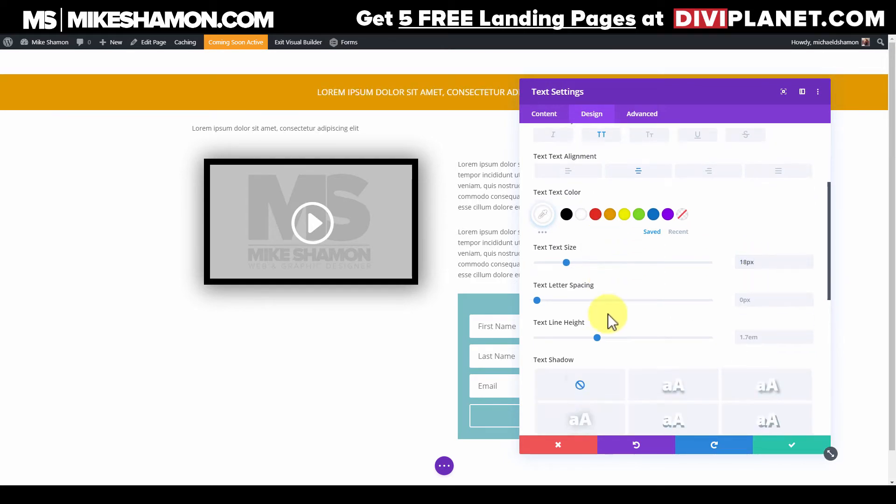
scroll(597, 334, down, 2)
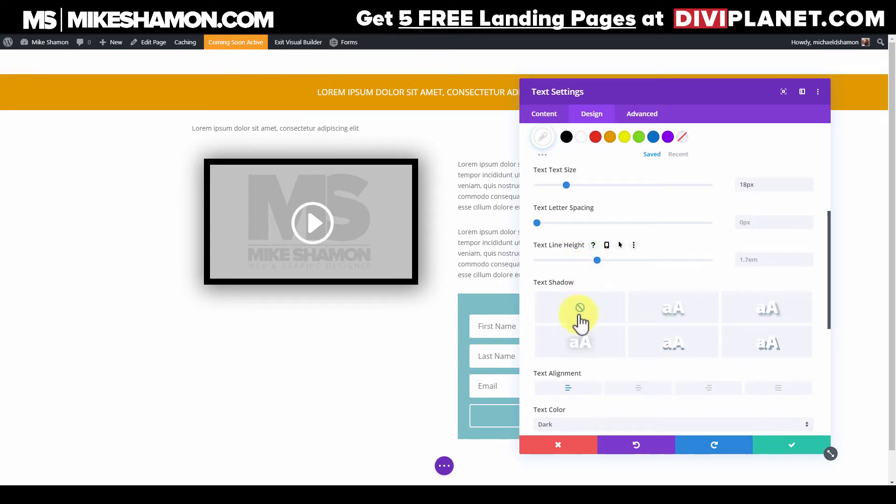
scroll(560, 310, down, 4)
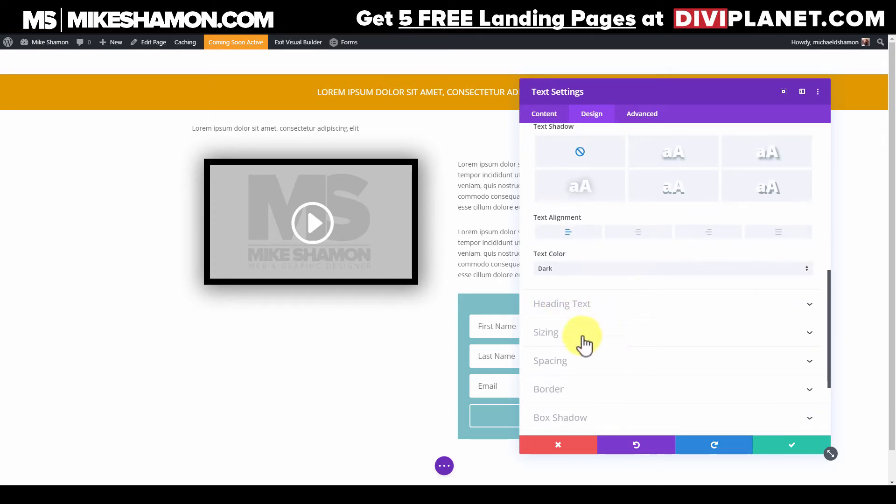
click(587, 360)
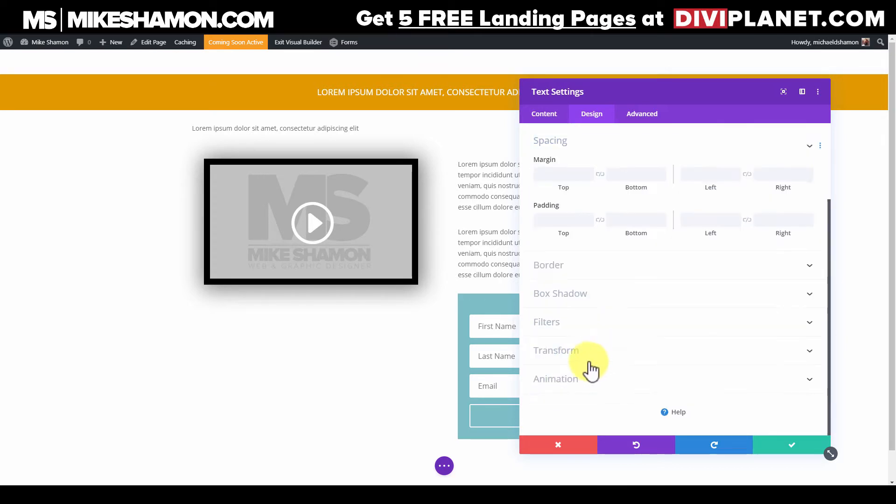
click(569, 175)
text(0px)
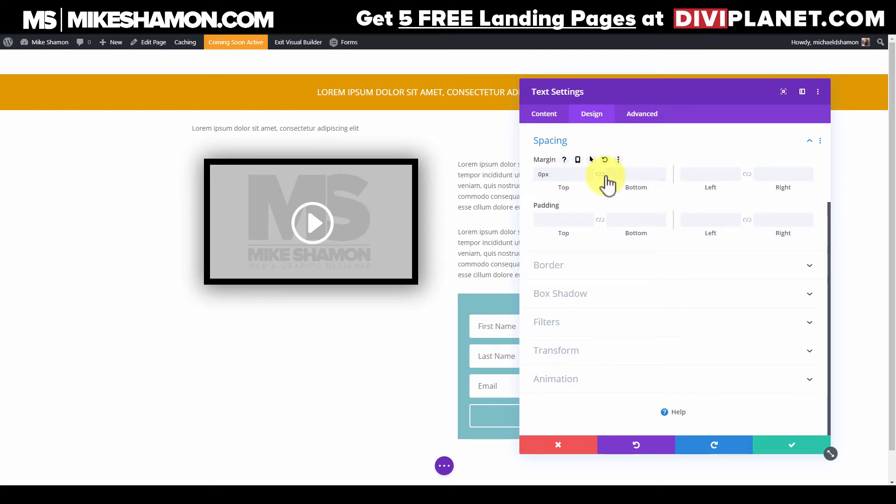
double_click(556, 219)
click(563, 241)
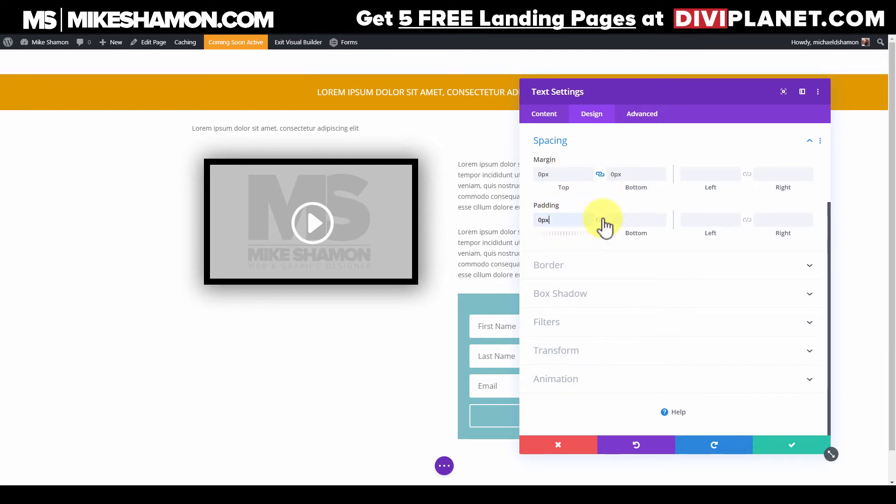
click(586, 220)
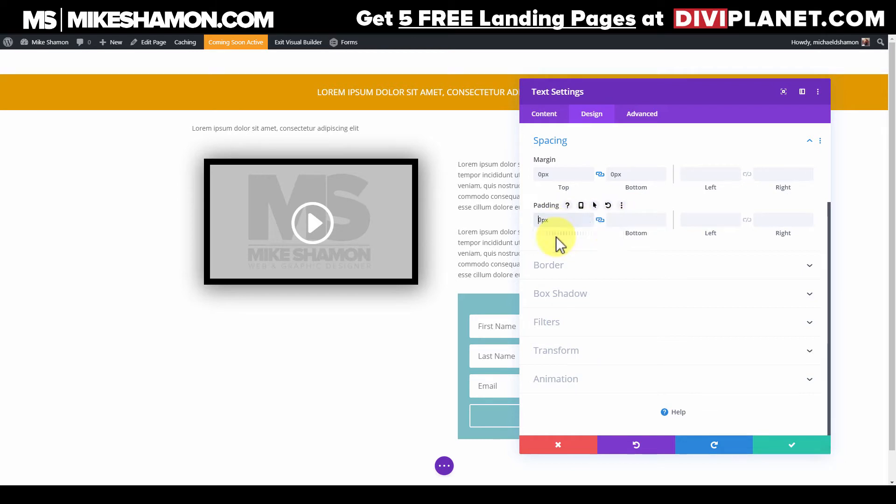
click(560, 243)
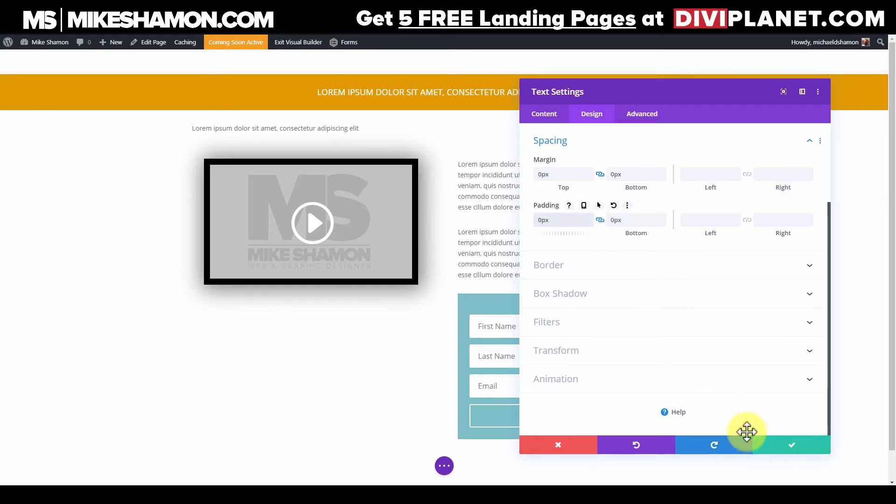
click(793, 448)
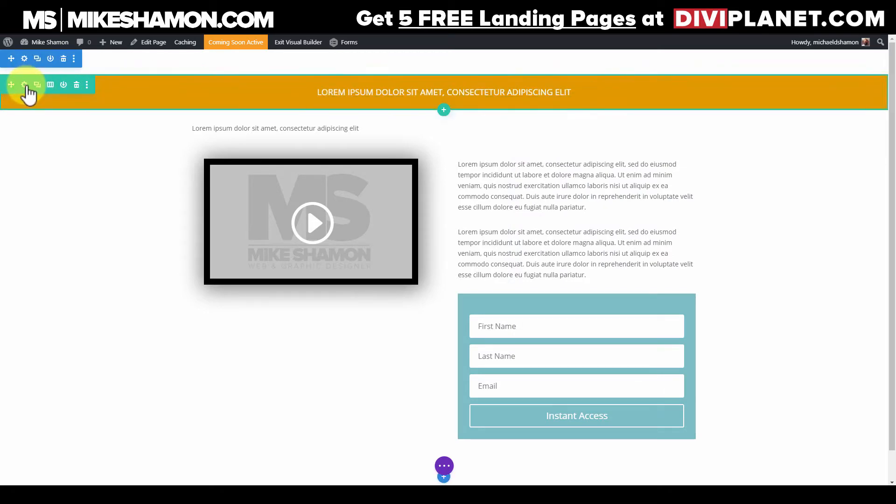
Step: Set the orange row's top and bottom padding and margin to 0px
click(26, 85)
click(592, 115)
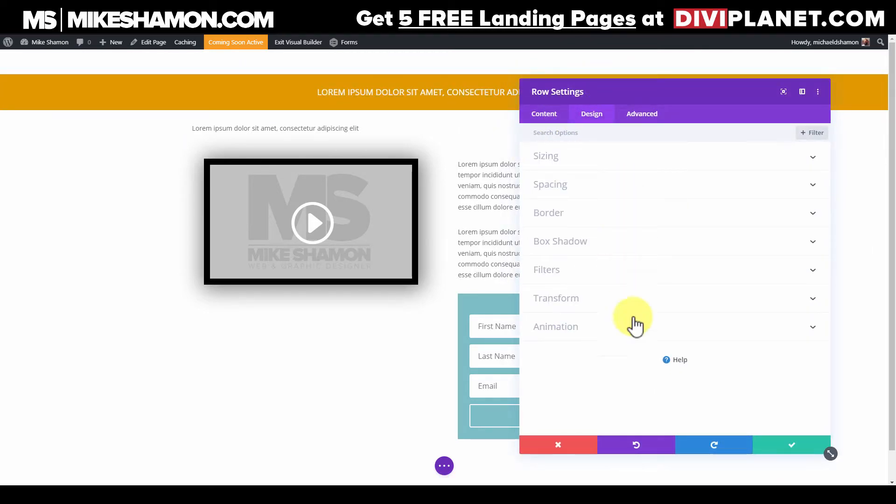
click(597, 185)
click(563, 177)
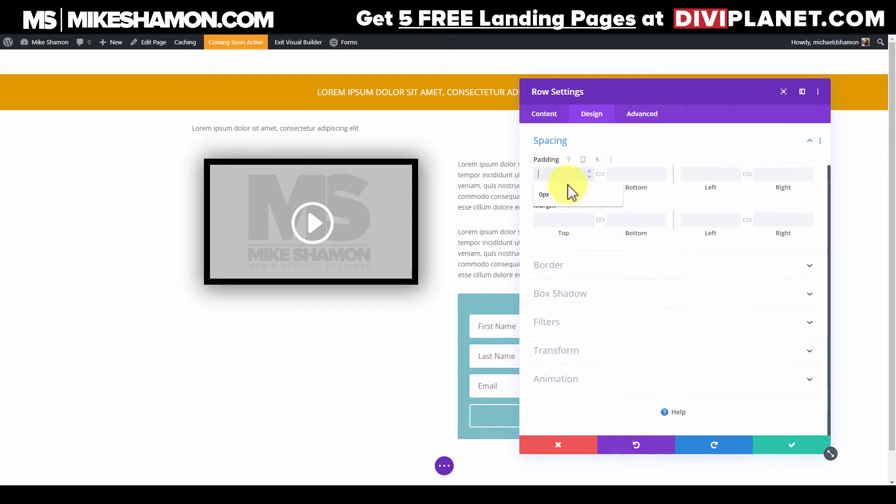
click(623, 175)
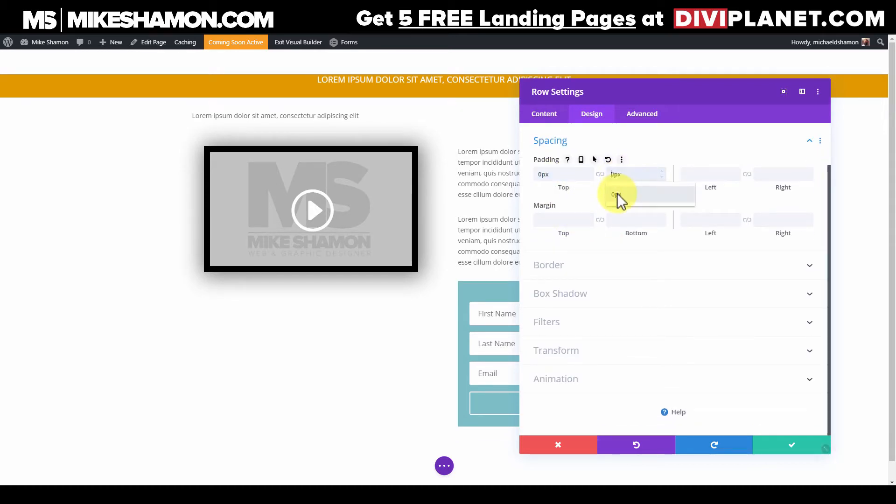
click(568, 220)
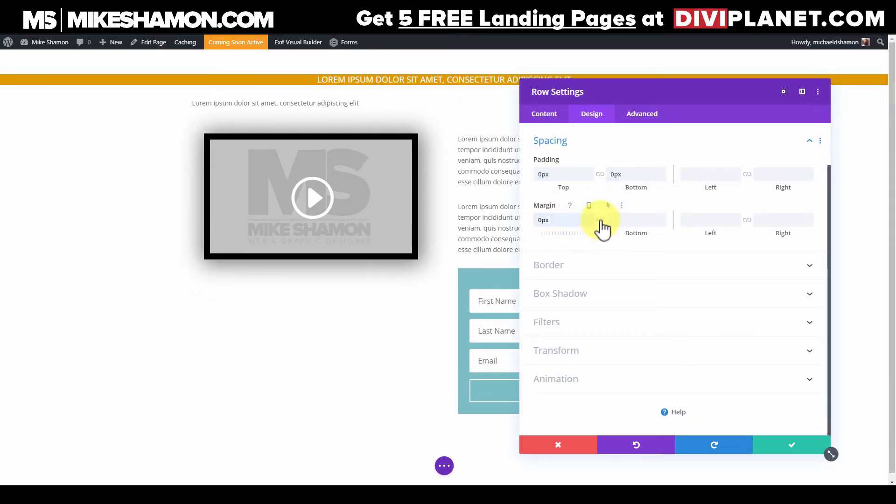
click(617, 240)
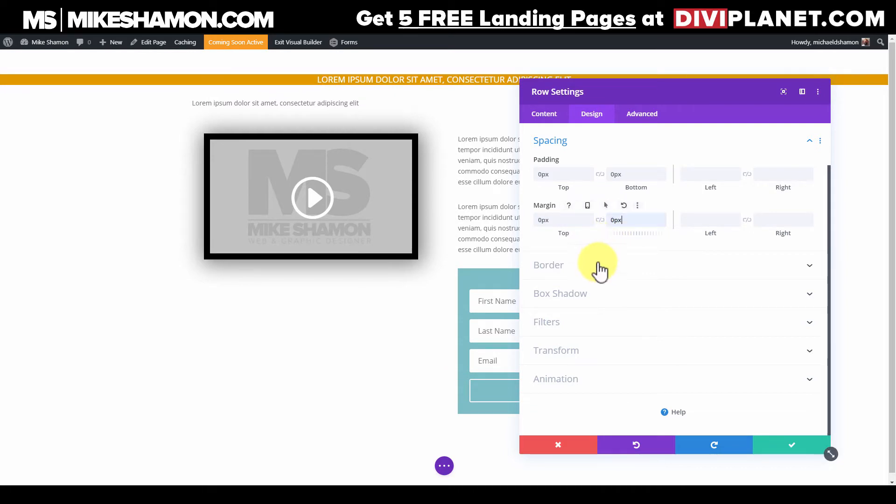
Step: Set the orange row's top and bottom padding to a linked 10px and save the row settings
scroll(600, 262, up, 1)
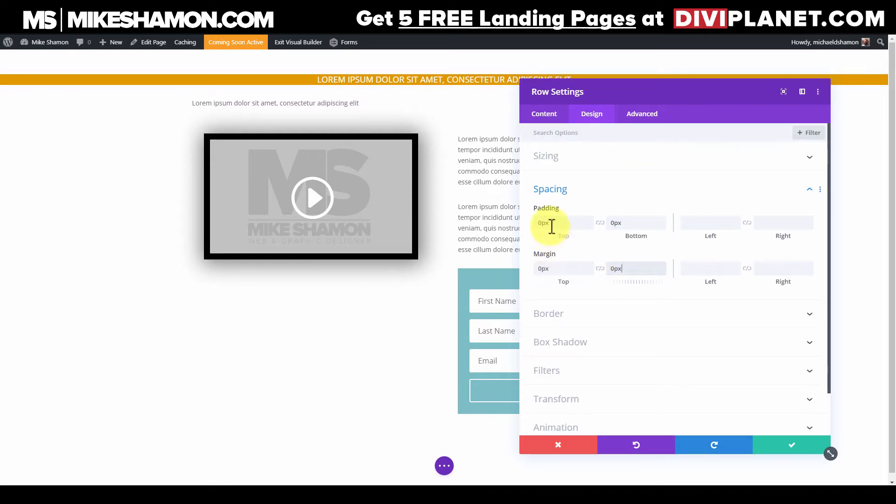
click(557, 223)
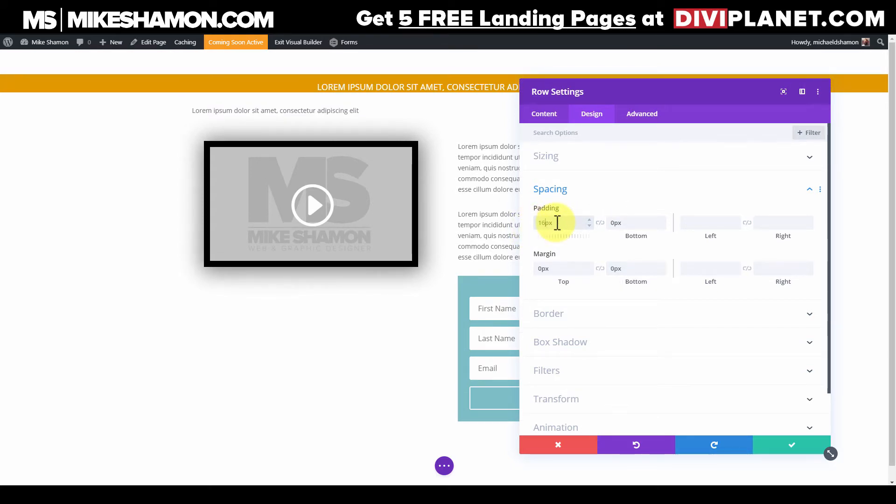
click(600, 223)
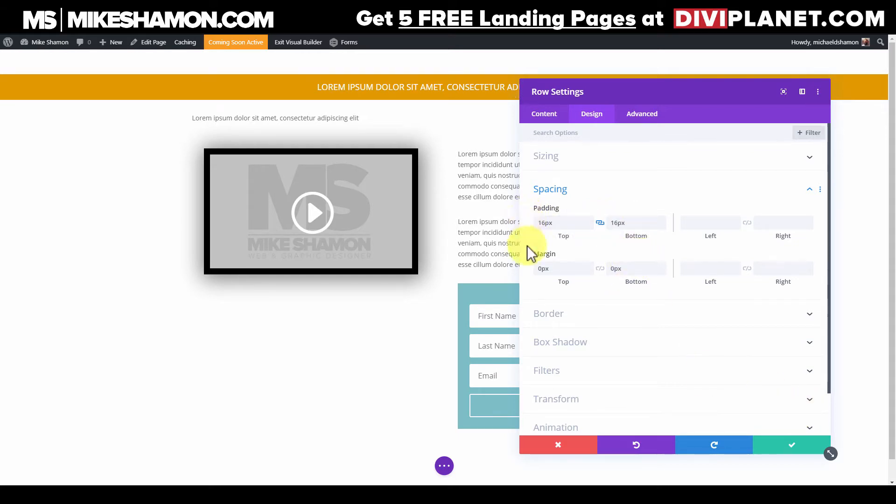
text(10)
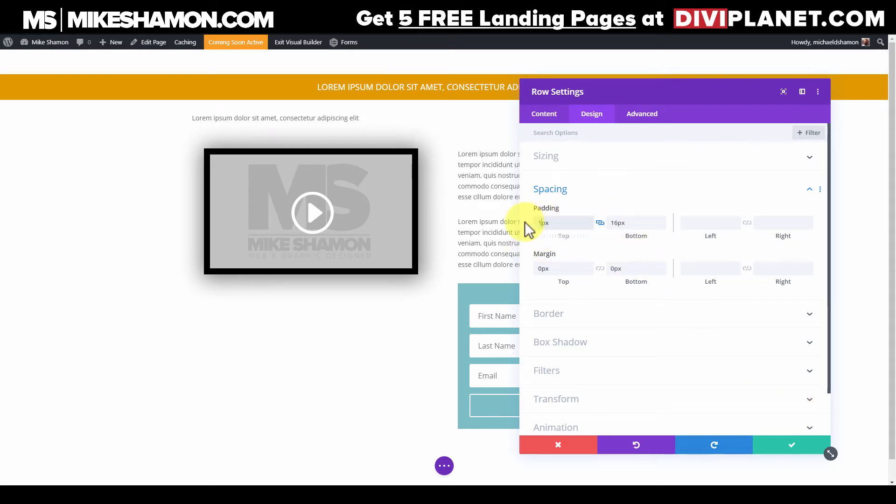
click(788, 444)
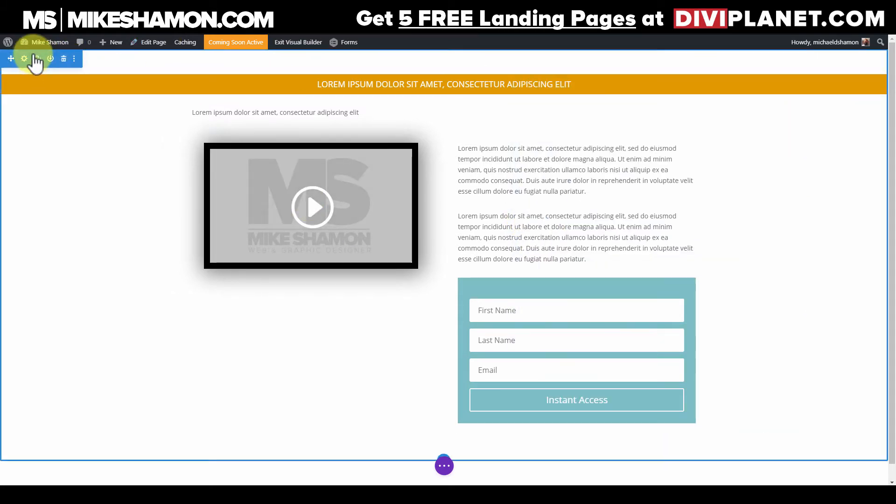
Step: Set the section's top and bottom margin and padding to 0px and save the section settings
click(37, 58)
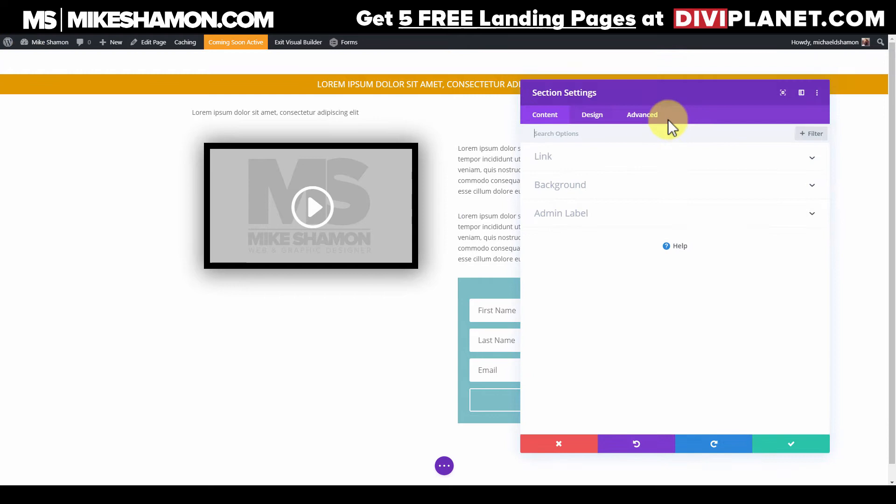
click(591, 114)
click(577, 243)
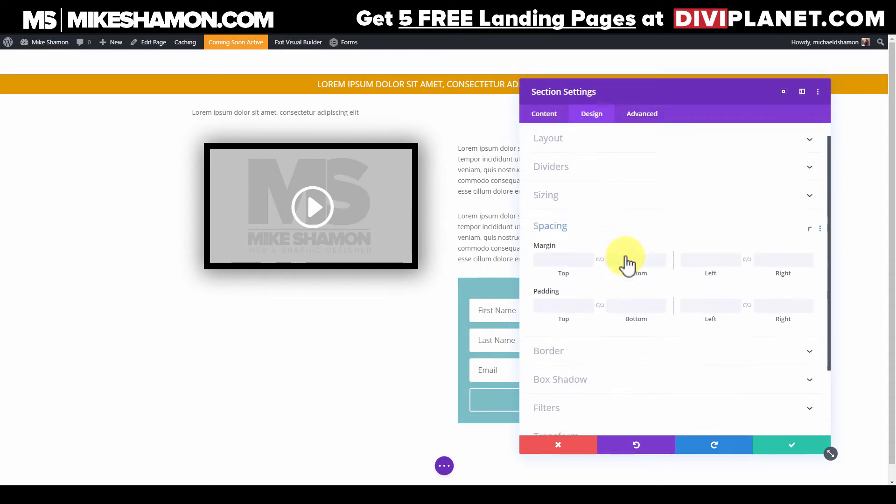
click(561, 175)
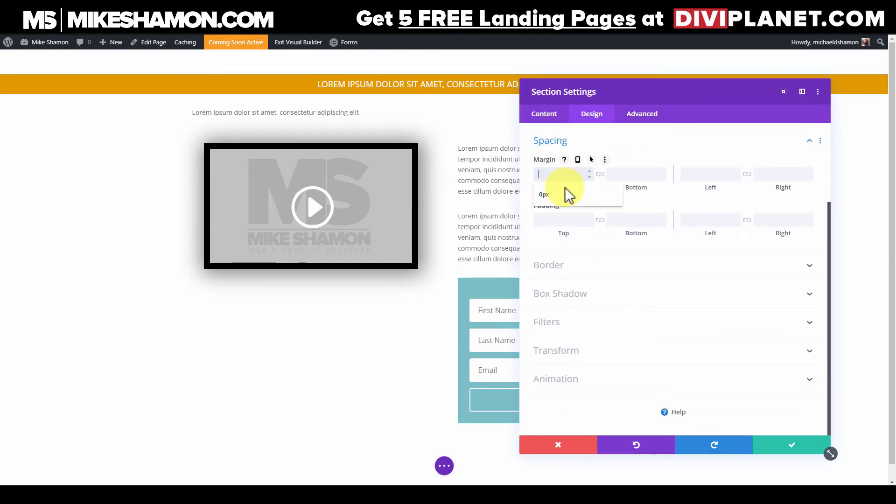
click(566, 190)
click(557, 219)
click(553, 240)
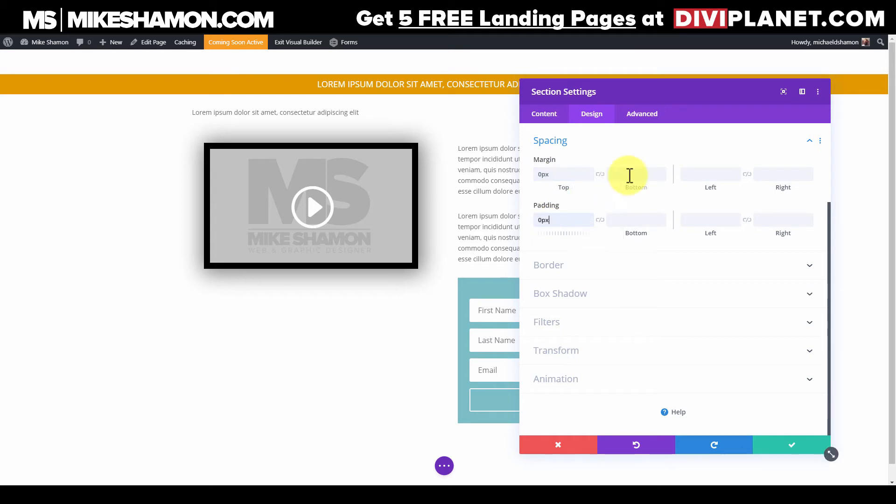
click(628, 175)
click(636, 201)
click(637, 219)
click(635, 240)
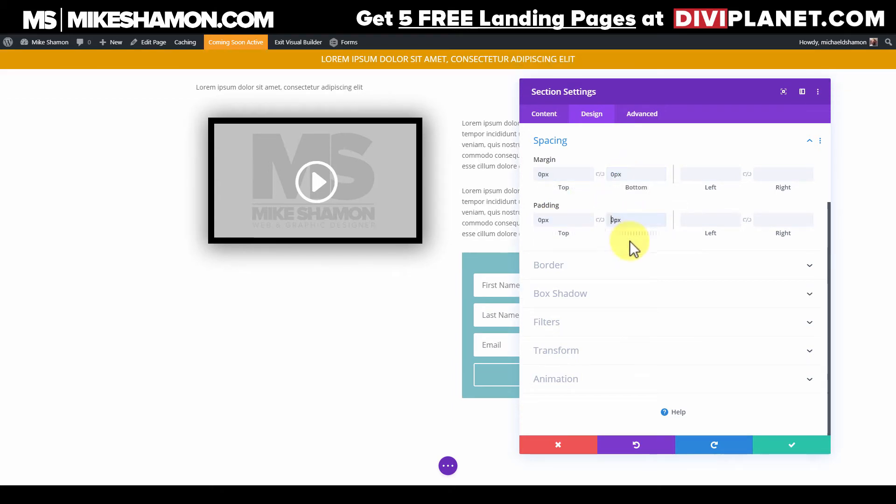
click(778, 446)
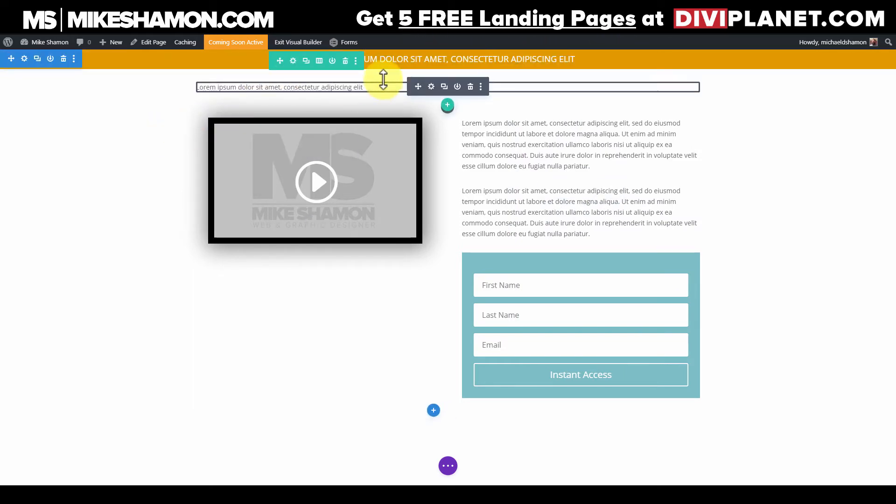
Step: Set the font of the text module below the orange bar to Francois One with Bold weight
click(432, 88)
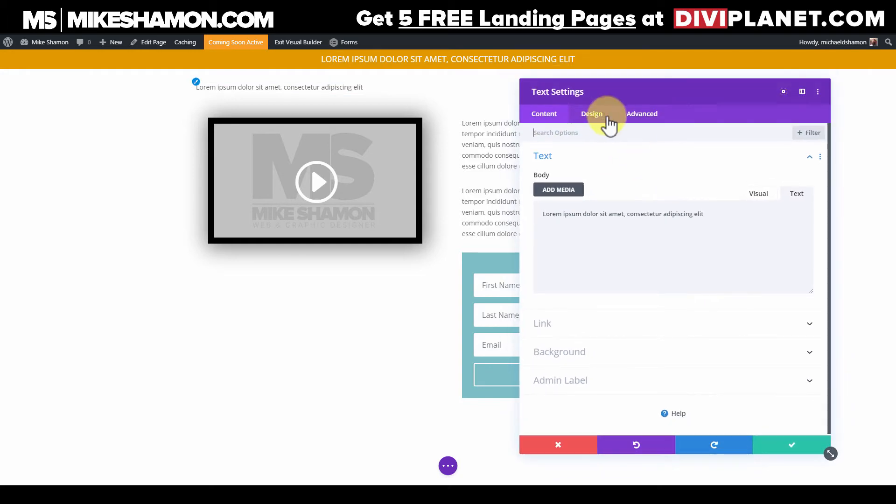
click(602, 117)
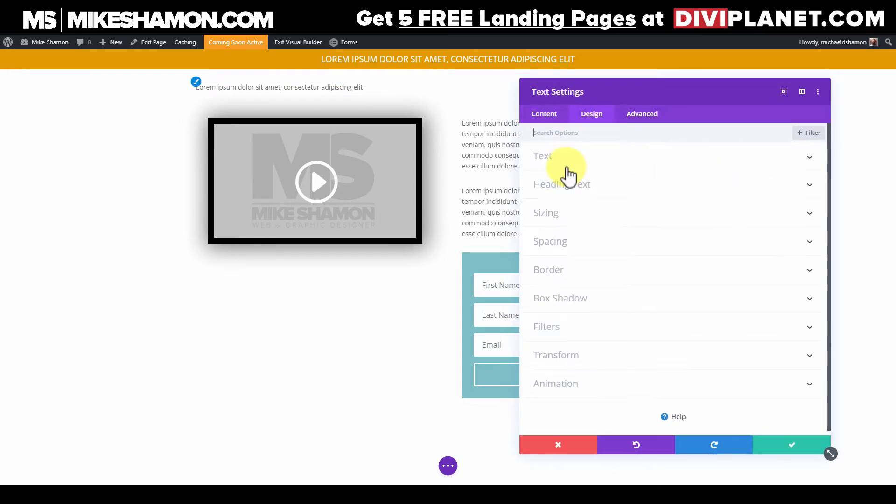
click(584, 159)
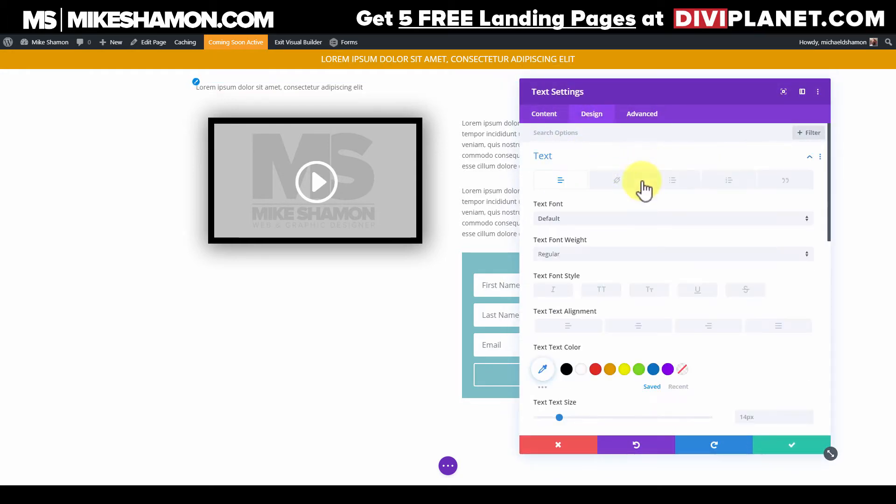
click(587, 221)
click(582, 143)
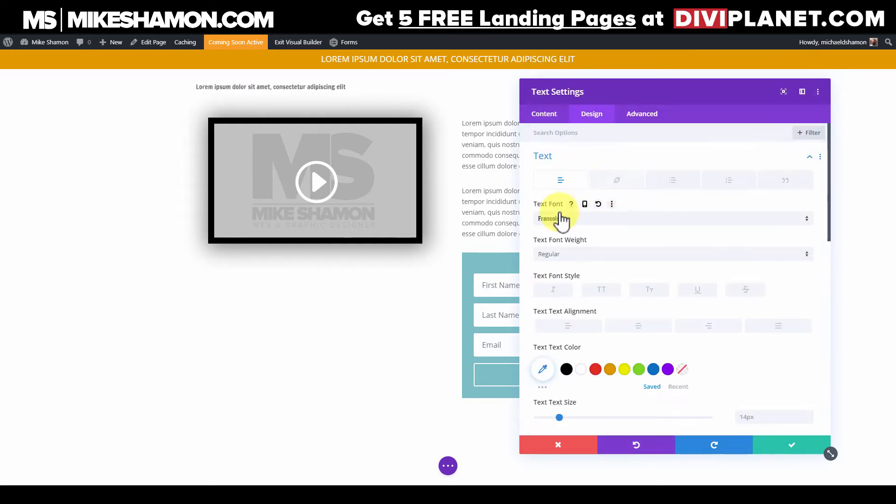
click(565, 256)
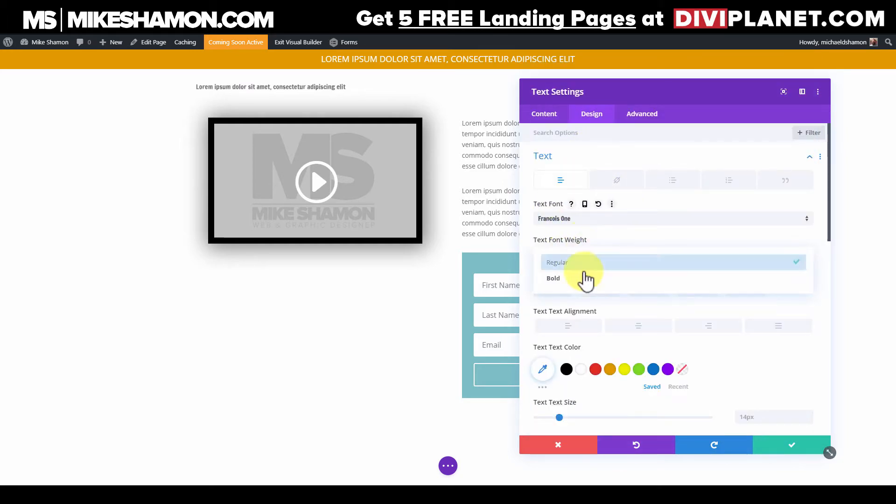
click(652, 282)
Step: Center the headline text, color it black and set its text size to 42px
scroll(589, 184, down, 3)
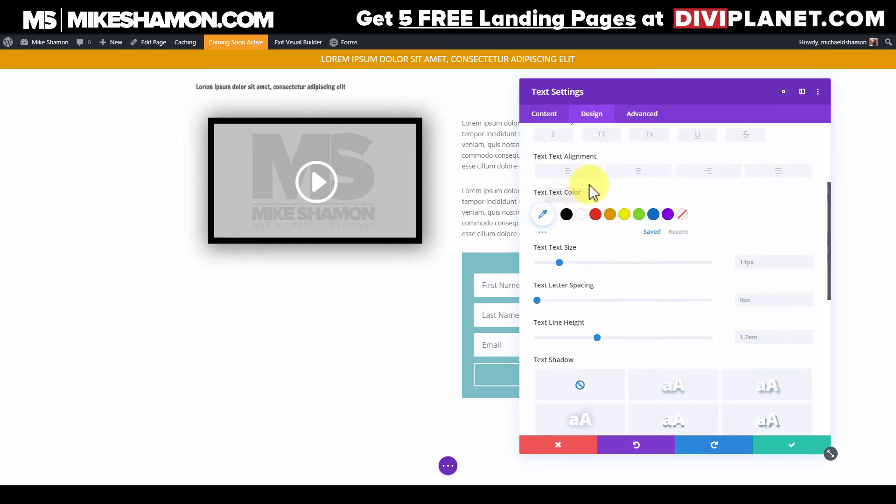
click(639, 172)
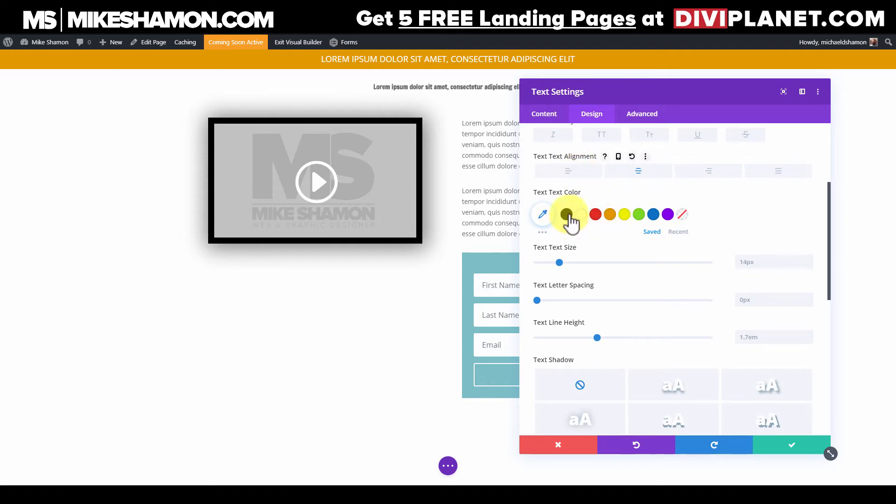
click(566, 216)
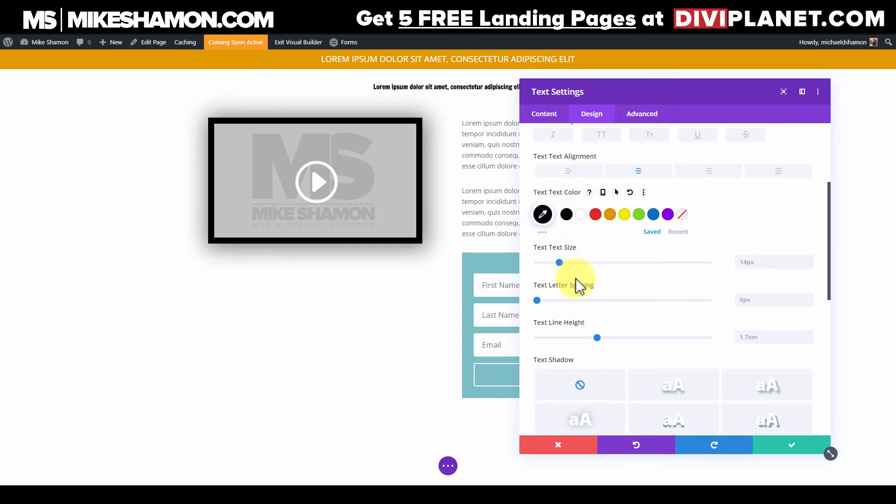
click(782, 260)
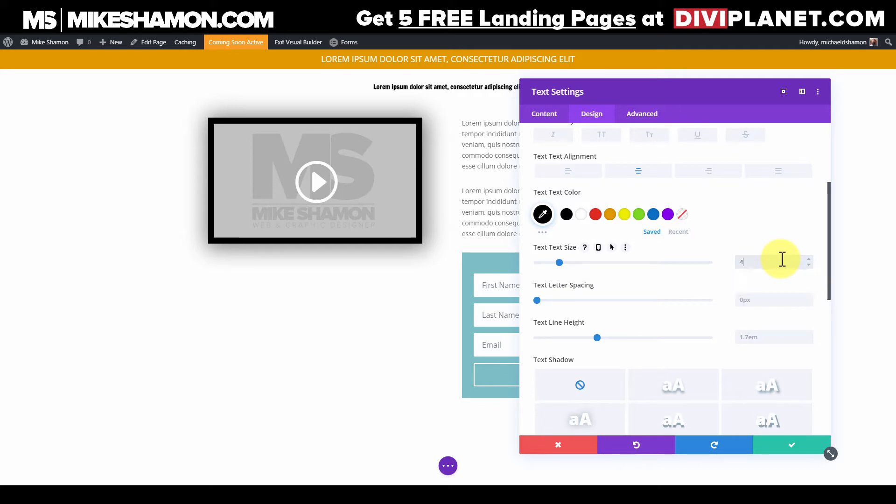
text(42px)
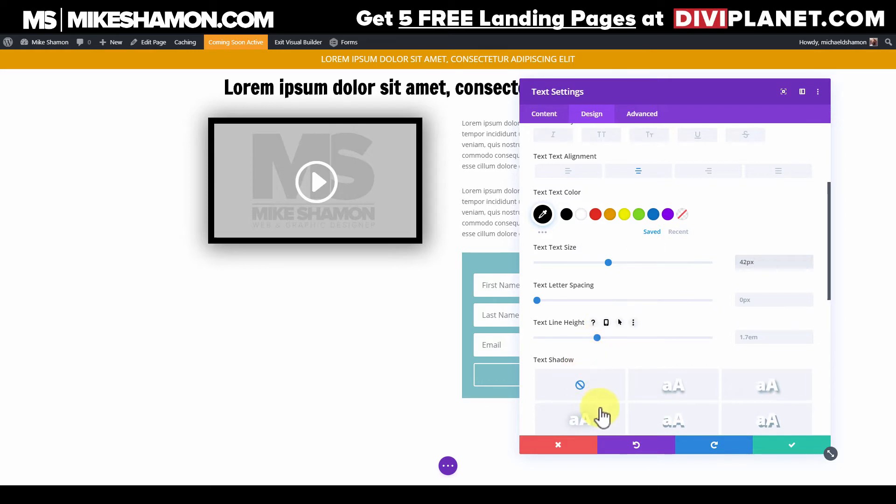
Step: Give the headline 0px top and bottom margin and 16px top and bottom padding, and save its settings
scroll(690, 363, down, 5)
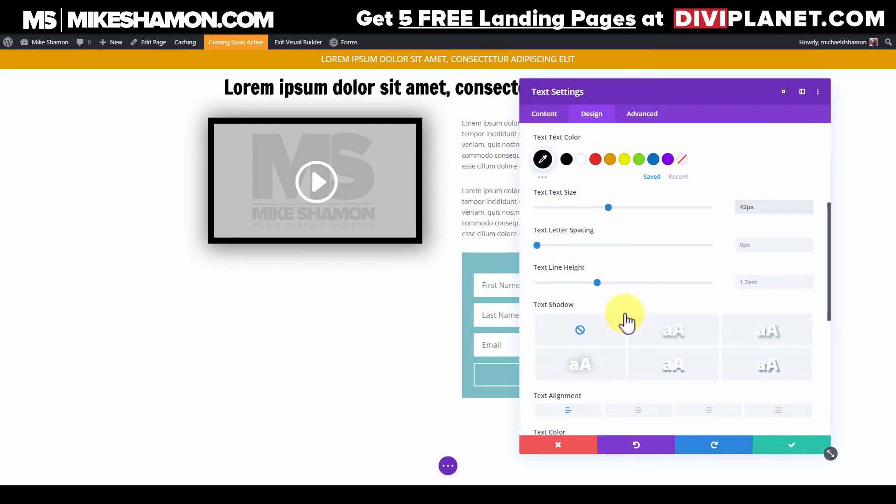
click(588, 359)
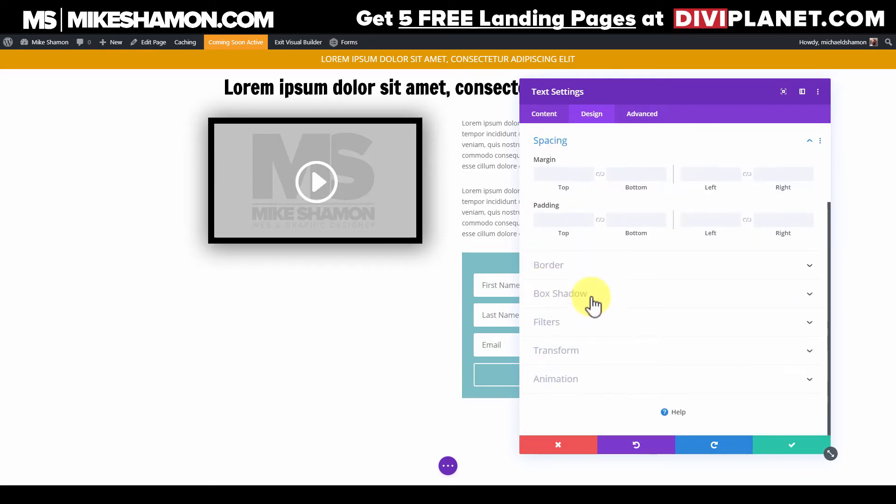
click(548, 175)
click(600, 174)
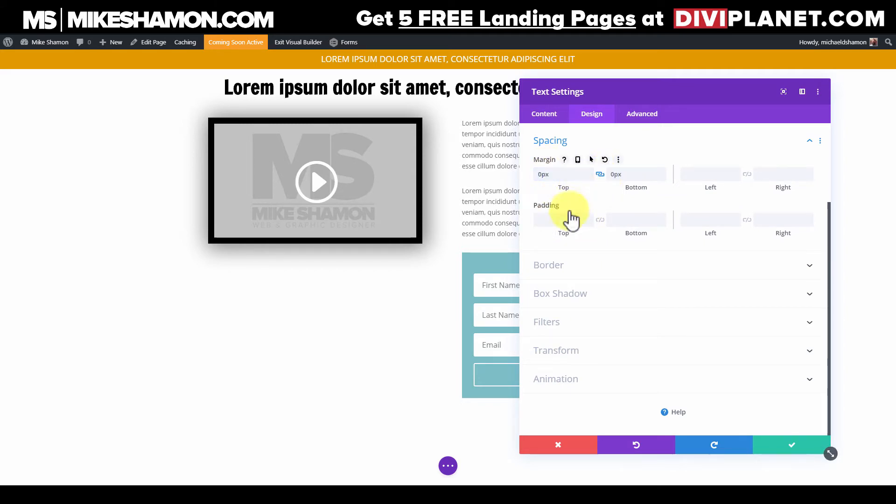
click(566, 219)
text(16)
click(600, 220)
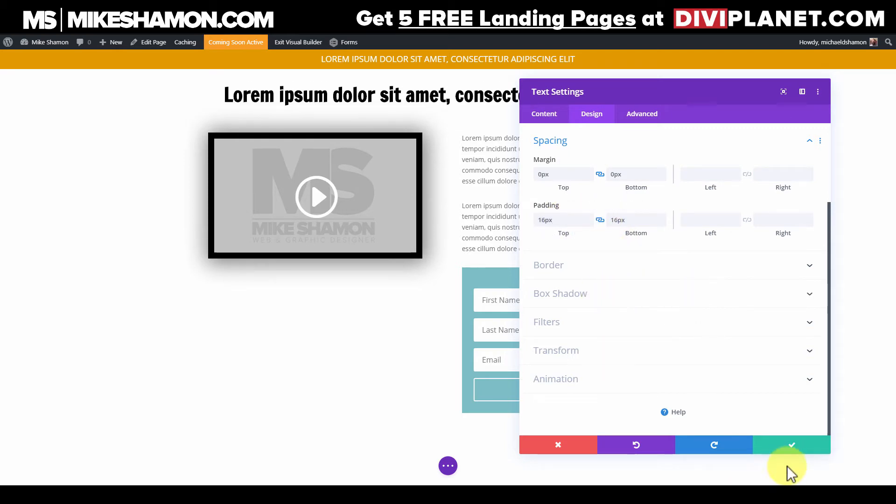
click(787, 445)
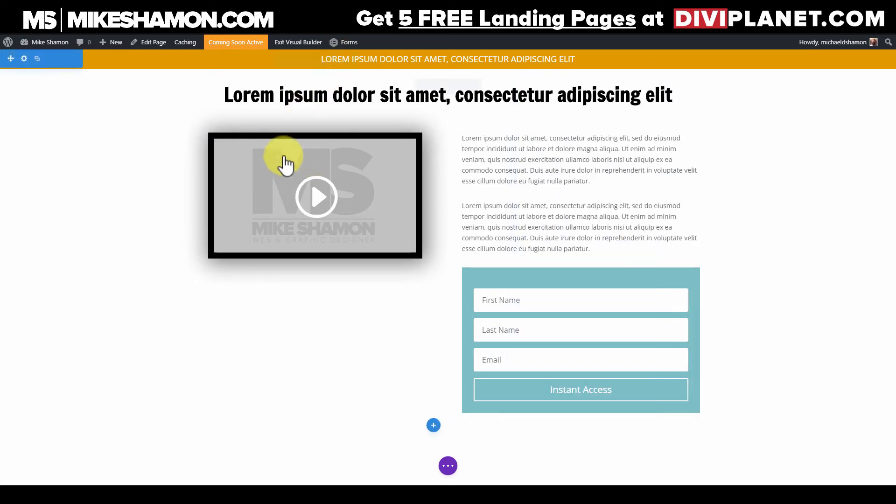
Step: Review the video module's overlay background color, overlay image and source video settings
mouse_move(260, 133)
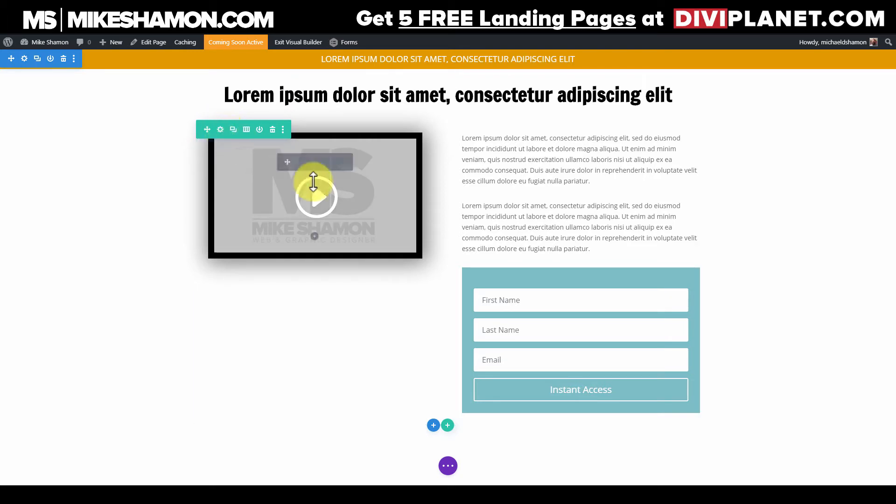
click(304, 160)
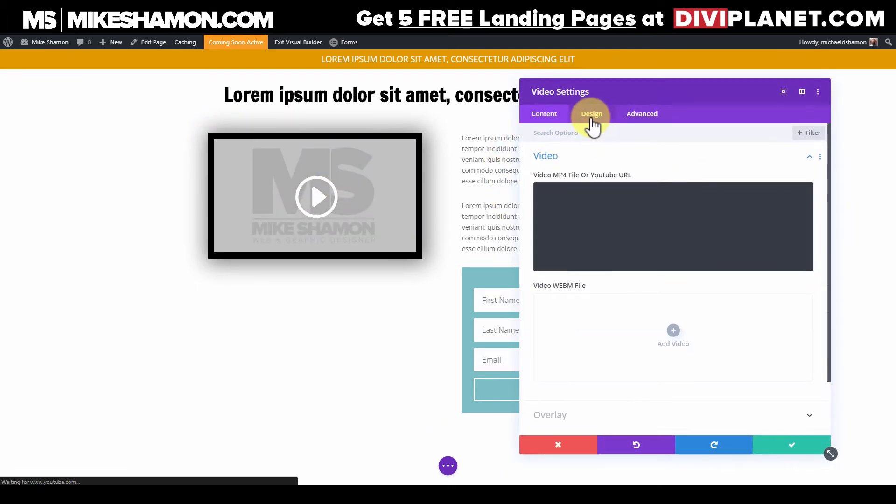
click(591, 114)
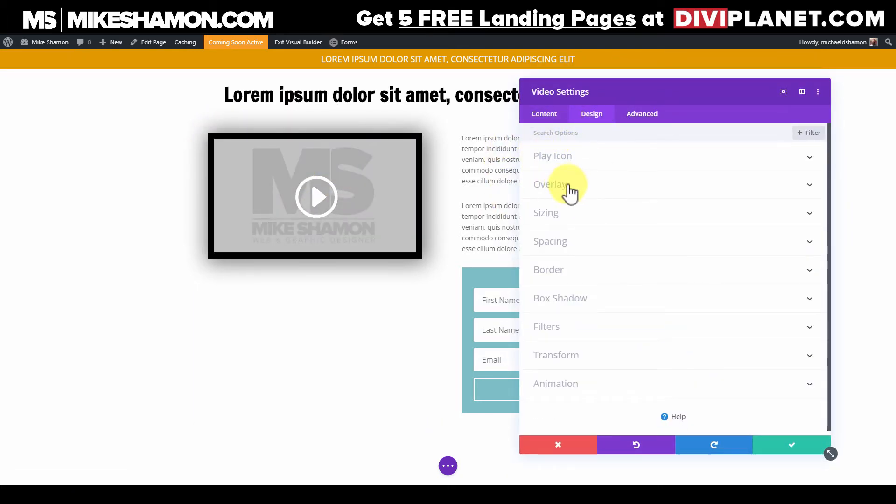
click(612, 186)
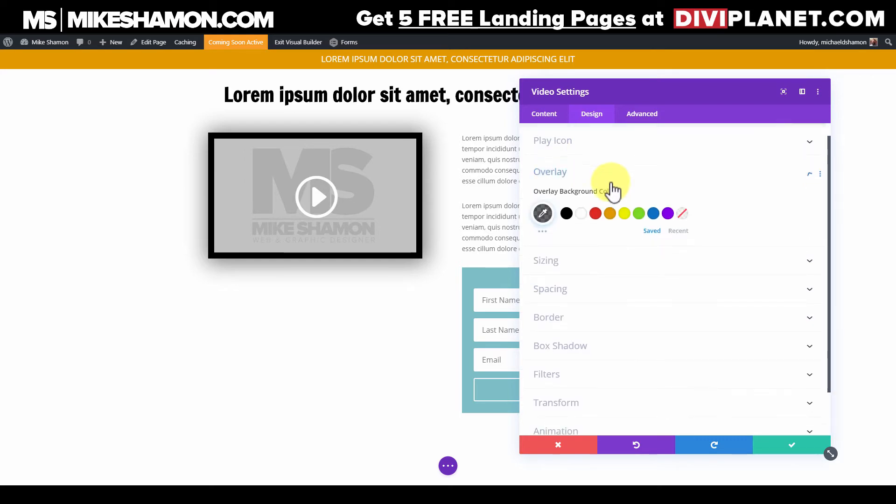
click(544, 114)
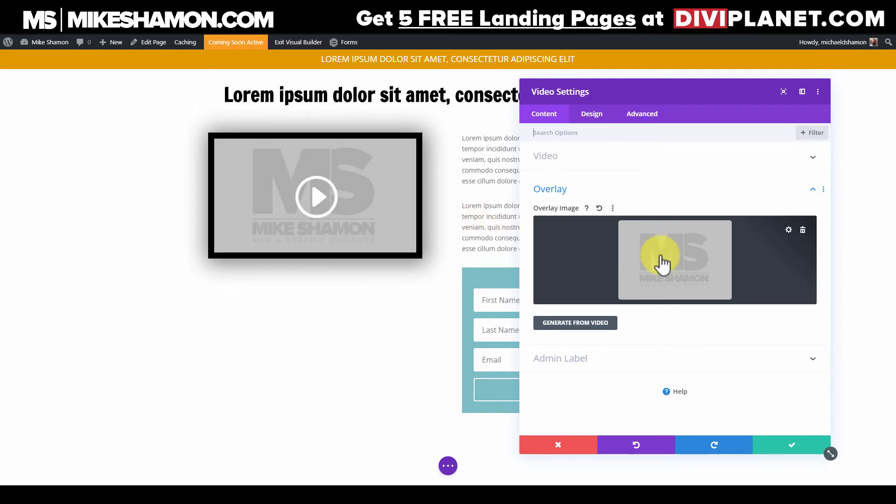
click(571, 159)
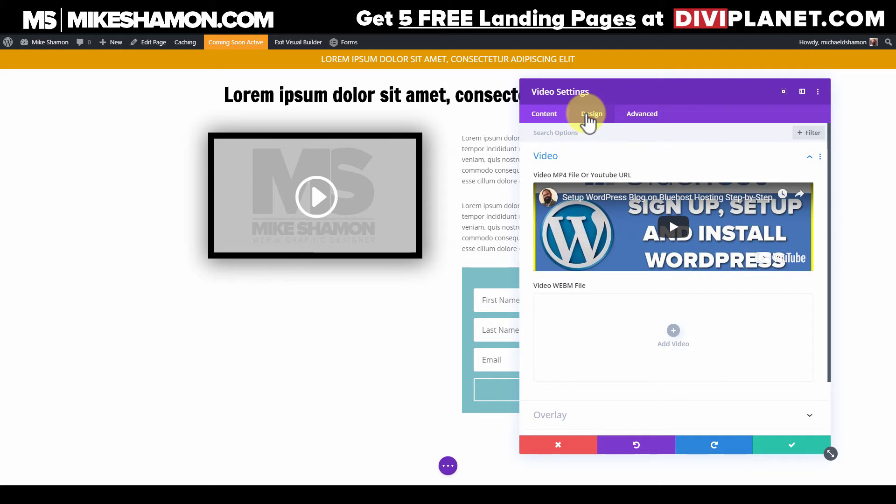
Step: Reduce the video module's border width to 3px
click(590, 116)
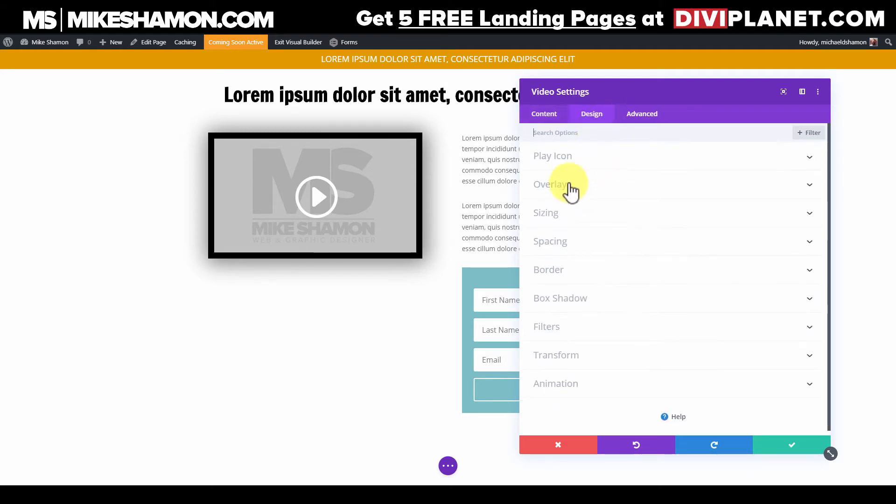
click(624, 272)
scroll(672, 289, down, 3)
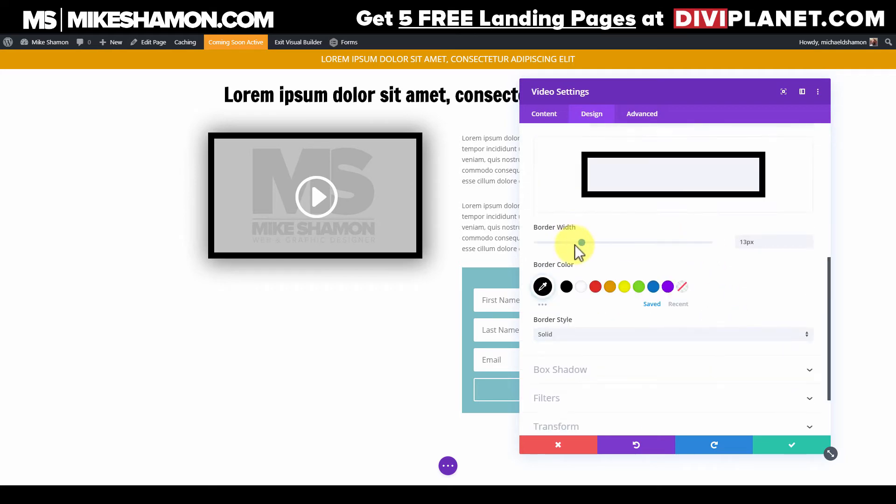
drag(576, 243, 550, 248)
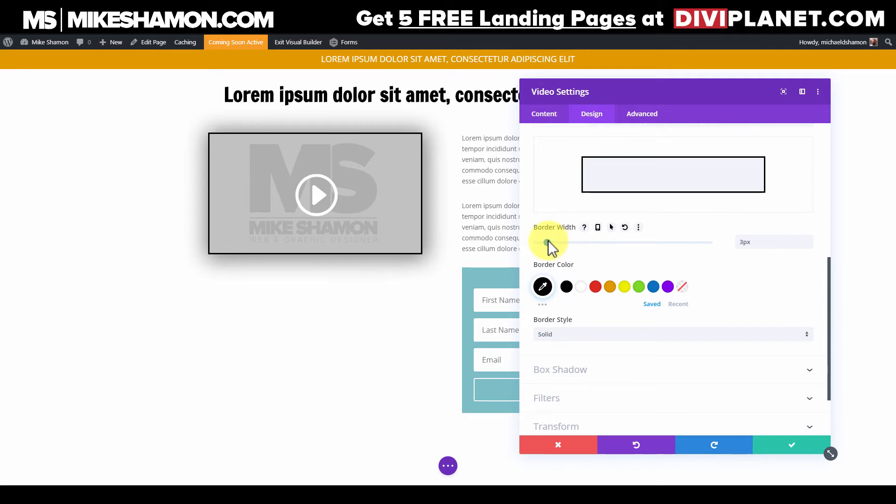
Step: Remove the box shadow from the video module
scroll(644, 280, down, 2)
click(602, 294)
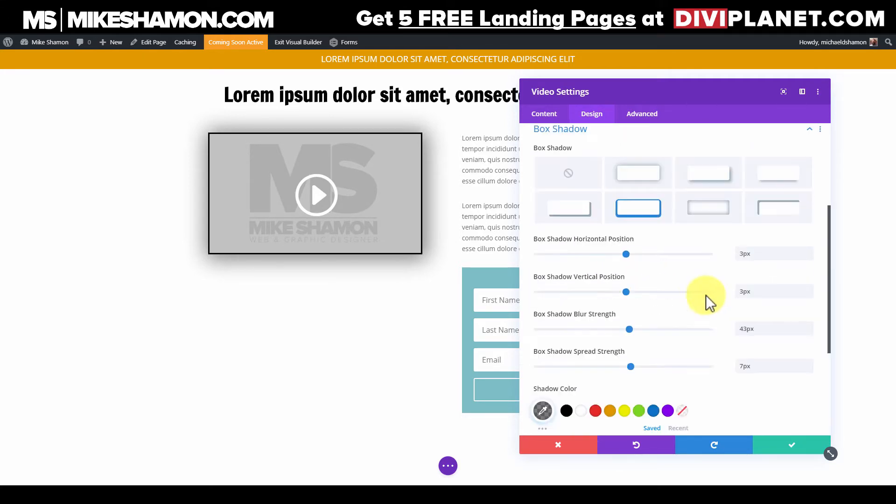
scroll(654, 278, down, 3)
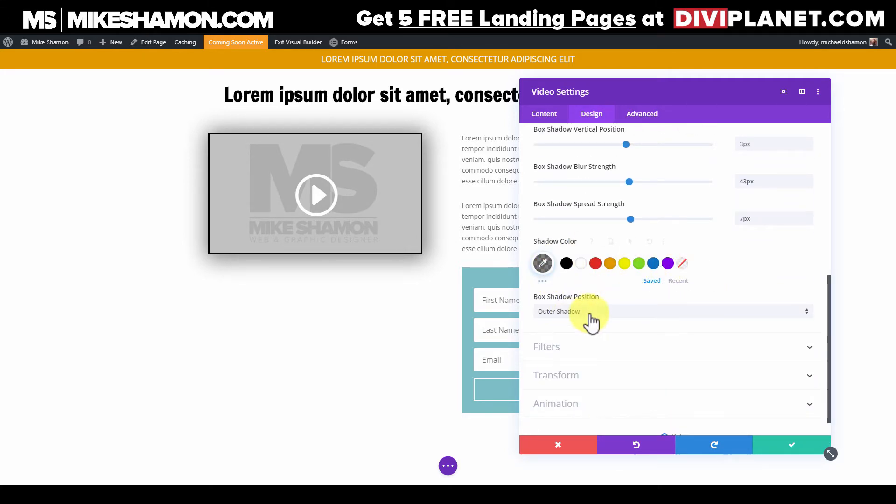
scroll(600, 315, up, 5)
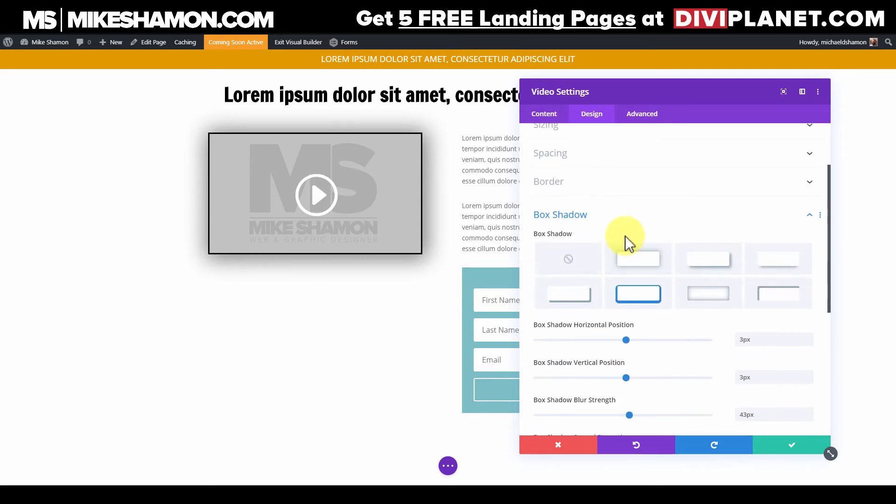
click(569, 260)
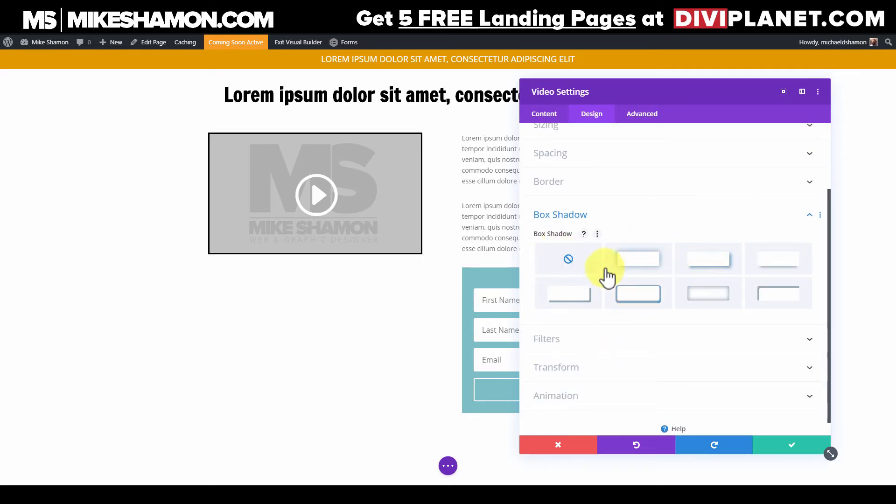
Step: Set the video module's border width to 5px and save its settings
scroll(603, 271, up, 1)
scroll(606, 259, up, 1)
click(632, 262)
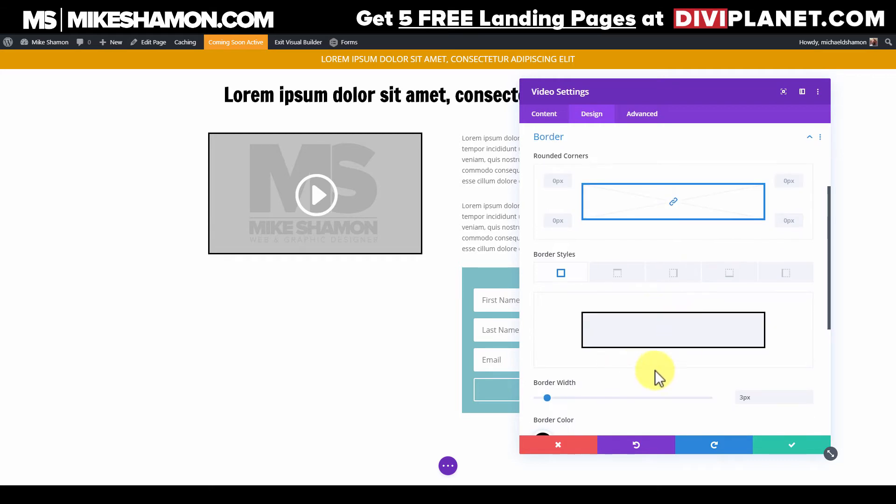
drag(548, 397, 555, 397)
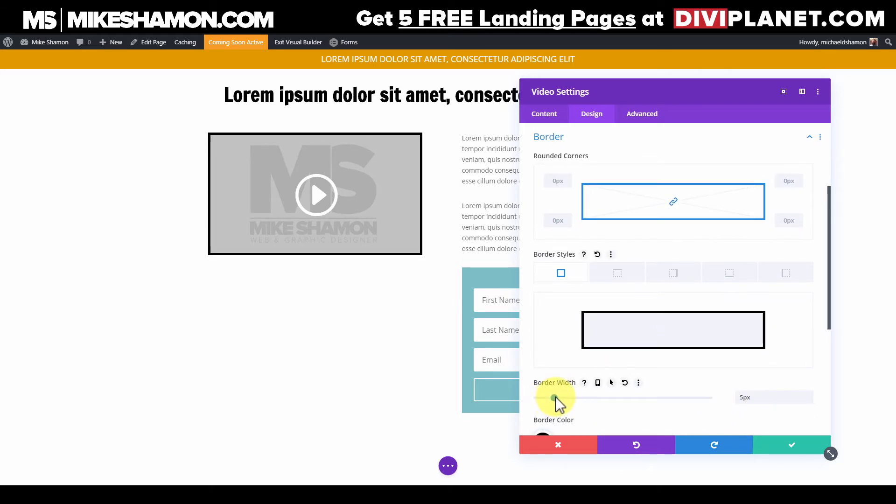
click(786, 447)
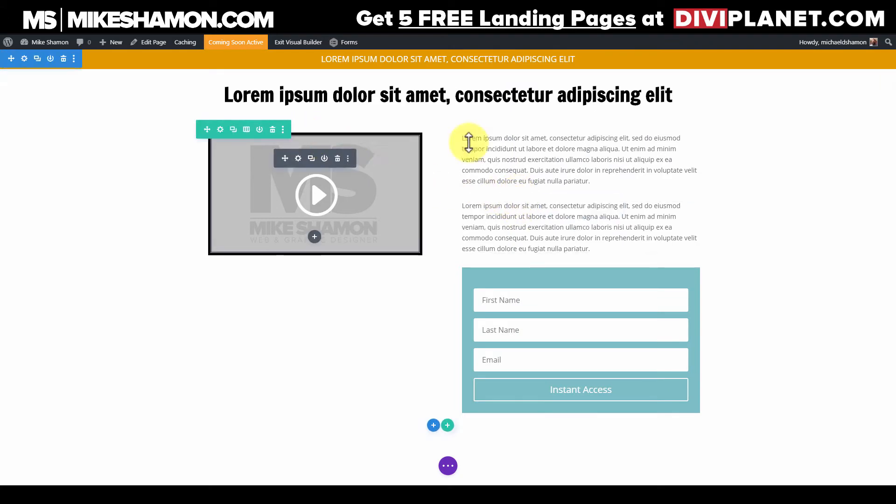
Step: Change the video and opt-in row to a three-fifths / two-fifths column layout
click(246, 131)
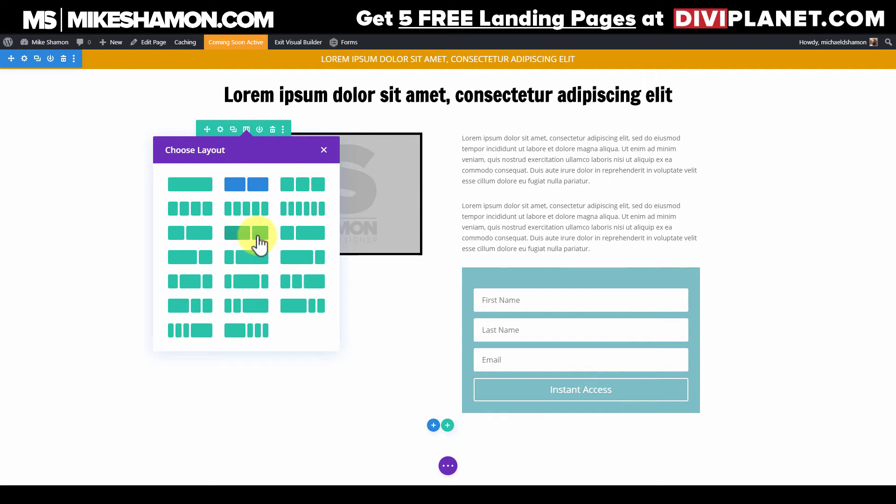
click(258, 235)
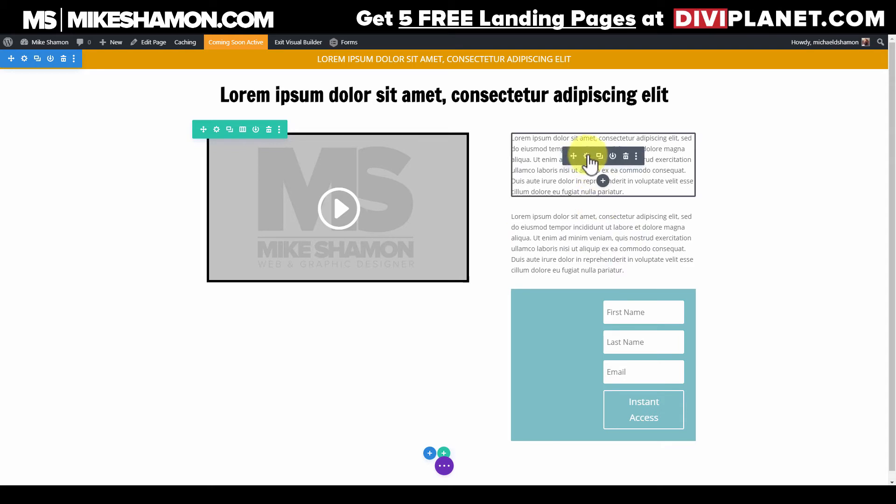
Step: Shorten the first text module beside the video to "Lorem ipsum dolor sit amet, consectetur adipiscing elit"
click(588, 157)
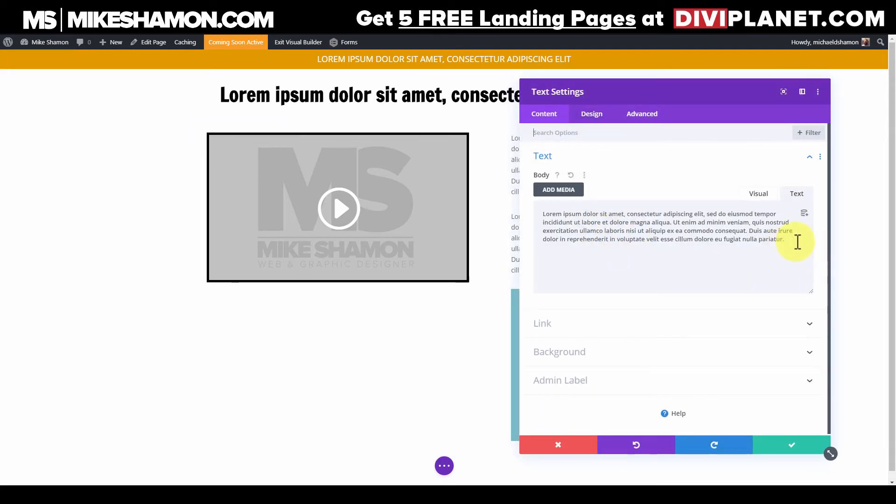
drag(797, 242, 706, 210)
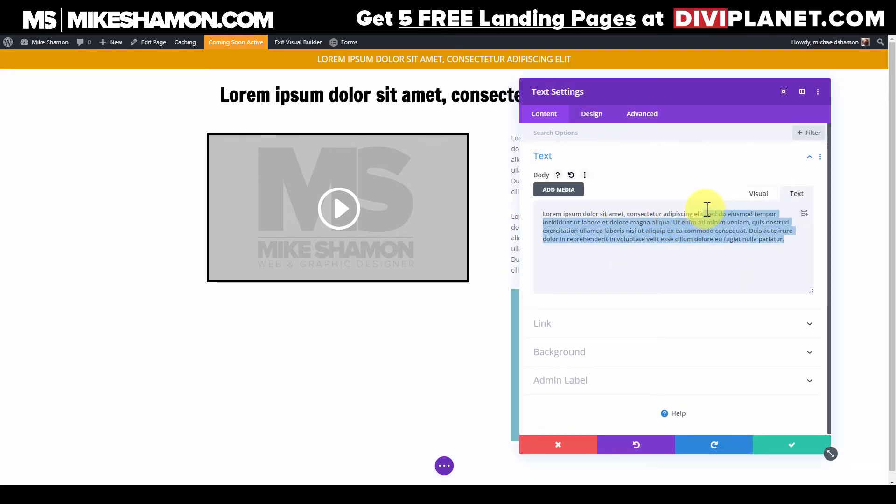
key(BackSpace)
Step: Center the first text module's text and set it in the Francois One font in all capitals
click(592, 114)
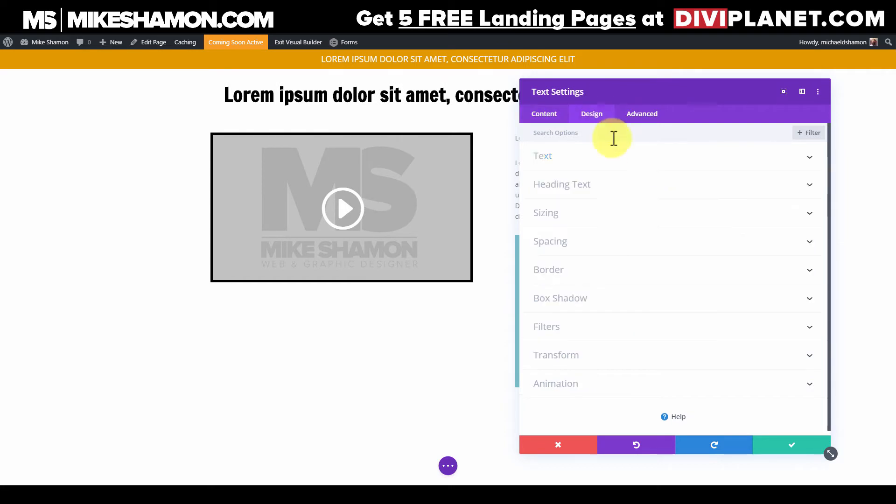
click(598, 158)
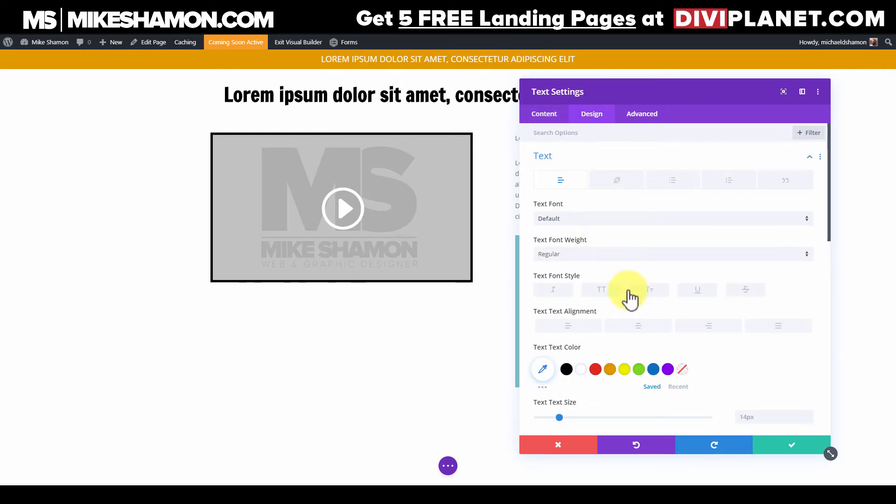
click(638, 326)
click(602, 290)
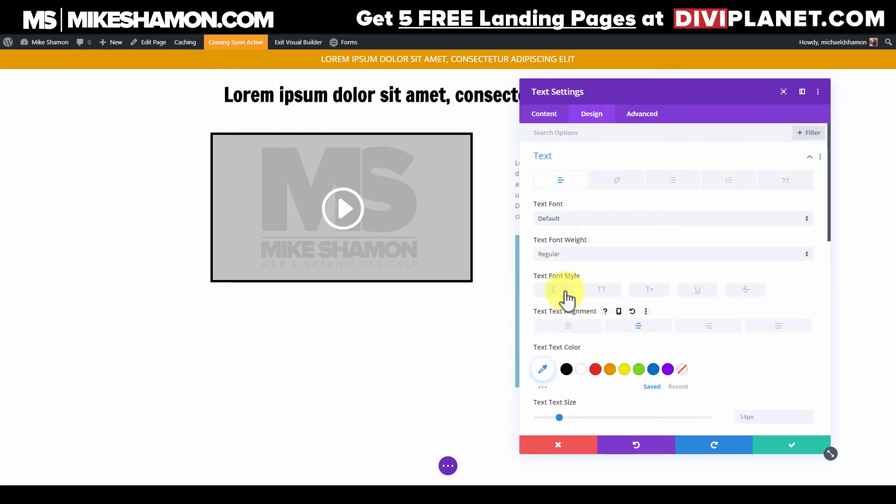
click(590, 228)
click(582, 146)
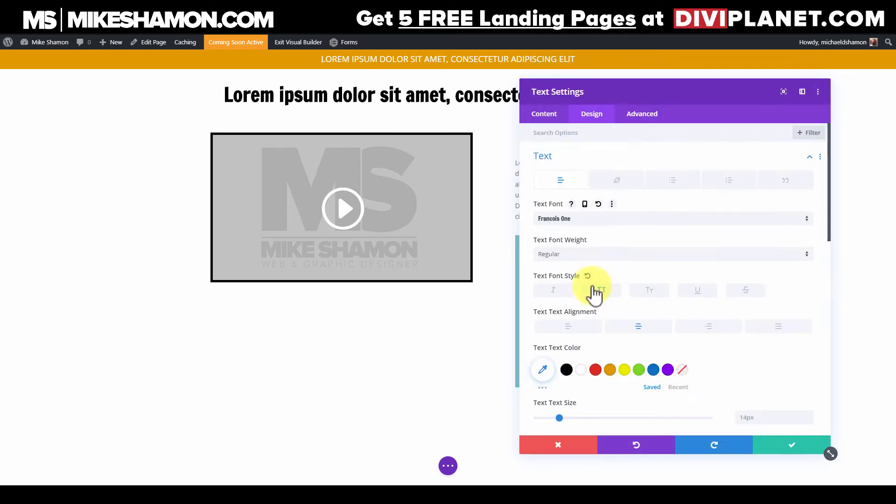
Step: Set the first text module's text size to 18px
scroll(596, 293, down, 2)
scroll(629, 309, down, 2)
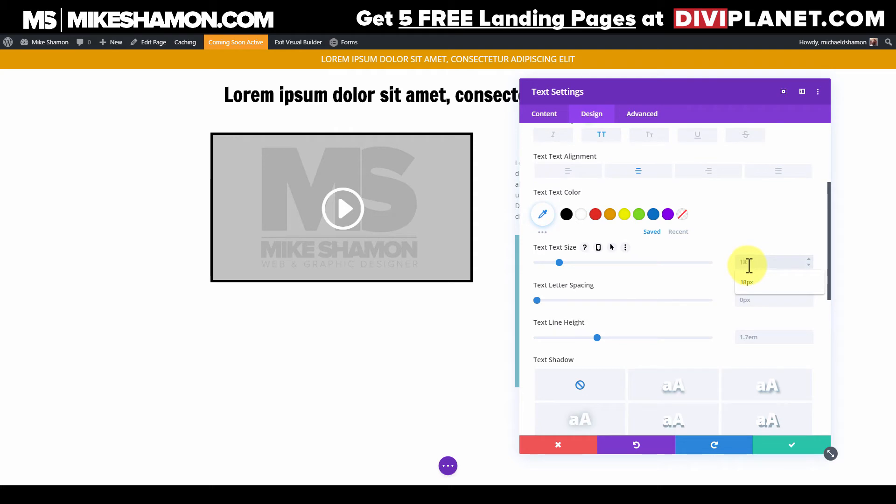
scroll(636, 324, down, 2)
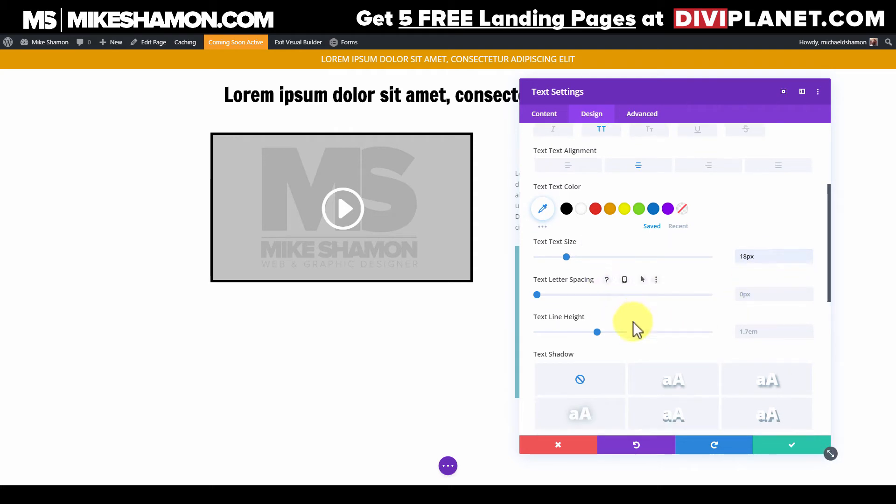
Step: Move the settings window off the text column and replace the first text module's wording with "Get Instant Access"
drag(656, 85, 208, 91)
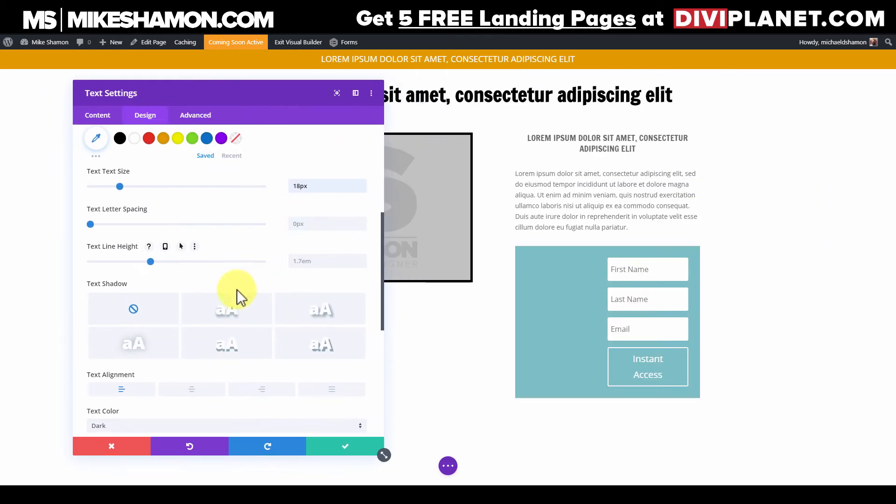
click(96, 115)
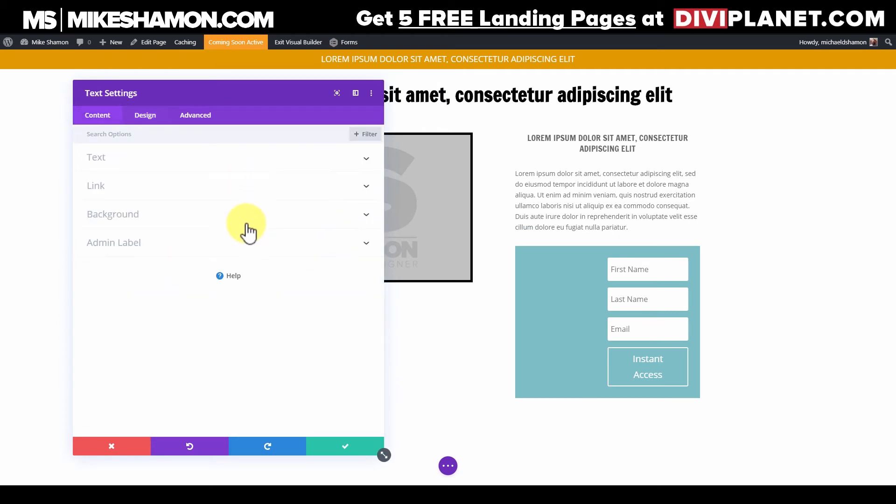
click(145, 158)
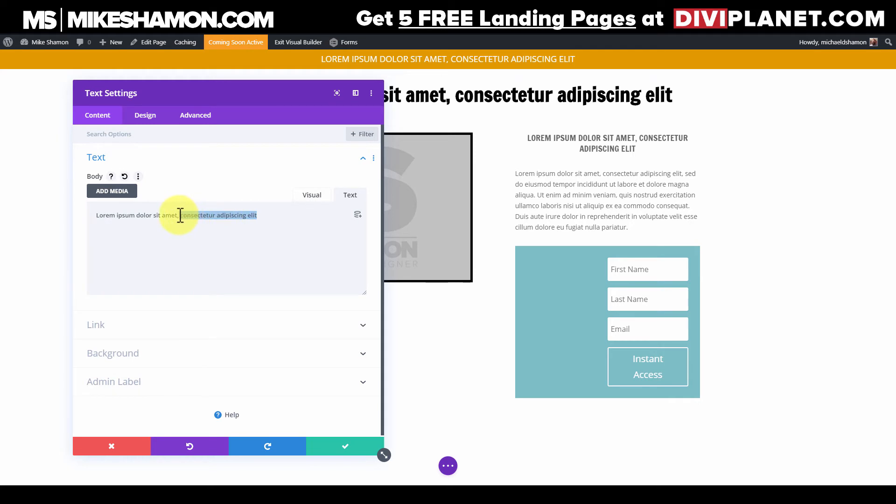
key(BackSpace)
drag(190, 210, 47, 211)
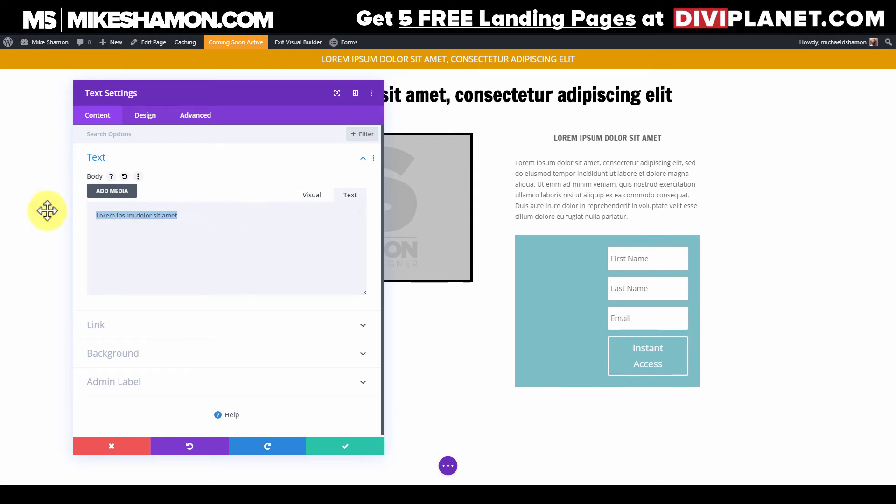
text(Get Instant Access)
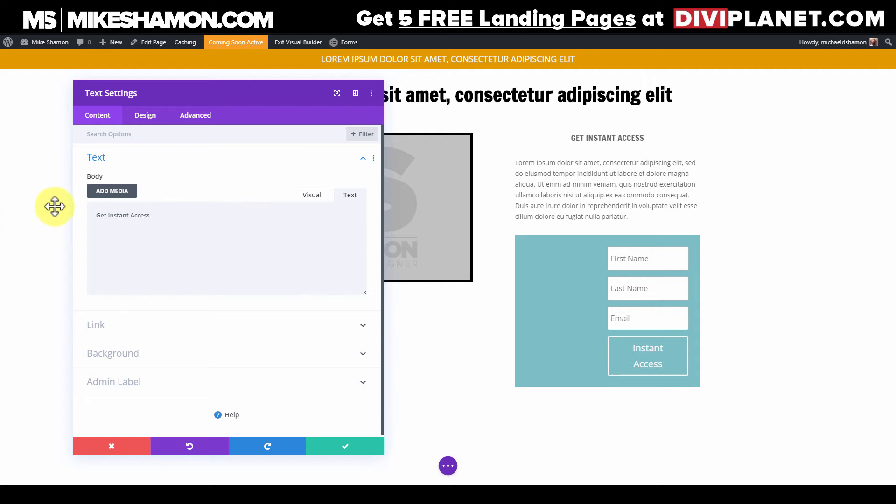
Step: Set the "Get Instant Access" text size to 24px and color it black
click(134, 117)
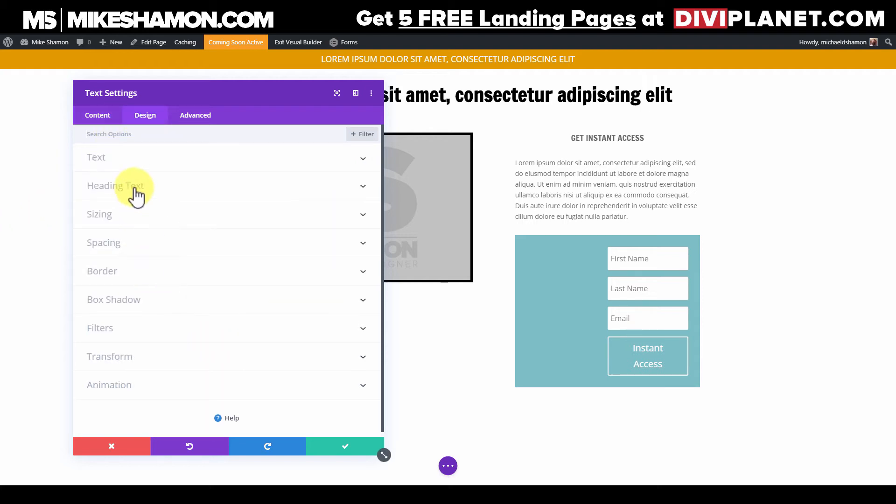
scroll(289, 350, down, 2)
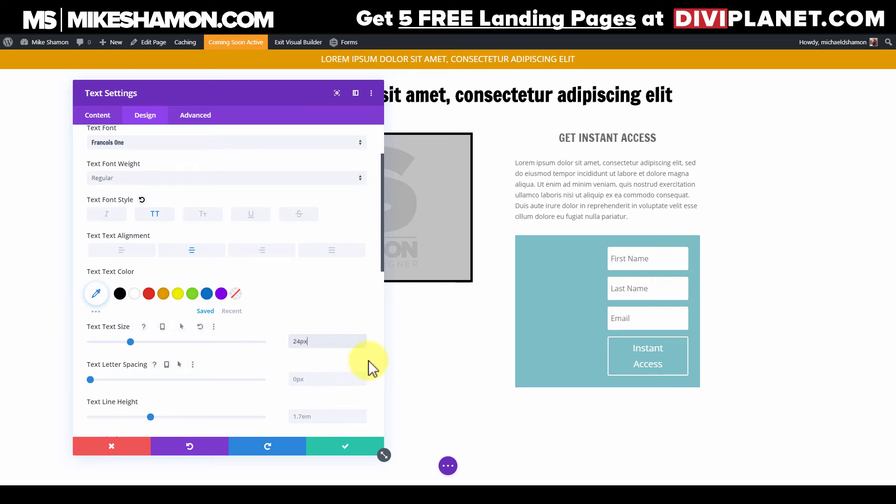
click(120, 294)
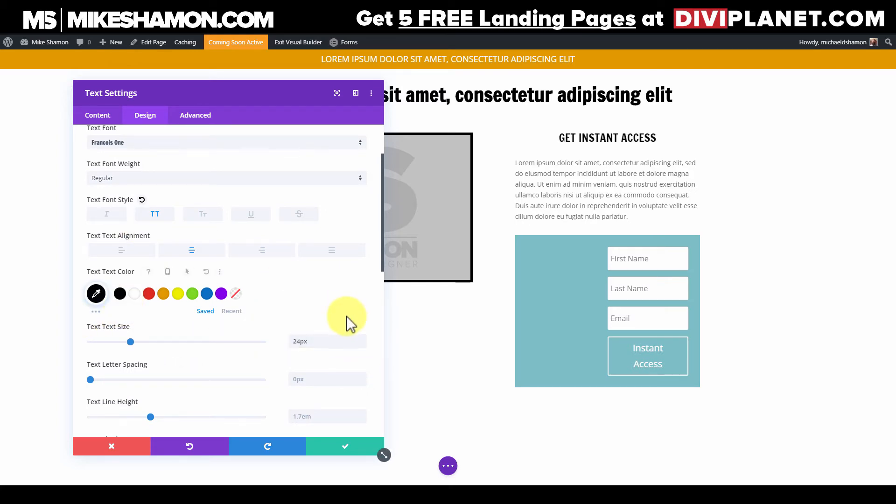
Step: Change the "Get Instant Access" font to Open Sans with Ultra Bold weight and save the module's settings
scroll(134, 202, up, 3)
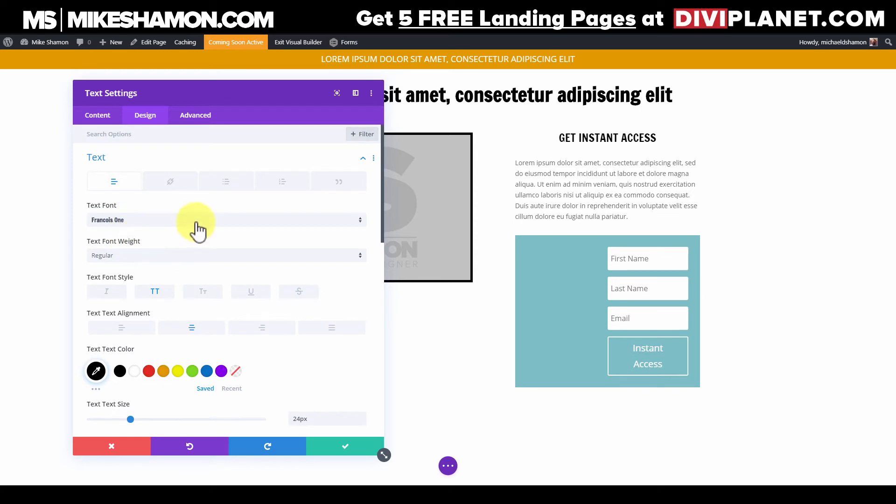
click(270, 217)
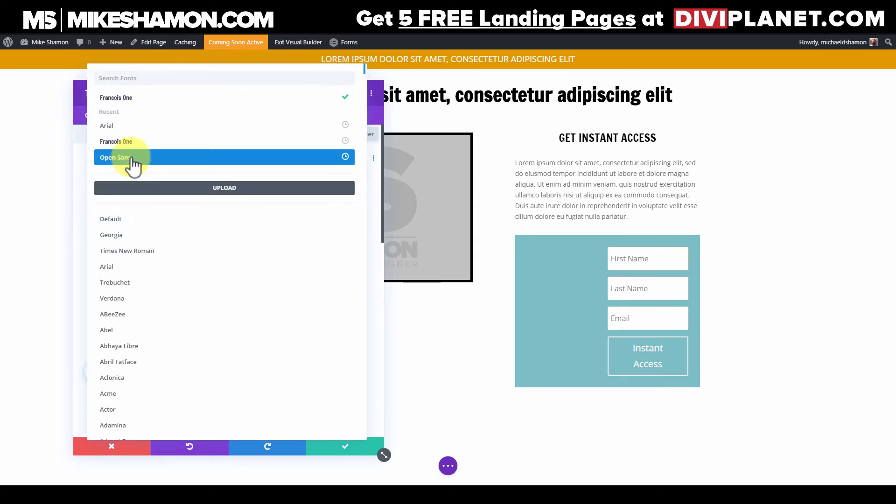
click(106, 157)
click(120, 257)
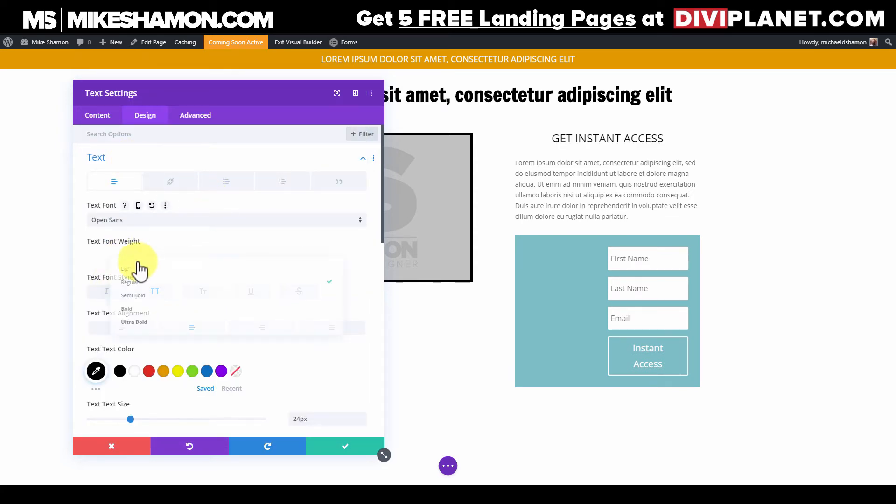
click(130, 329)
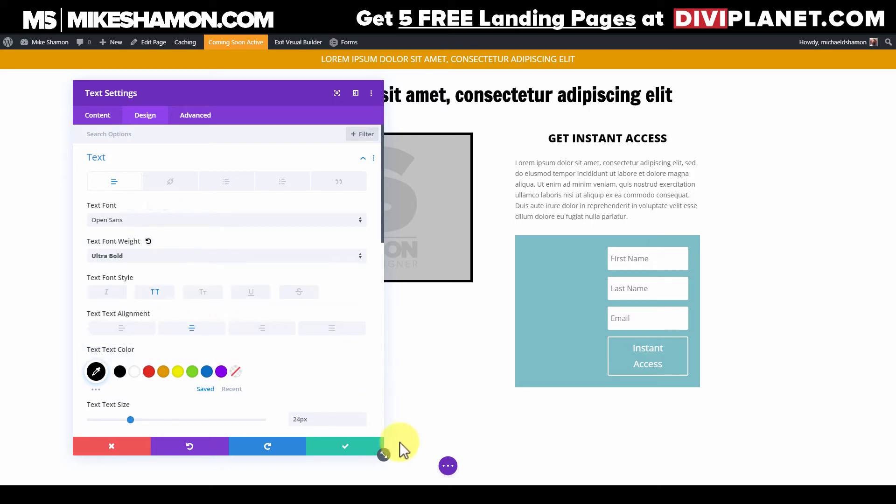
click(355, 446)
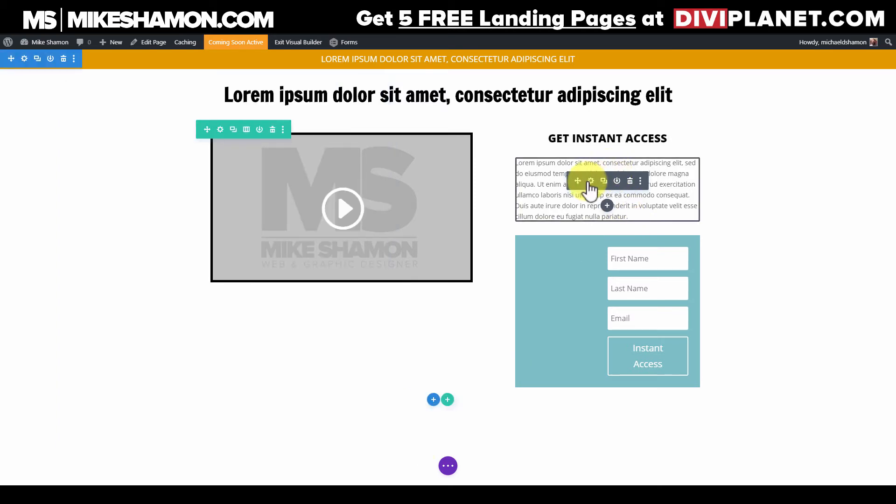
Step: Shorten the paragraph above the opt-in form so it ends after "Ut enim ad minim veniam"
click(590, 182)
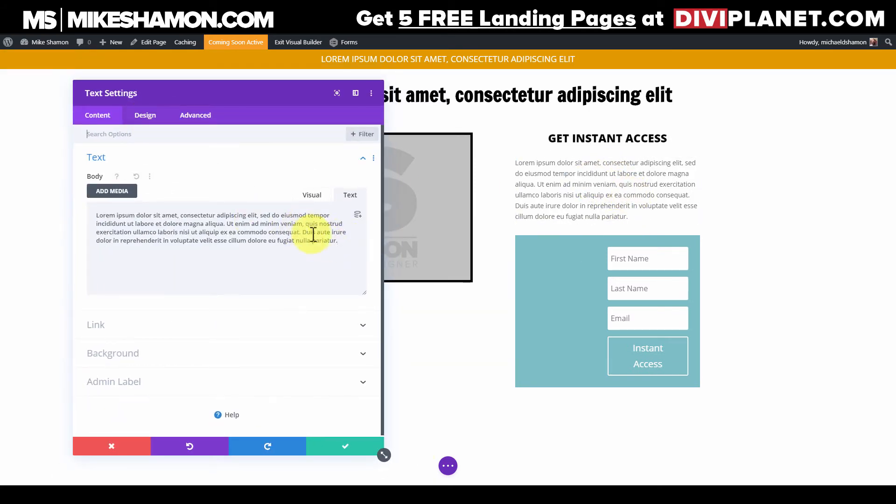
drag(338, 241, 311, 223)
key(BackSpace)
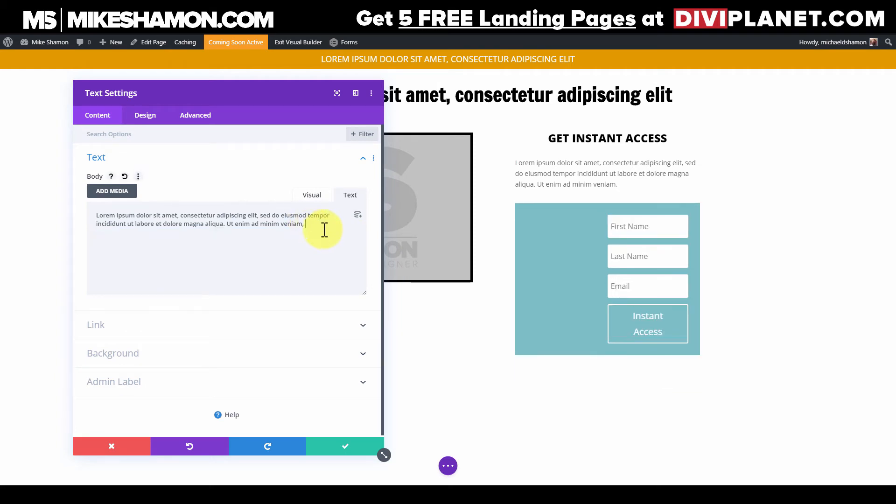
Step: Center the paragraph above the opt-in form and set its text size to 18px
click(145, 115)
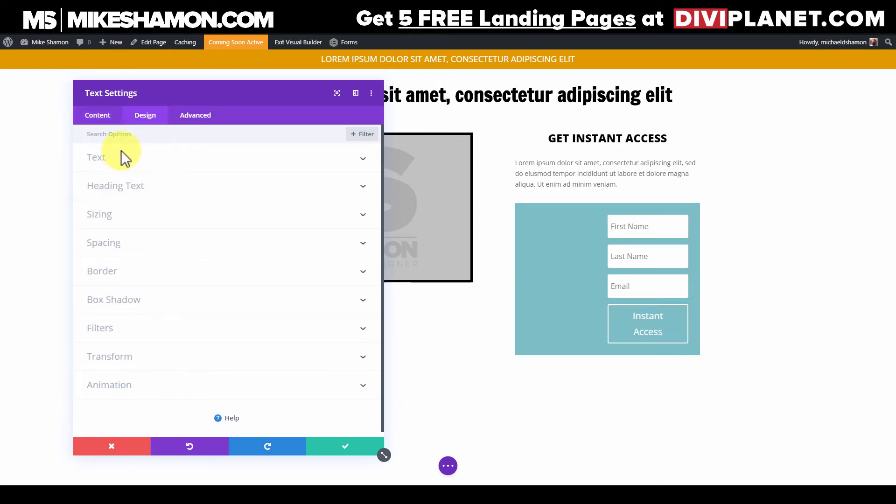
click(134, 158)
click(192, 328)
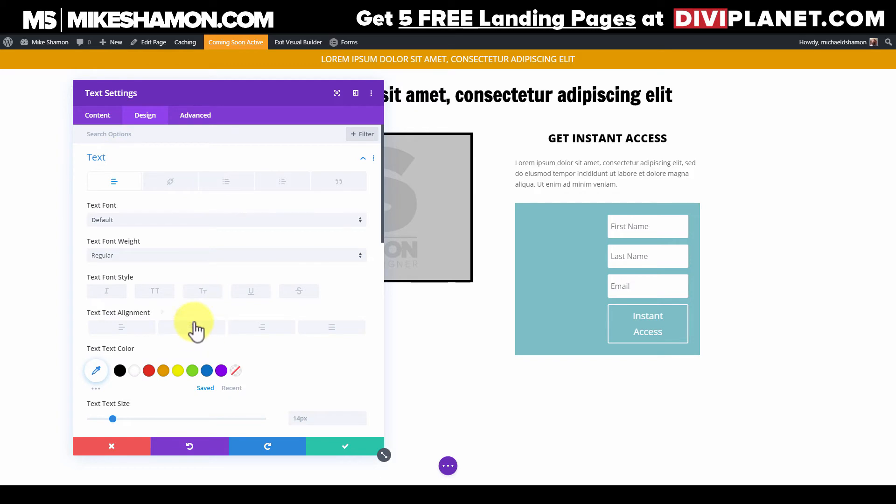
scroll(281, 235, down, 2)
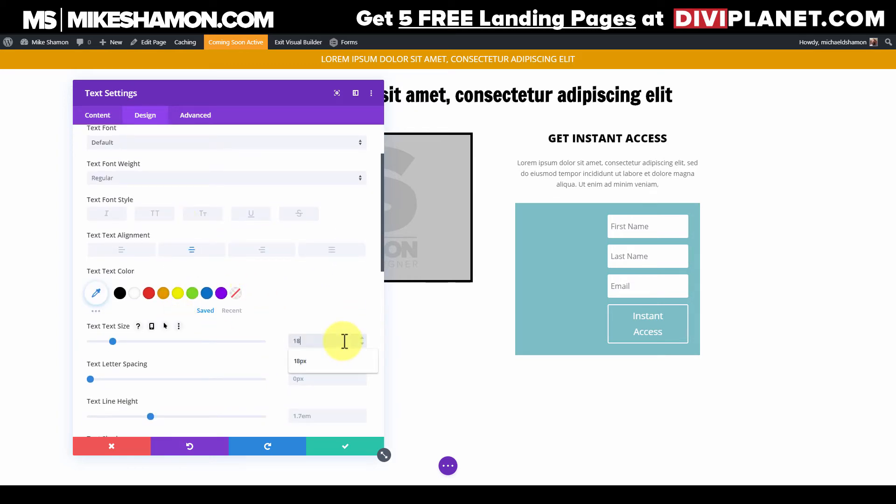
click(368, 355)
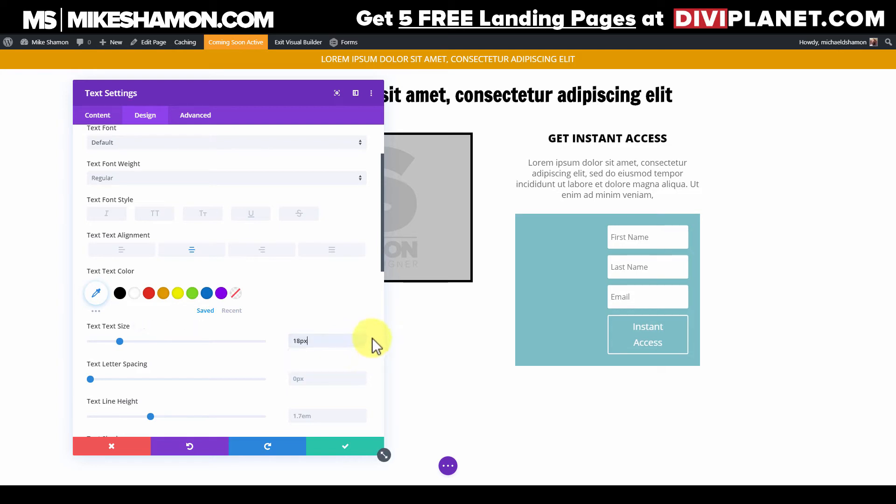
Step: Set the paragraph's text line height to 1.4em and save the module's settings
scroll(151, 369, down, 2)
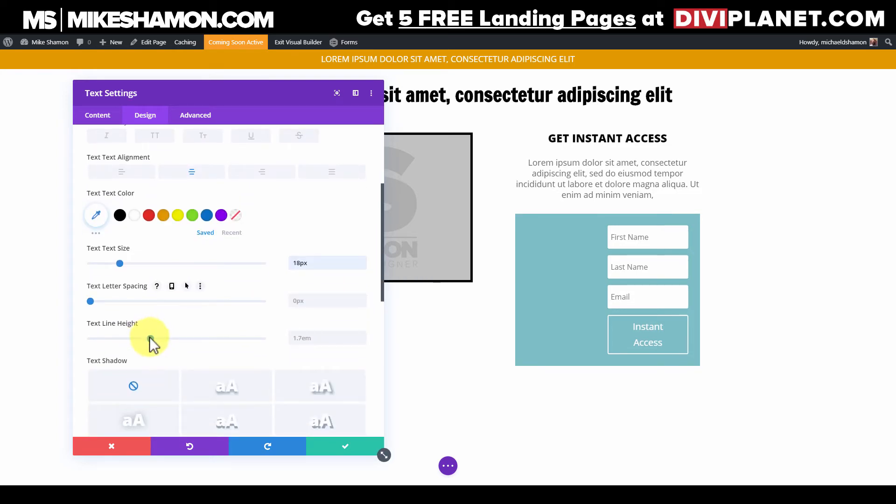
drag(150, 338, 125, 339)
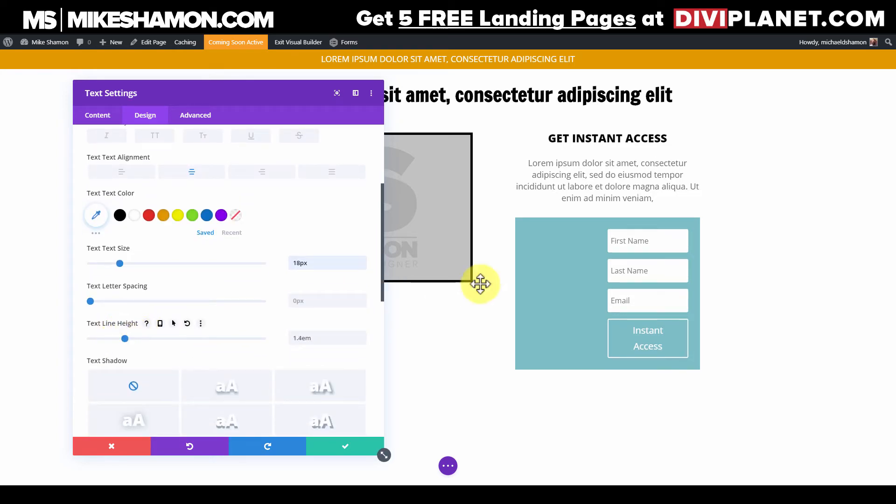
click(355, 445)
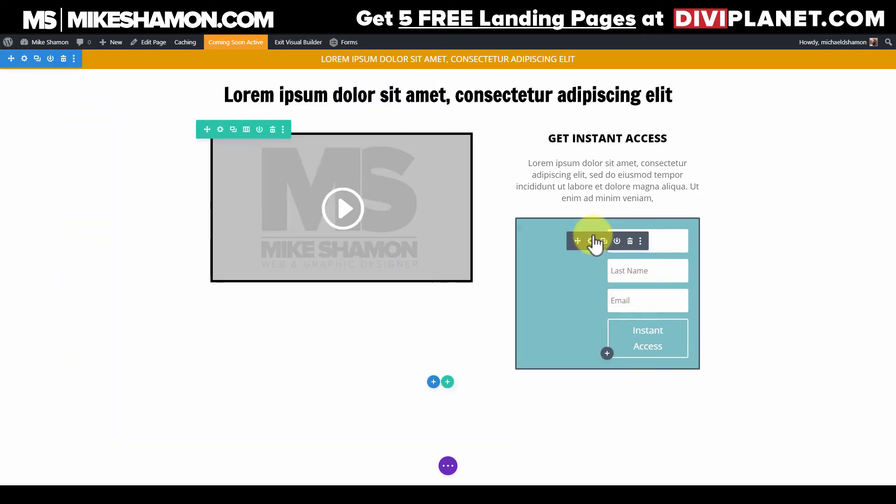
Step: Open the email opt-in module's settings and make its teal background transparent
click(591, 241)
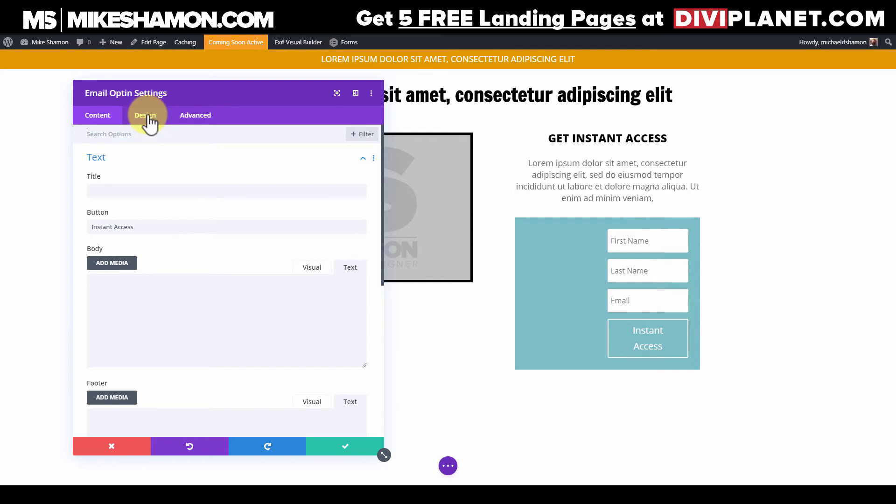
scroll(124, 250, down, 5)
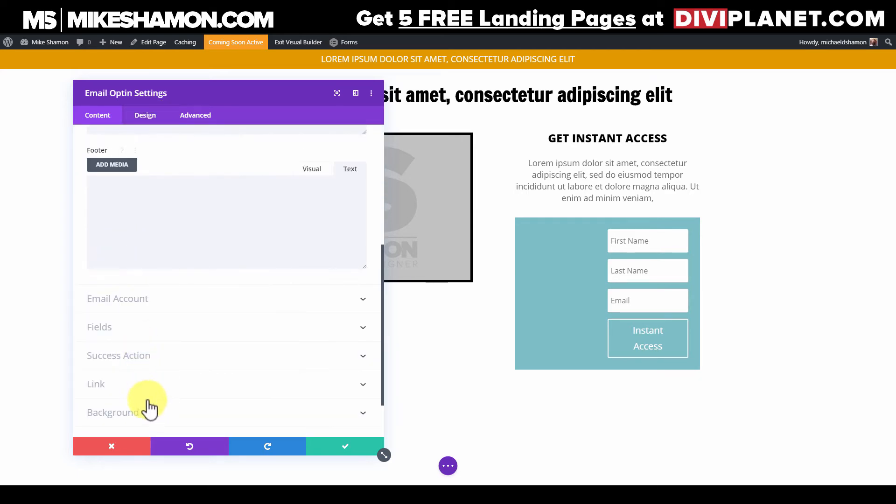
click(154, 413)
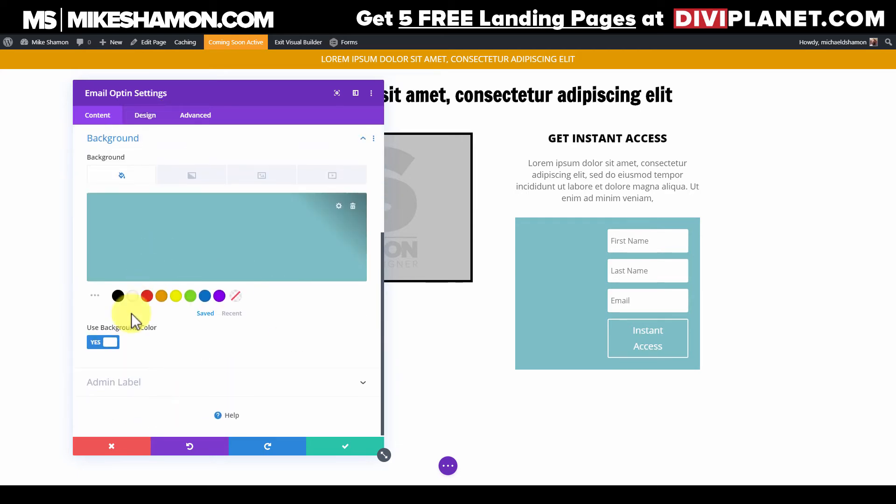
click(237, 298)
Step: Enable custom styles for the opt-in button and set its text color to blue
click(149, 114)
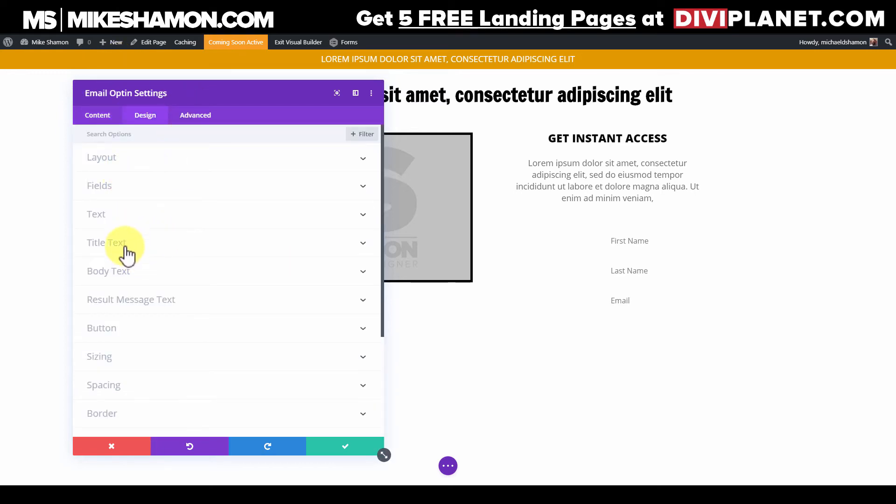
click(125, 334)
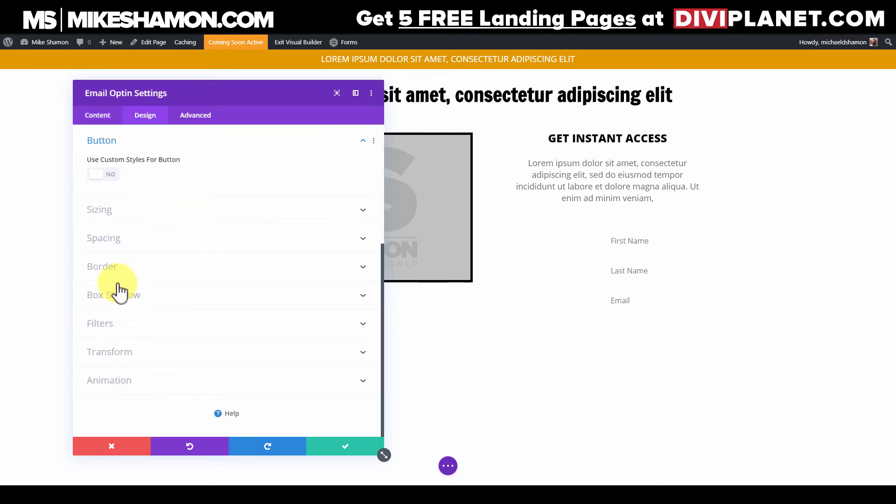
click(105, 180)
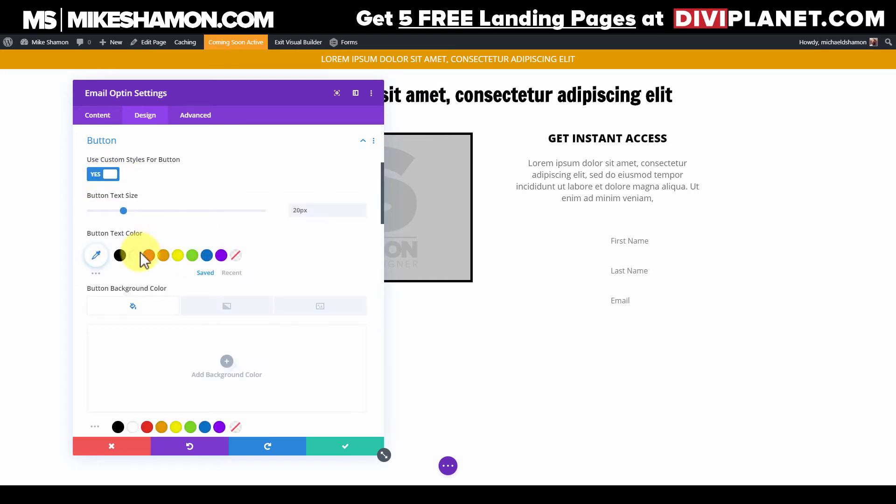
click(178, 256)
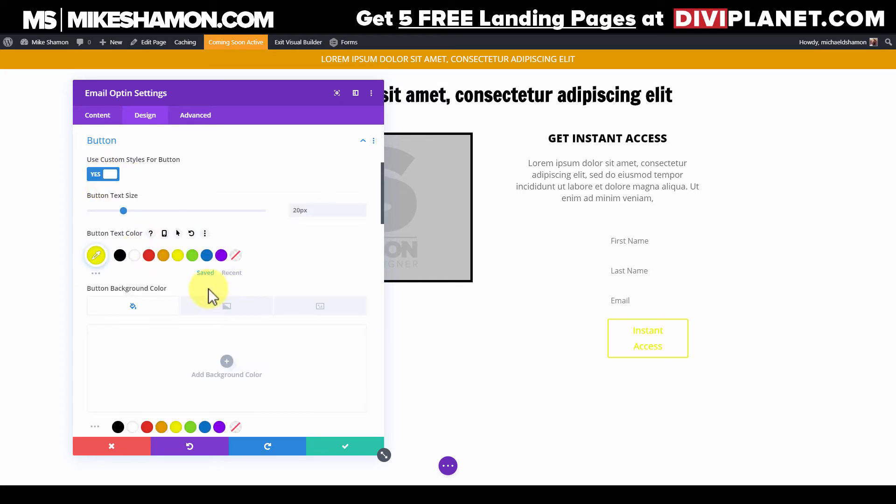
click(206, 256)
Step: Give the opt-in button a yellow #edf000 background color
scroll(158, 334, down, 1)
scroll(158, 333, down, 1)
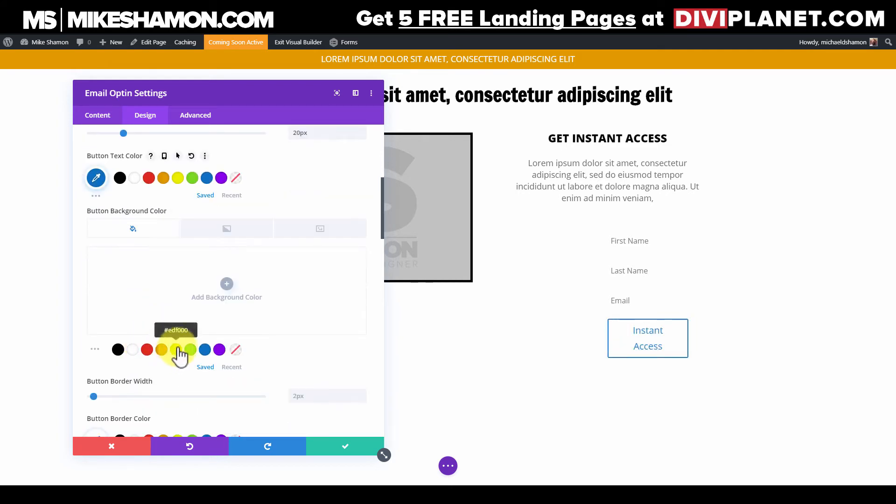
click(176, 349)
Step: Set the opt-in button's border width and border radius to 0px
scroll(173, 329, down, 4)
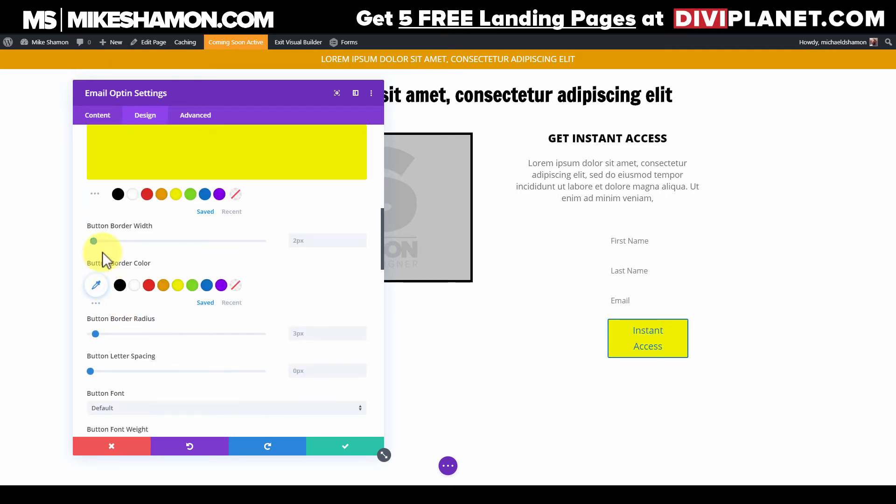
drag(85, 241, 86, 242)
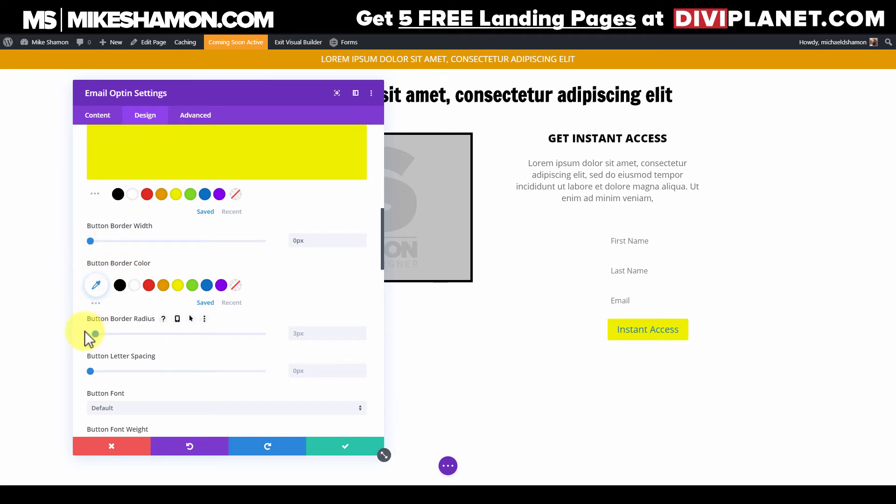
scroll(117, 317, down, 4)
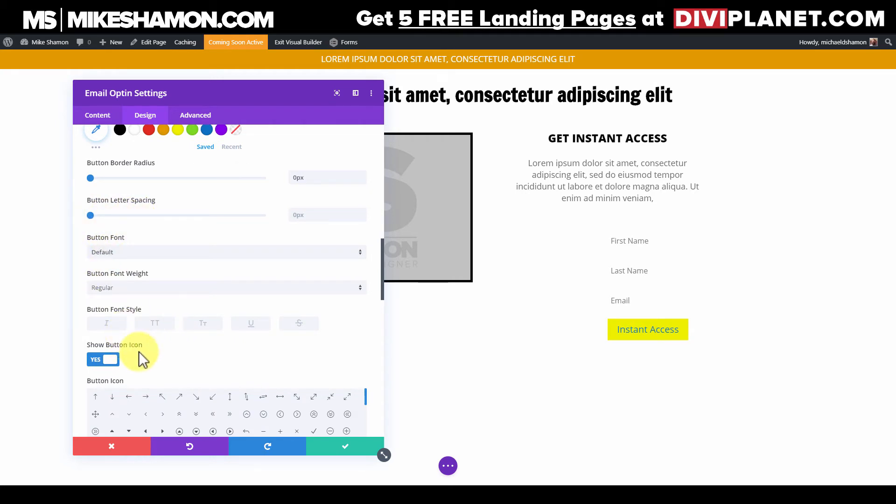
Step: Style the opt-in button's text as uppercase Open Sans in Ultra Bold weight
click(150, 327)
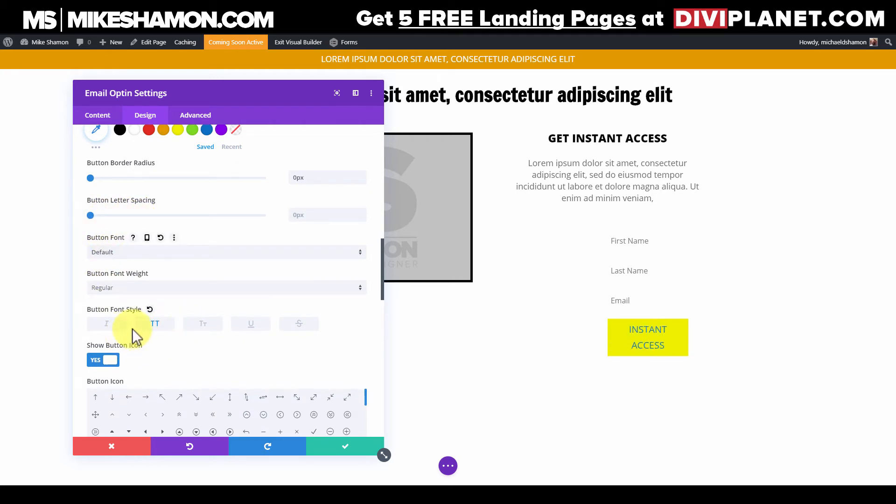
click(166, 288)
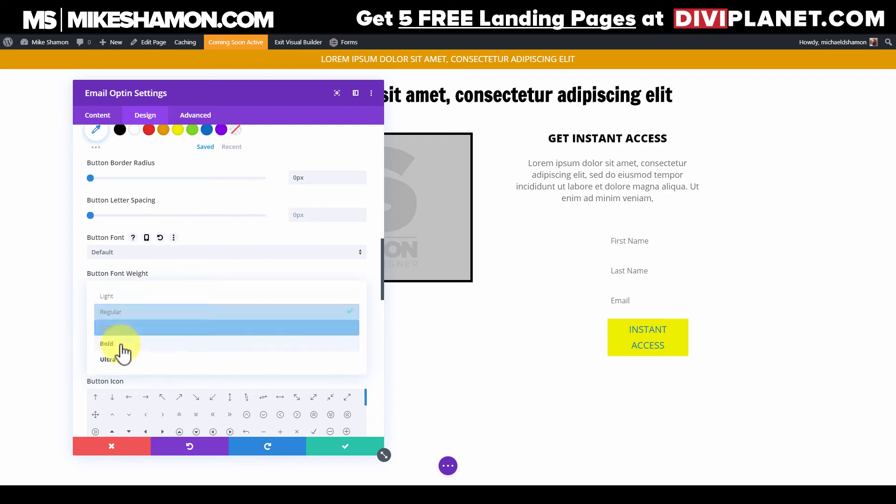
click(121, 359)
click(173, 254)
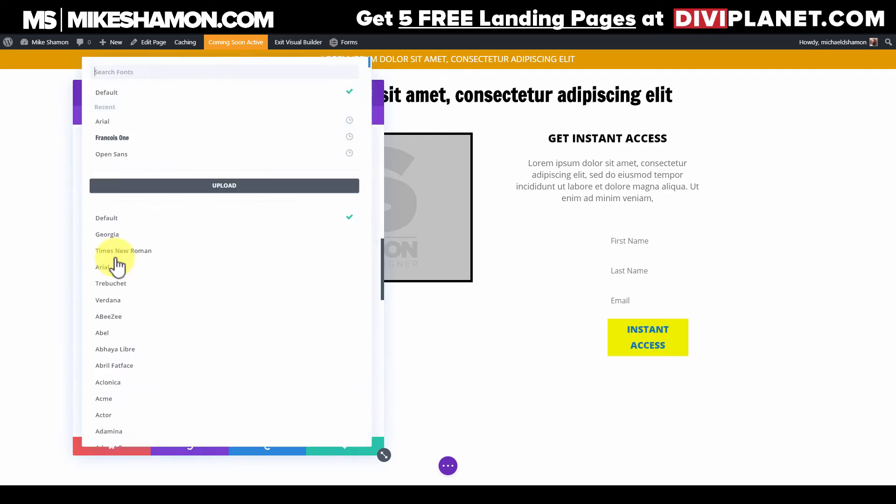
click(131, 163)
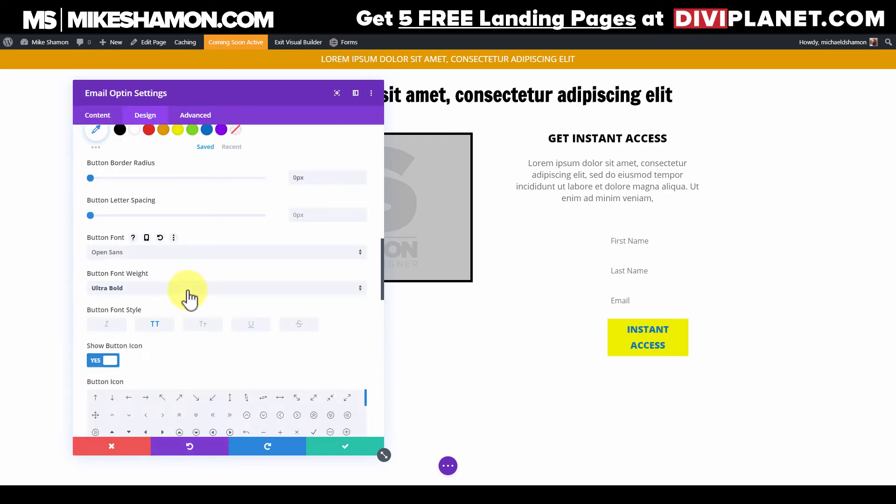
Step: Try the Bold weight on the opt-in button's text and return it to Ultra Bold
click(123, 290)
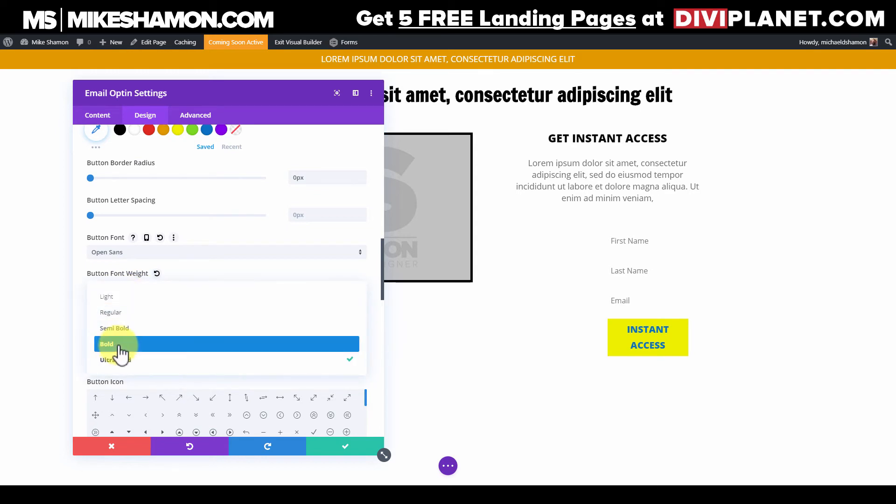
click(119, 344)
scroll(276, 305, down, 2)
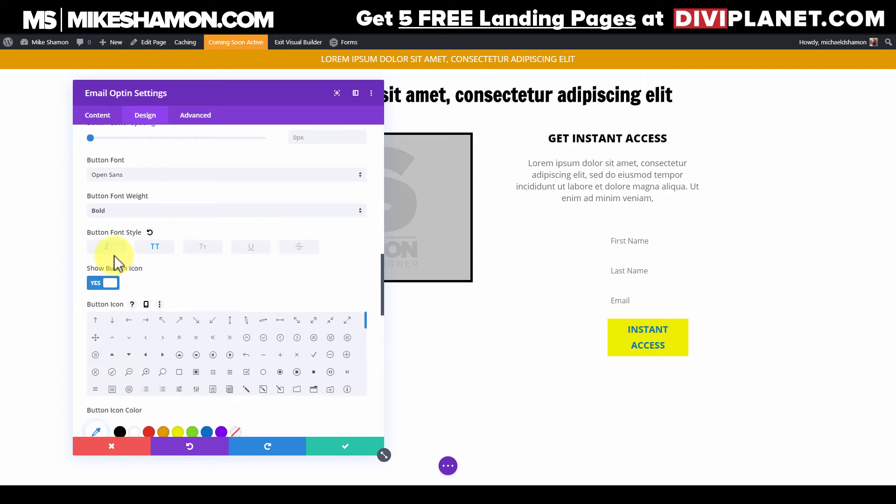
click(135, 216)
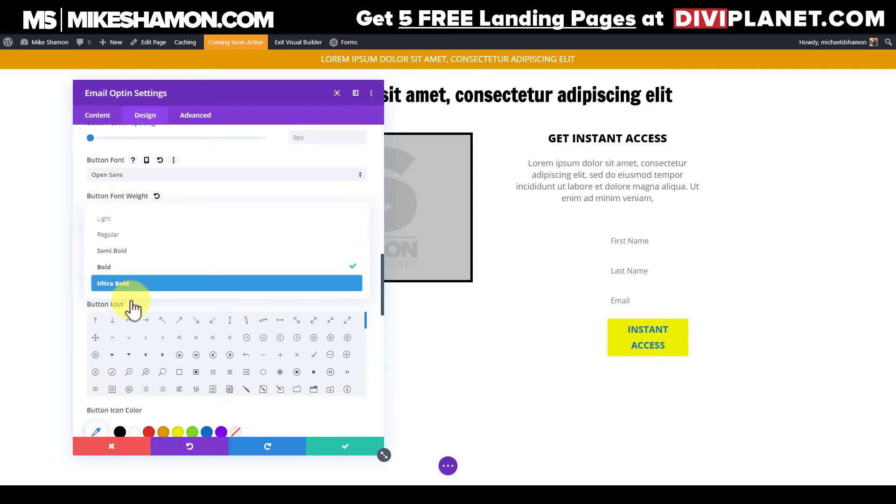
click(117, 288)
Step: Add a linear gradient to the opt-in button's background, running from orange #e09900 to yellow #edf000
scroll(187, 303, up, 6)
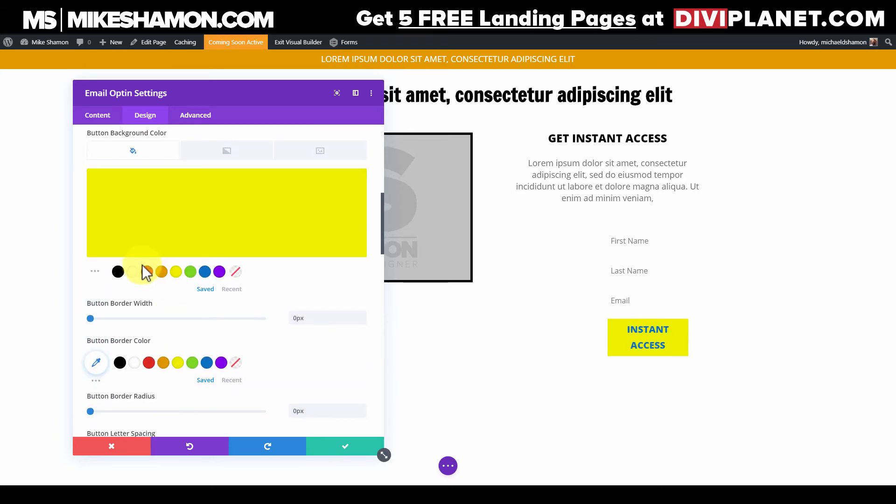
click(225, 228)
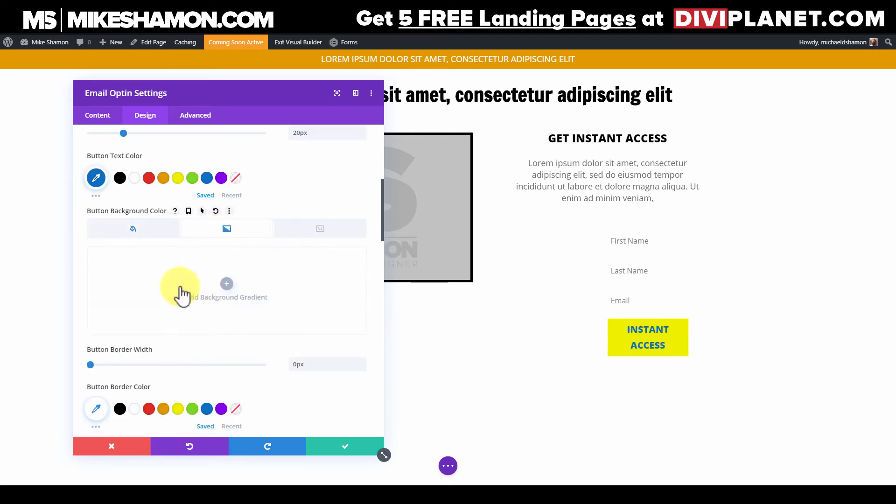
click(190, 302)
click(162, 350)
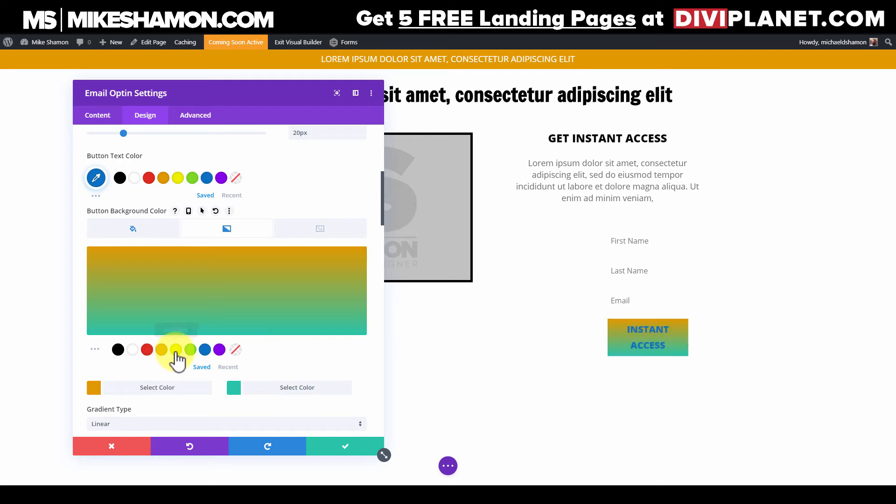
click(234, 389)
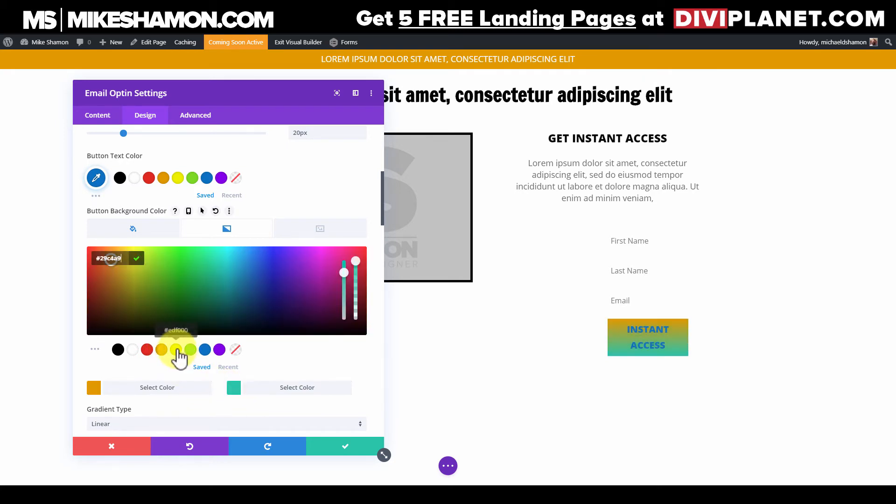
click(176, 350)
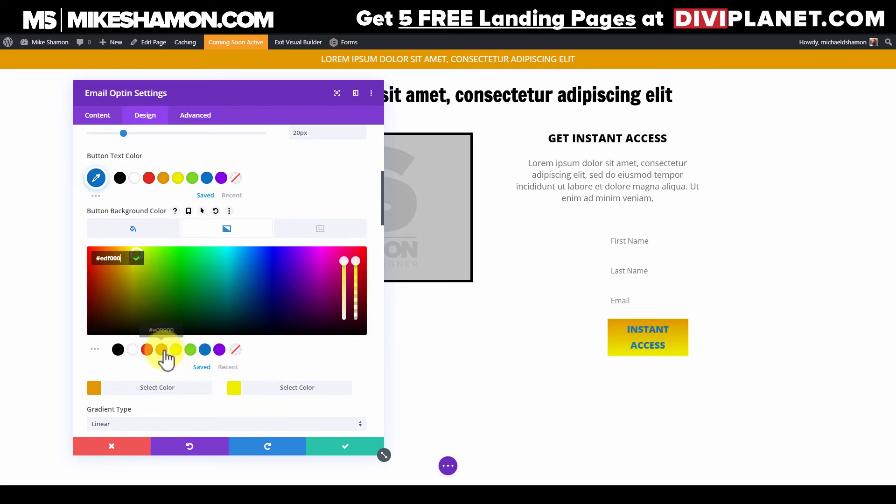
Step: Try reversing the button gradient to run from yellow to orange, and restore the orange-to-yellow order
click(161, 350)
click(94, 390)
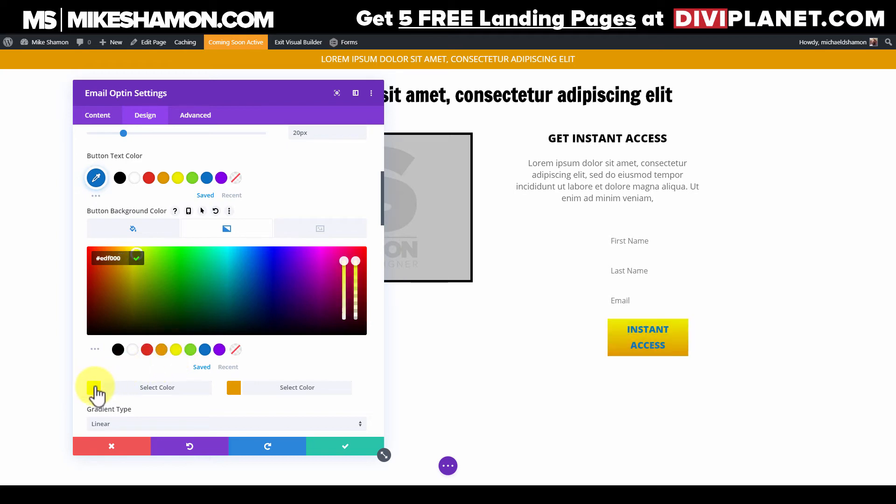
click(176, 349)
click(233, 388)
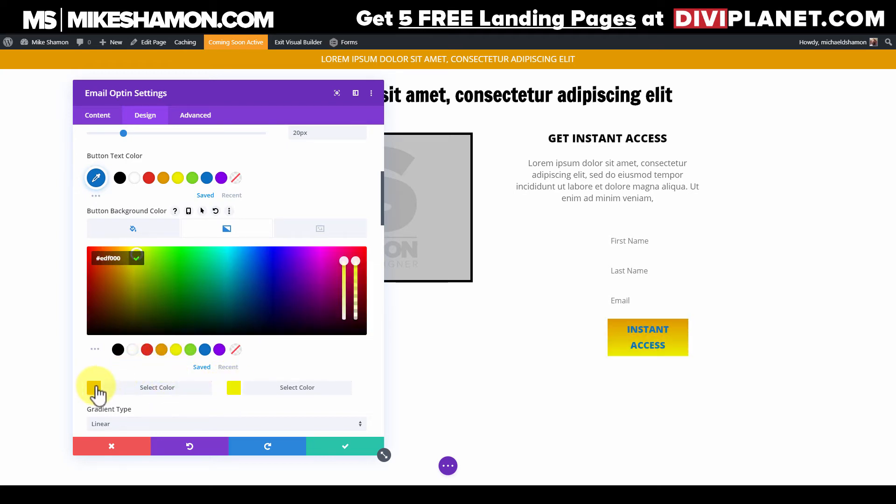
Step: Compare yellow and orange as the button gradient's first color, ending on yellow #edf000
click(94, 389)
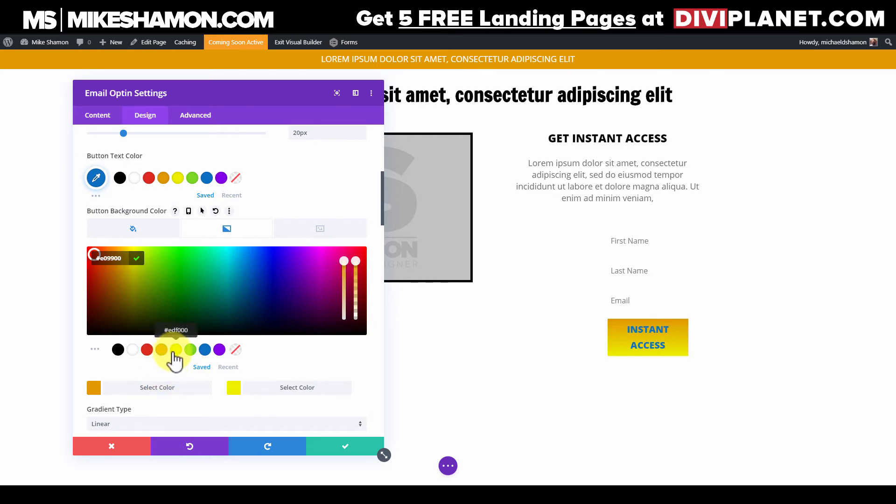
click(175, 351)
click(162, 351)
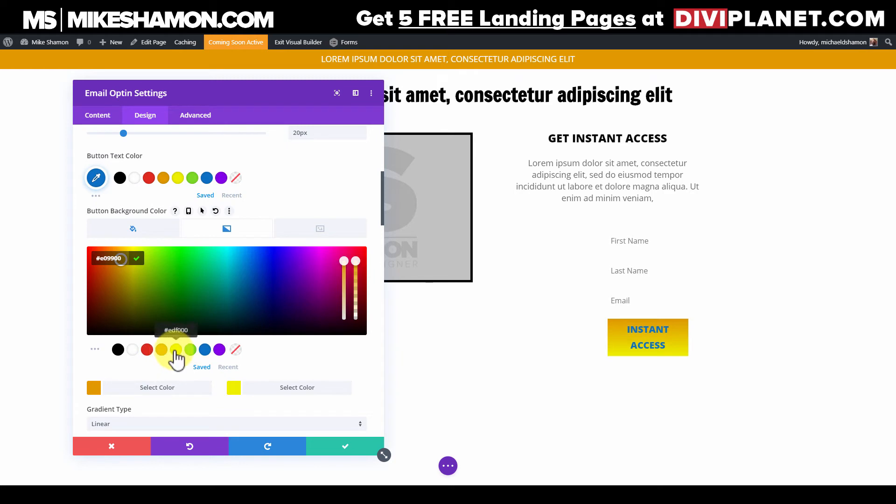
click(176, 351)
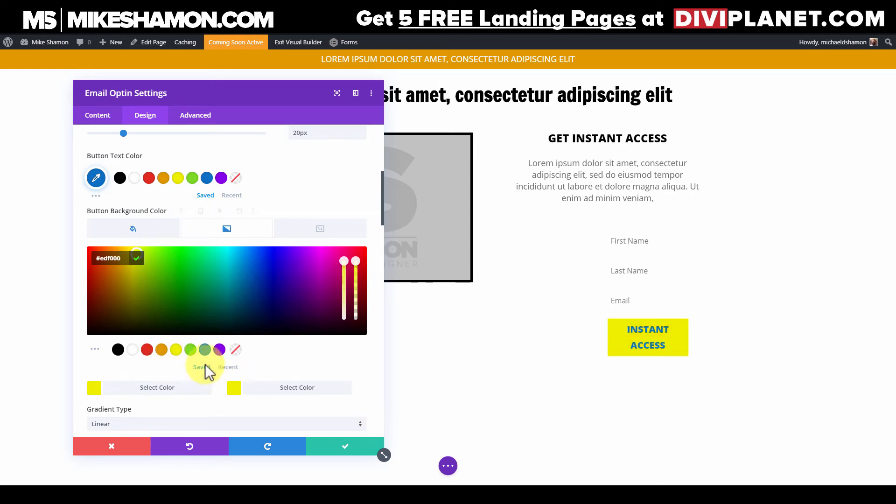
Step: Set the opt-in button's border width to 2px and save the module's settings
scroll(219, 364, down, 1)
scroll(233, 360, down, 1)
scroll(140, 343, down, 4)
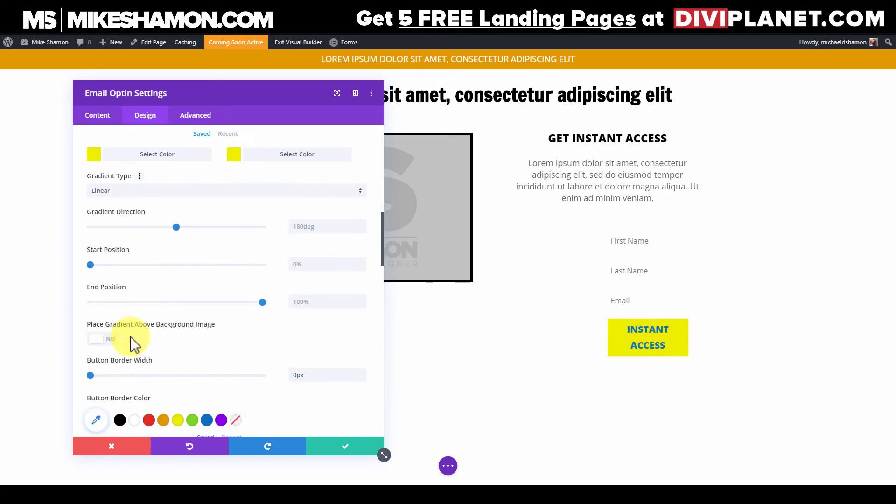
scroll(127, 350, down, 3)
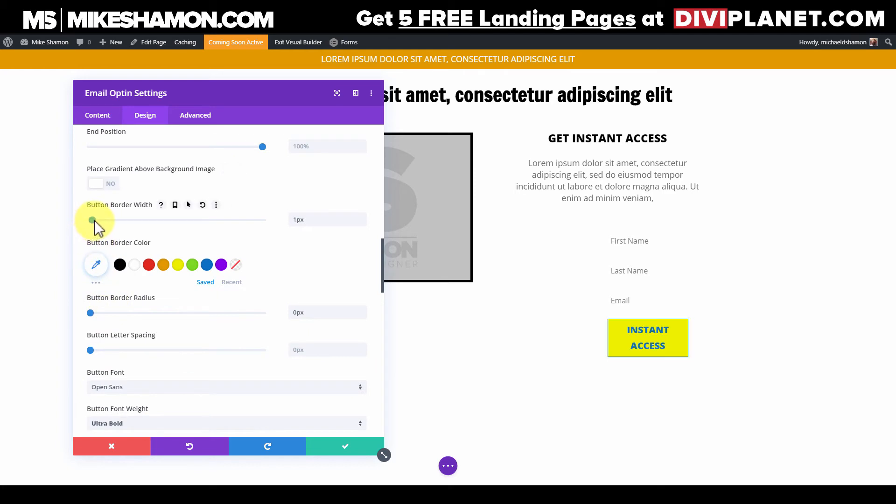
drag(95, 222, 93, 219)
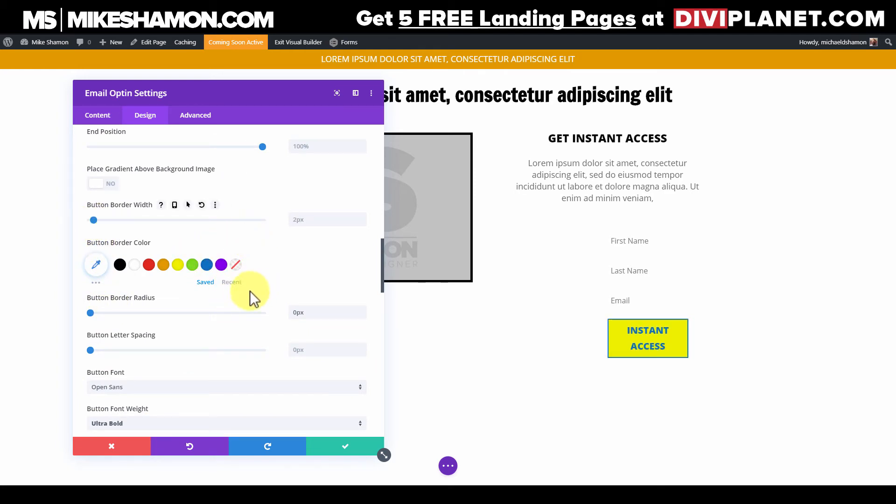
scroll(200, 326, up, 9)
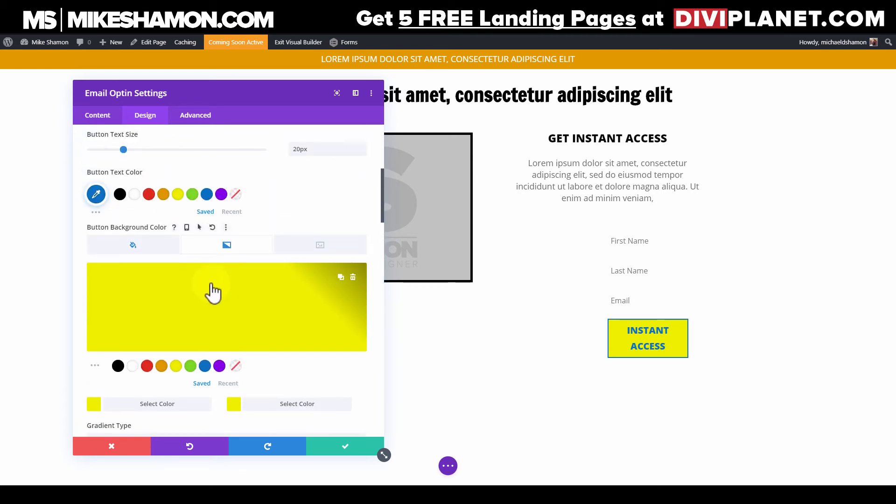
scroll(213, 293, up, 5)
click(174, 296)
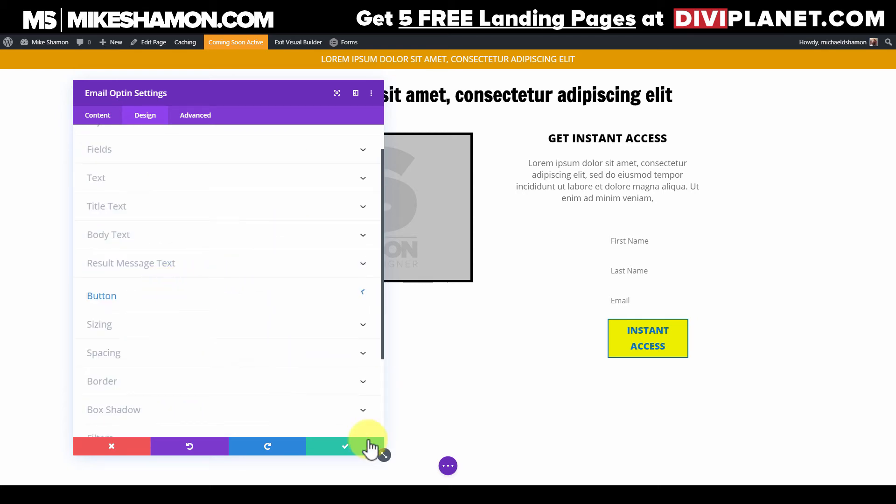
click(343, 447)
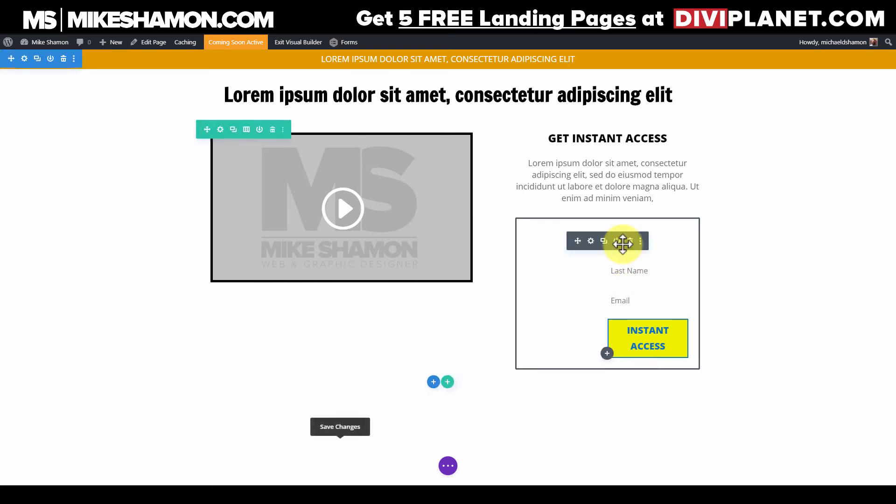
Step: Reopen the email opt-in module's design settings and check the available body and form layout options
click(612, 240)
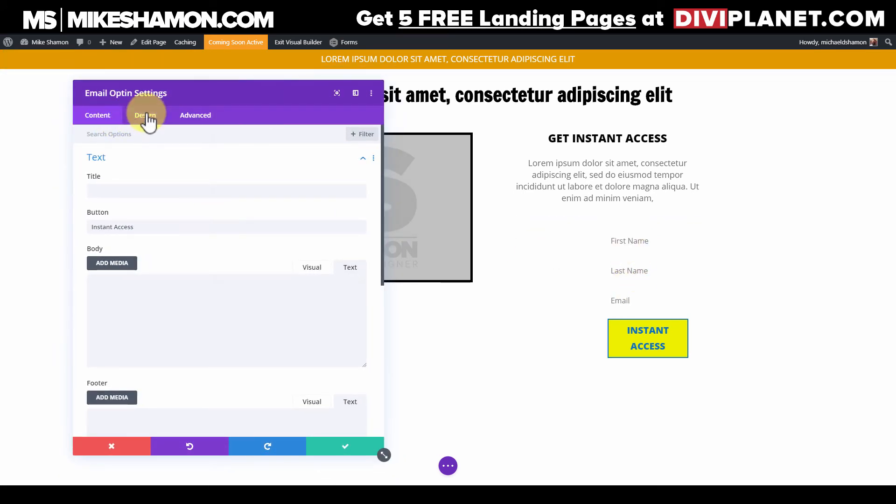
click(146, 117)
click(112, 158)
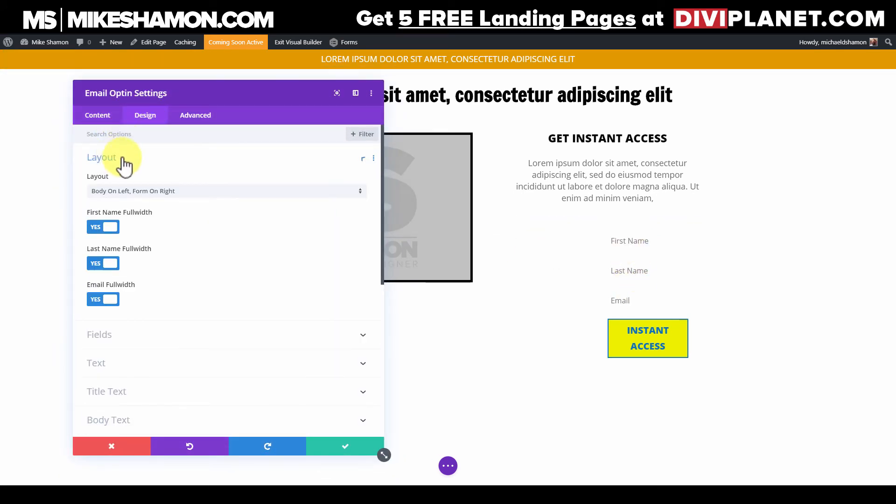
click(161, 197)
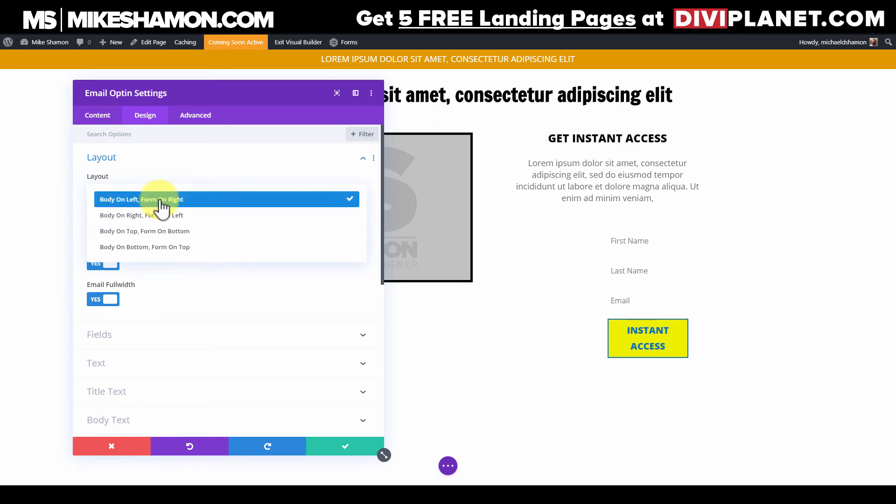
click(142, 120)
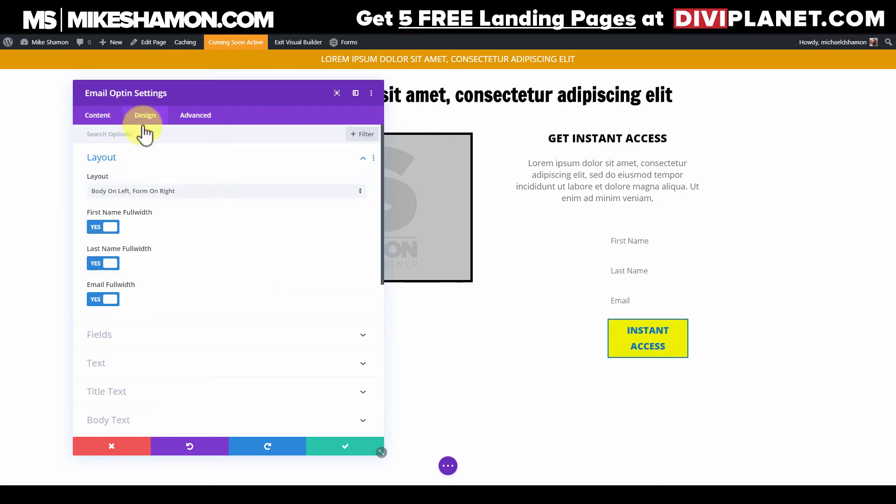
click(136, 162)
Step: Give the opt-in form's input fields a 1px border on all sides
click(126, 197)
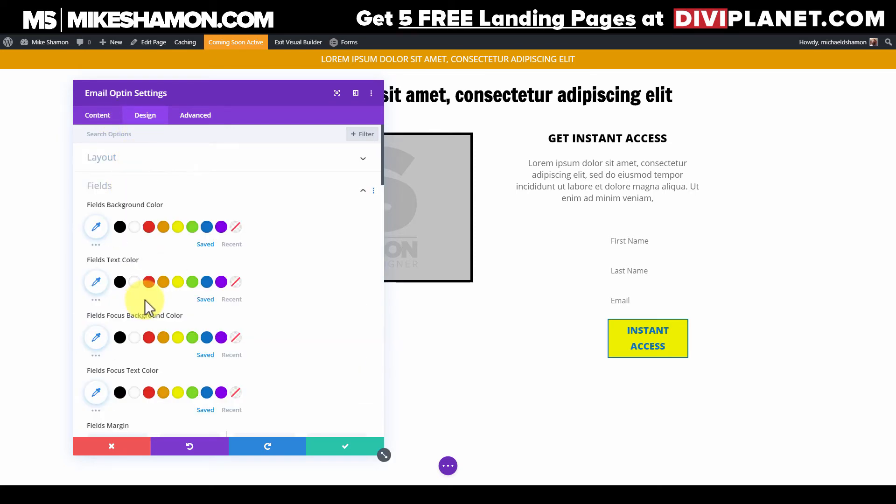
scroll(206, 321, down, 5)
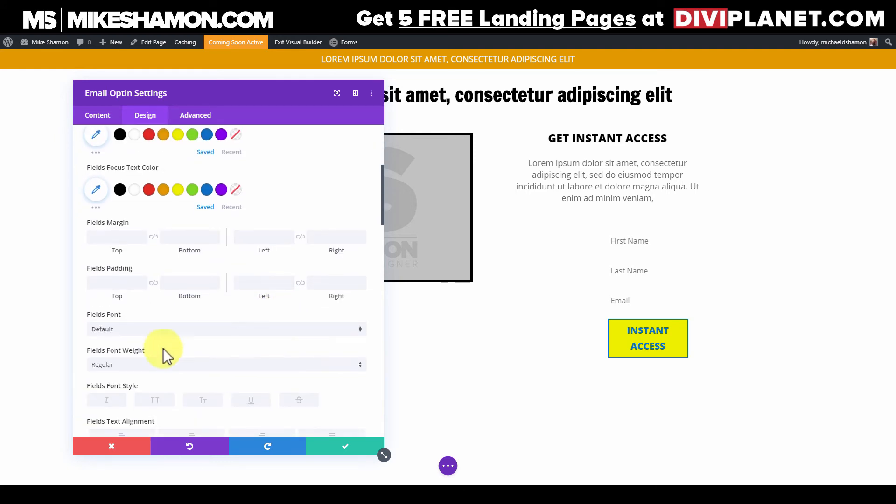
scroll(126, 333, down, 5)
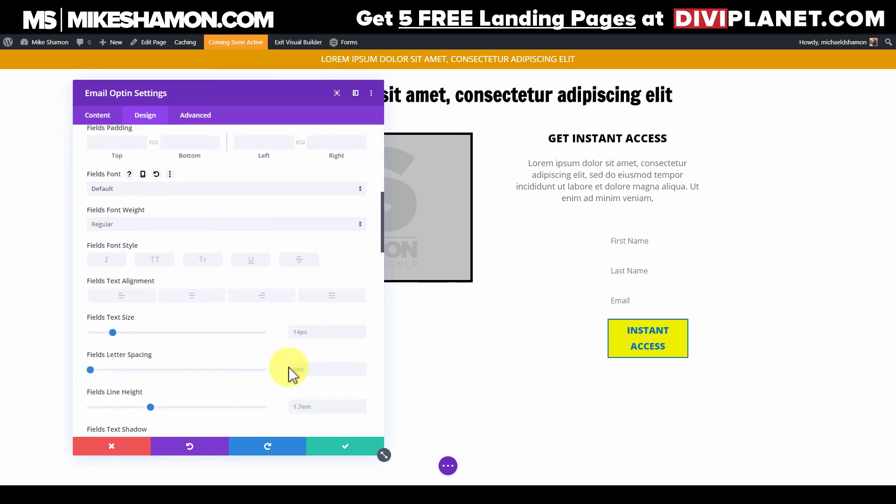
scroll(287, 343, down, 5)
scroll(293, 335, up, 3)
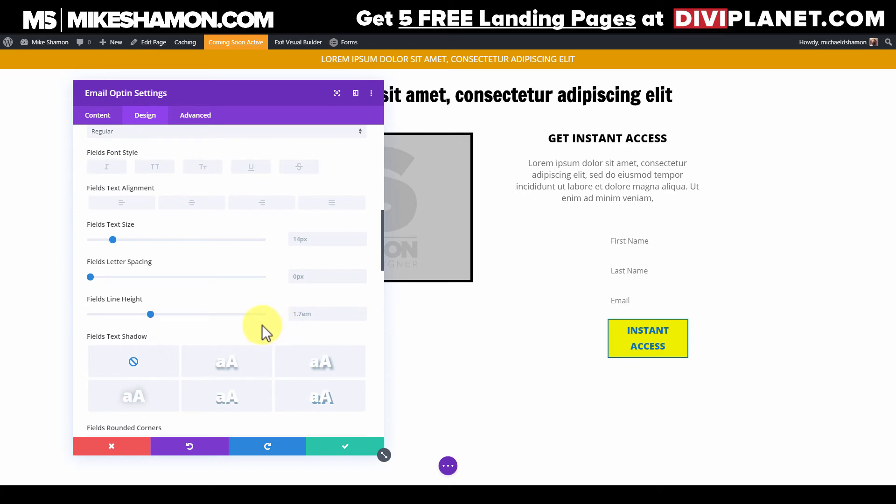
scroll(262, 330, down, 7)
scroll(264, 332, down, 5)
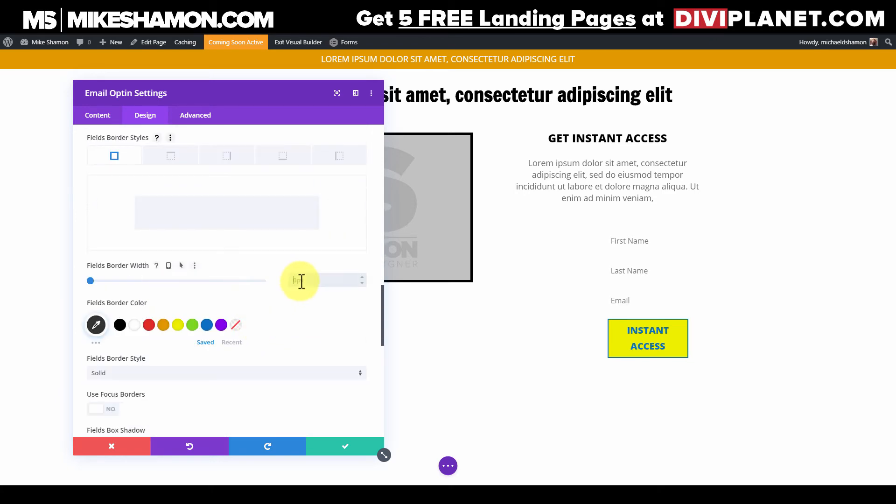
click(363, 277)
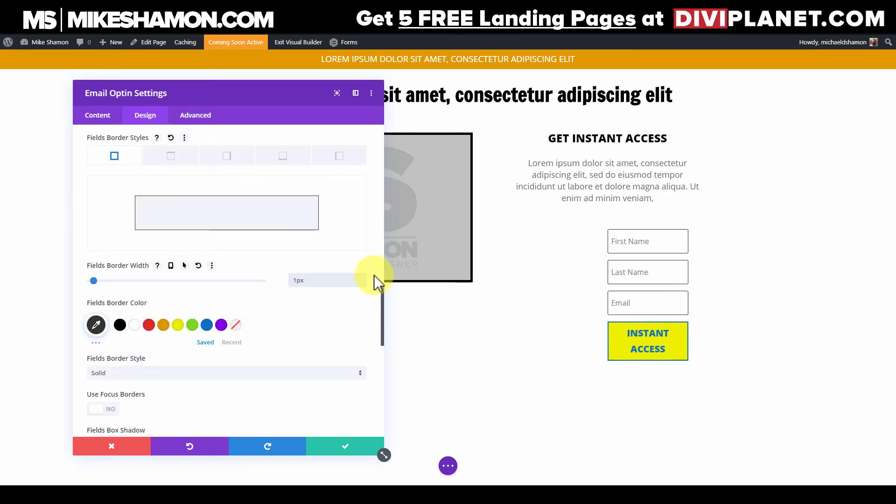
scroll(286, 206, up, 10)
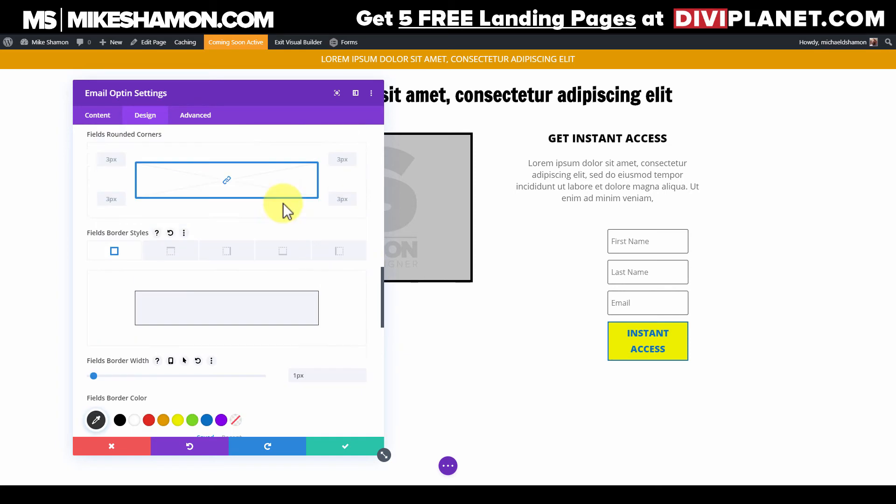
Step: Hide the First Name and Last Name fields in the opt-in form
click(97, 115)
click(117, 216)
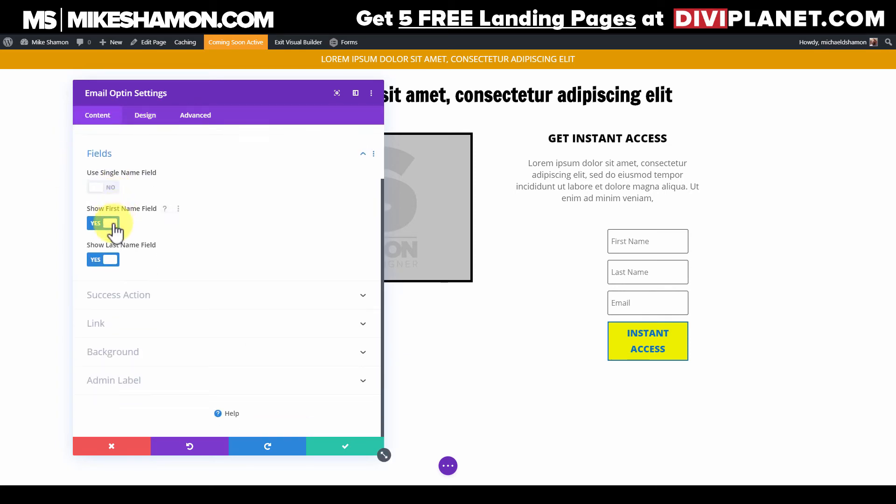
click(112, 224)
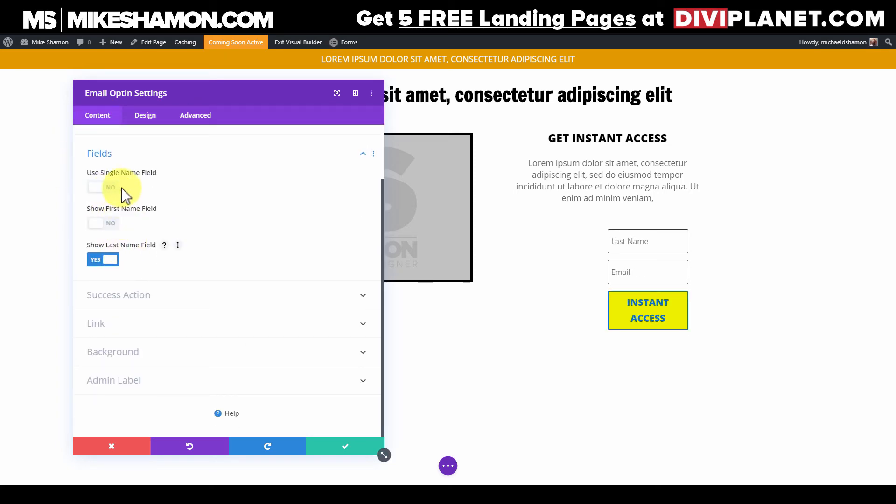
click(112, 260)
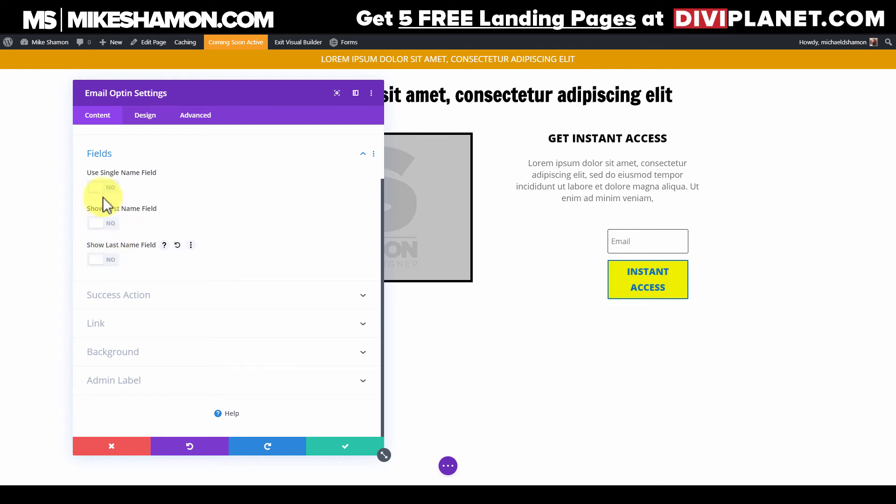
Step: Change the opt-in form's layout to Body On Top, Form On Bottom
click(148, 118)
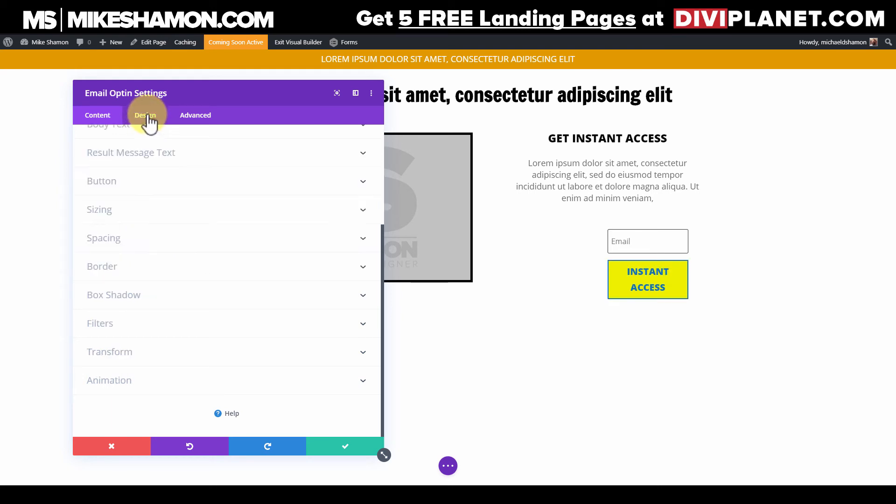
scroll(200, 180, up, 4)
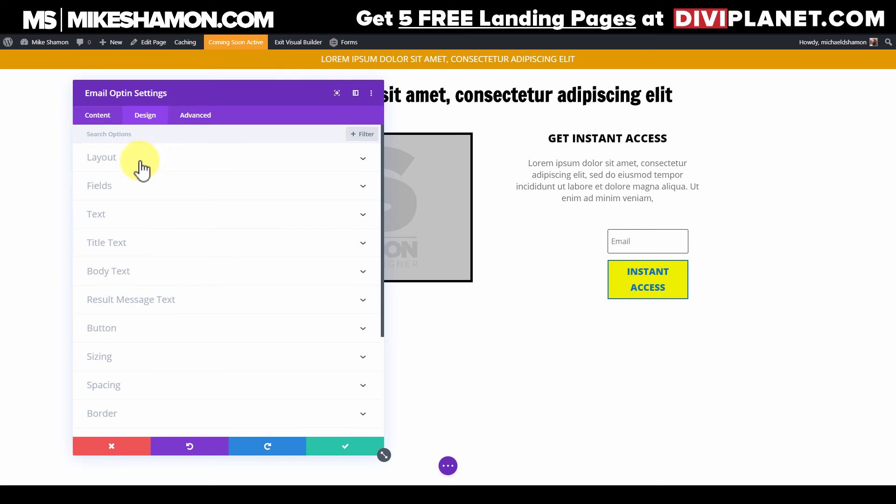
click(99, 114)
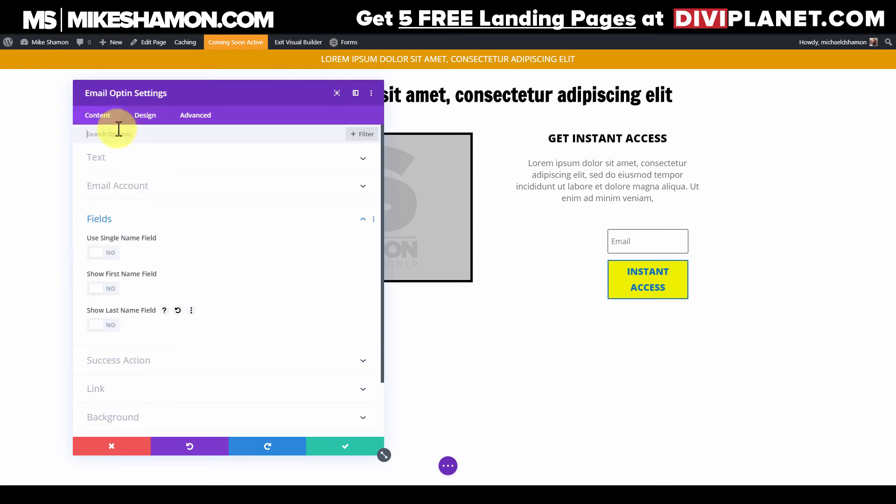
click(145, 115)
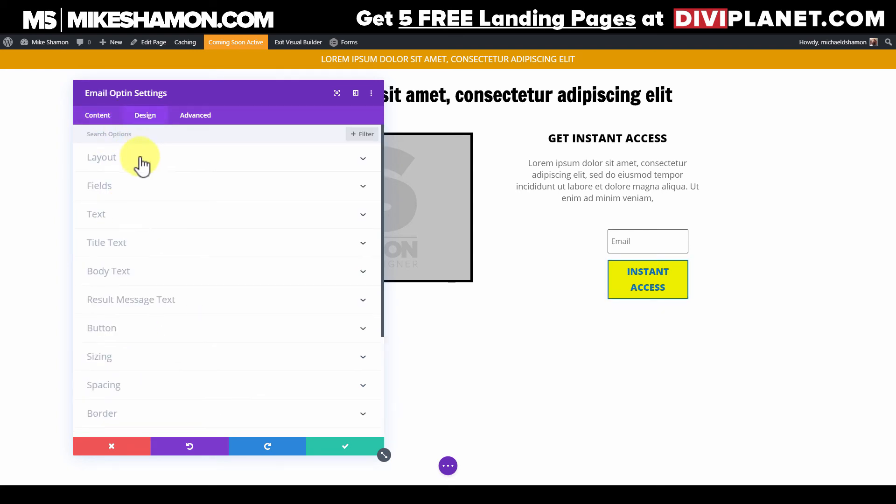
click(140, 159)
click(150, 191)
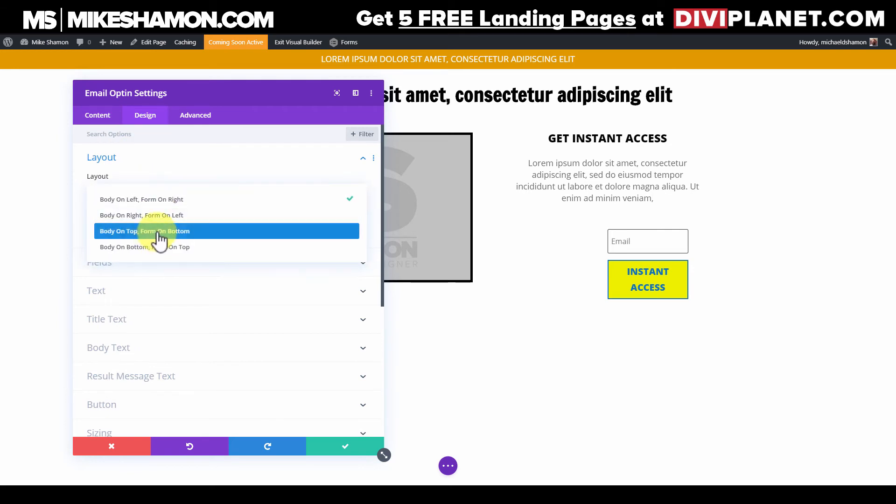
click(154, 230)
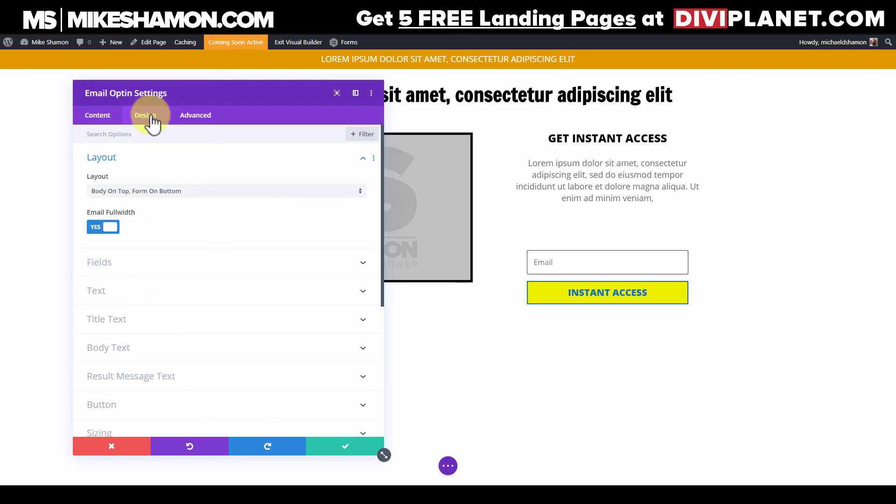
Step: Link the opt-in module's top and bottom padding and set both to 0px
scroll(140, 317, down, 3)
click(144, 316)
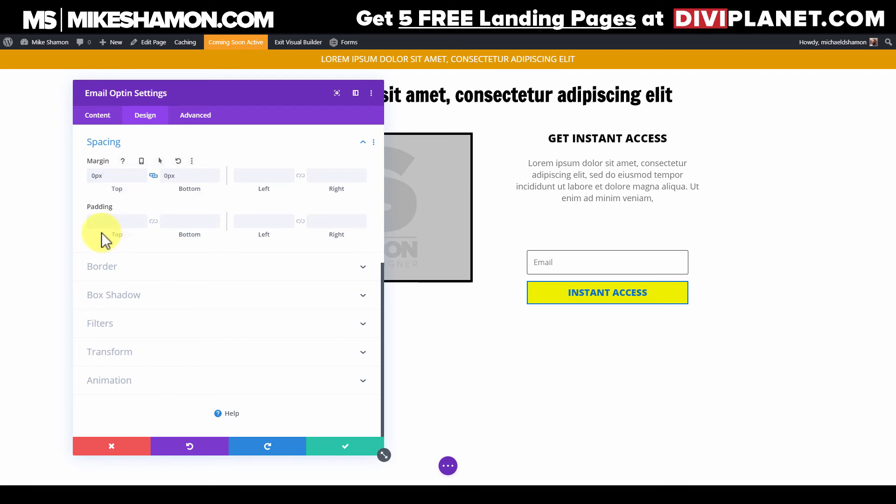
click(114, 239)
click(153, 221)
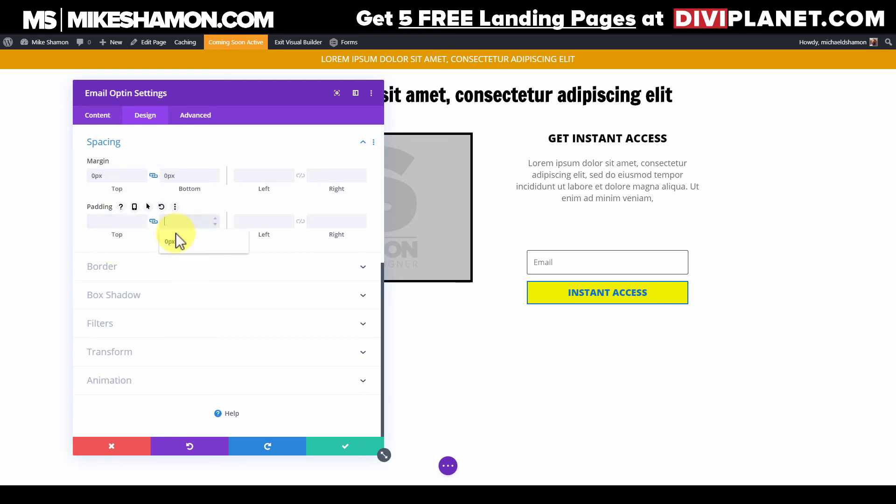
click(176, 236)
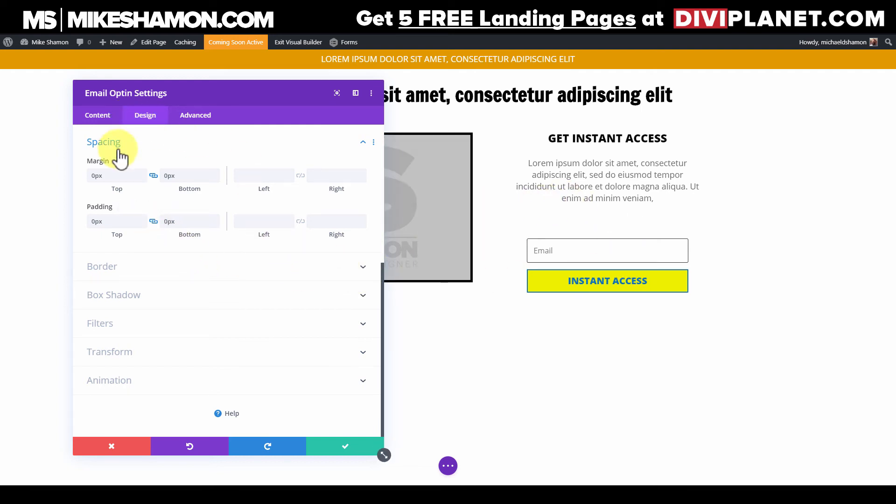
scroll(140, 240, up, 2)
scroll(140, 240, up, 3)
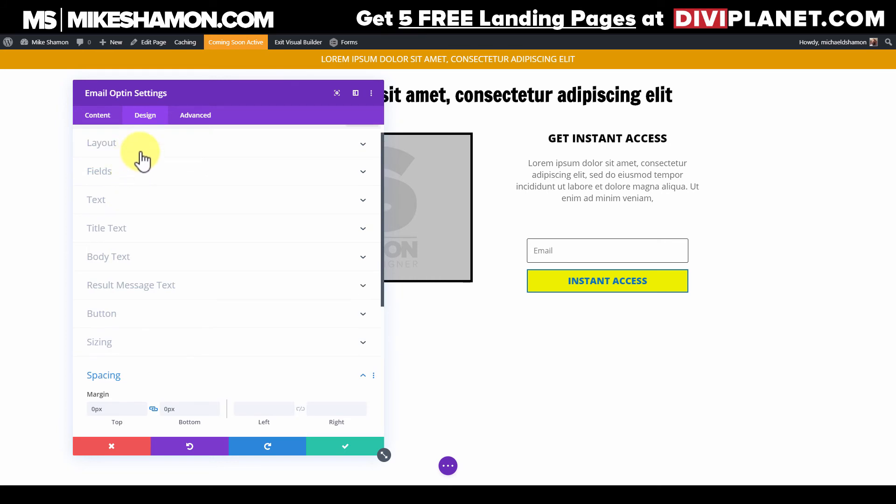
click(140, 154)
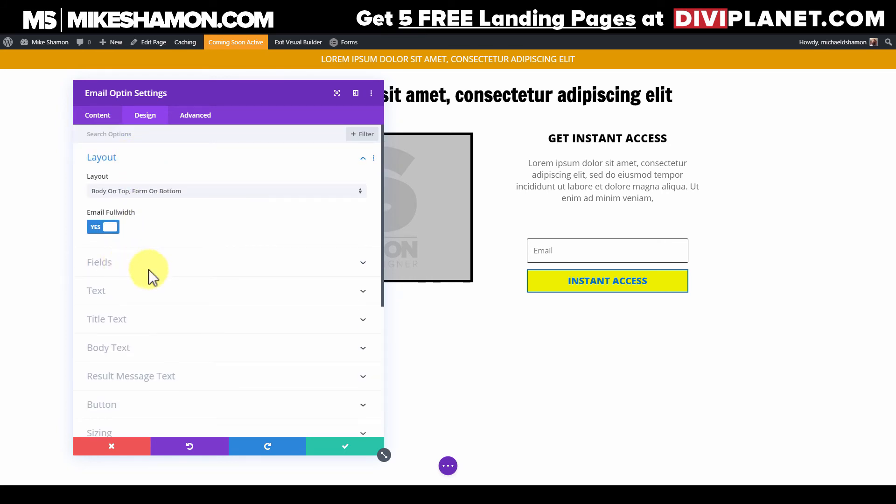
click(149, 266)
click(137, 157)
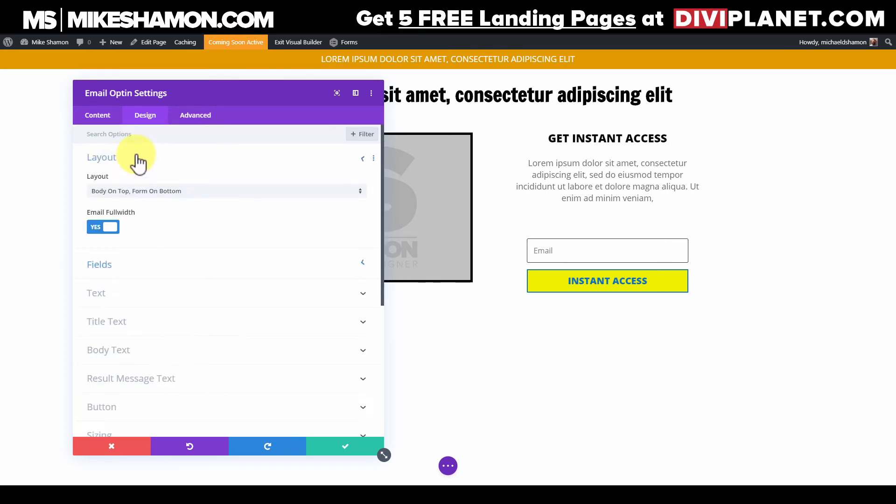
Step: Turn on the single name field for the opt-in form and save the module's settings
click(95, 115)
click(117, 216)
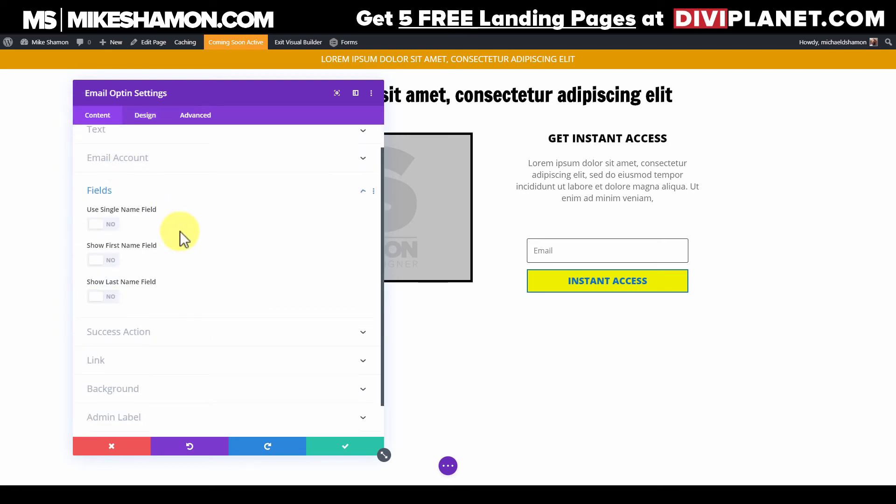
scroll(180, 231, down, 1)
click(112, 188)
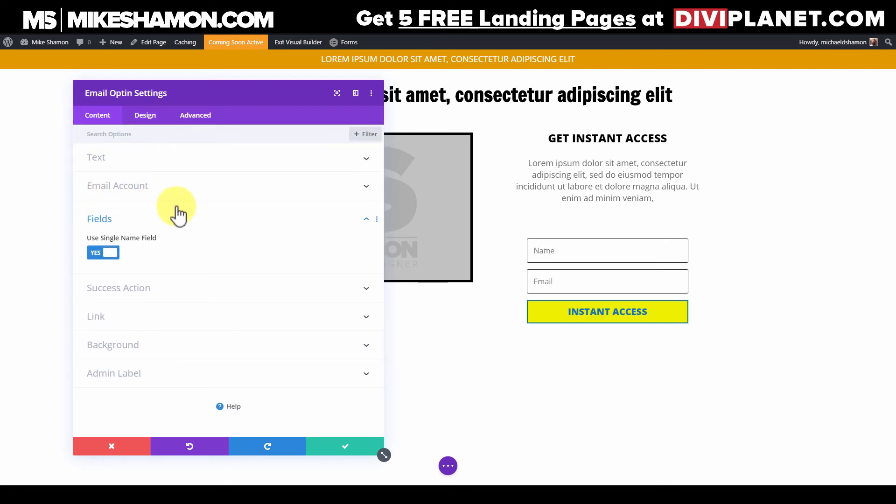
click(341, 448)
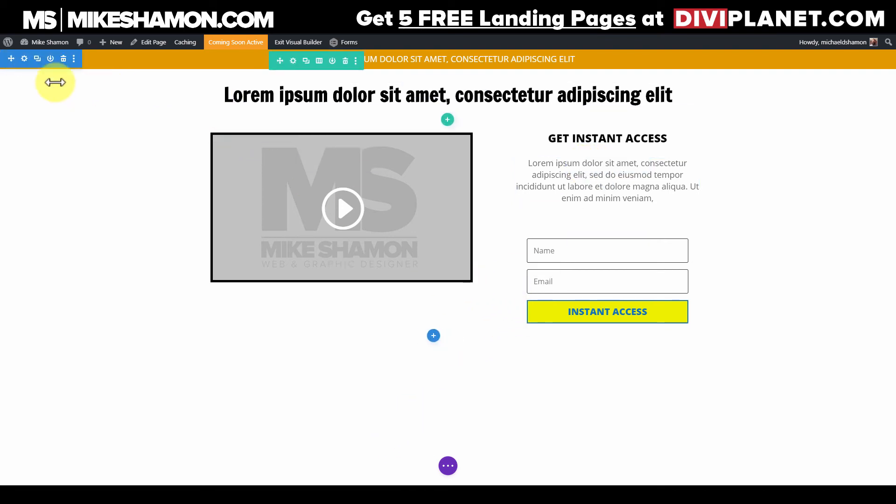
click(24, 58)
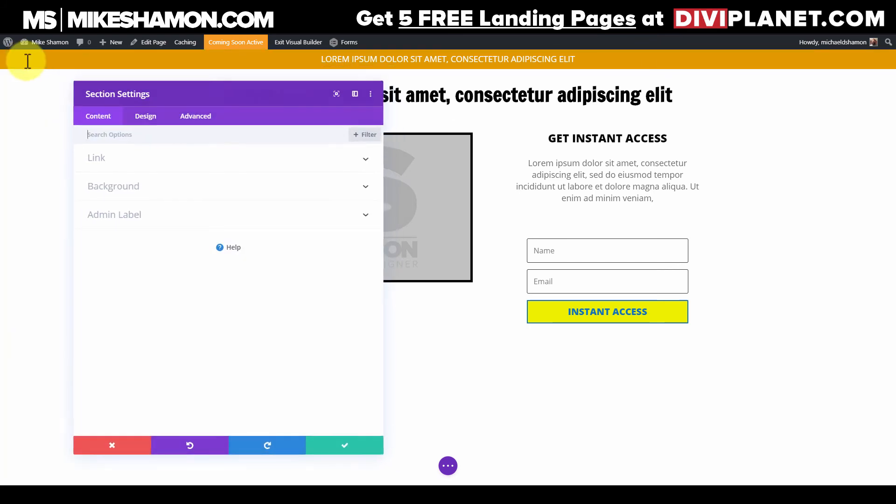
click(112, 449)
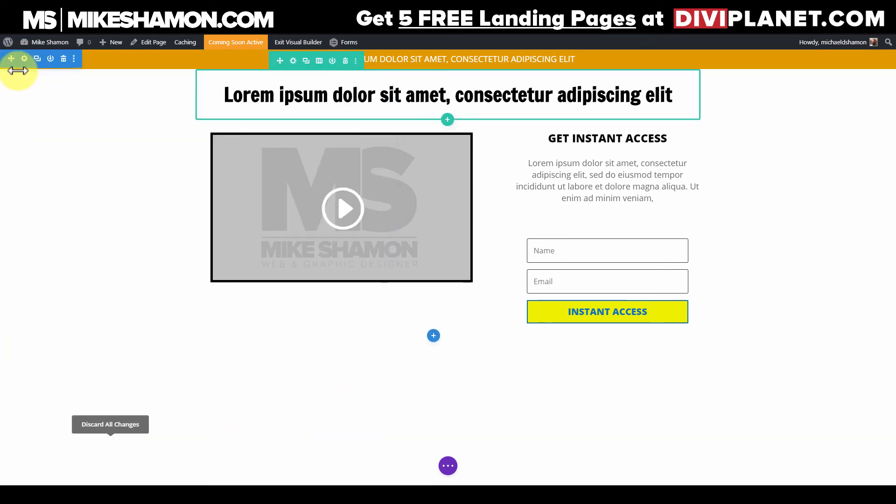
click(24, 59)
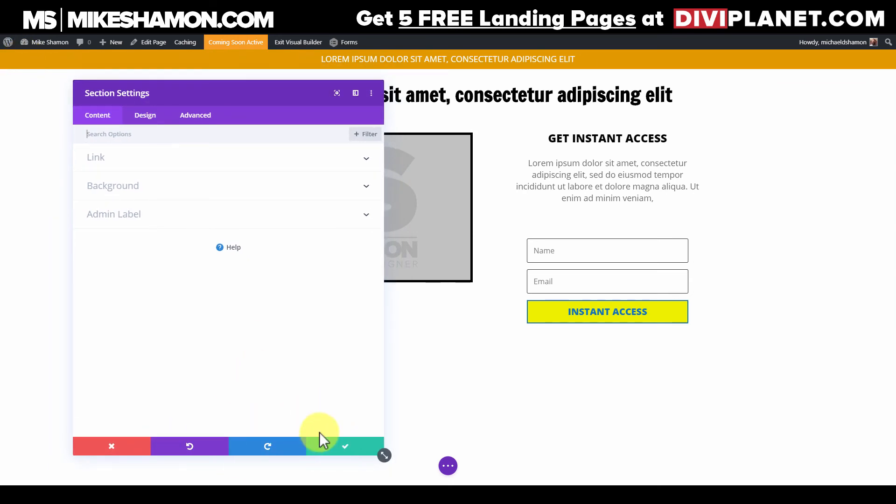
click(111, 446)
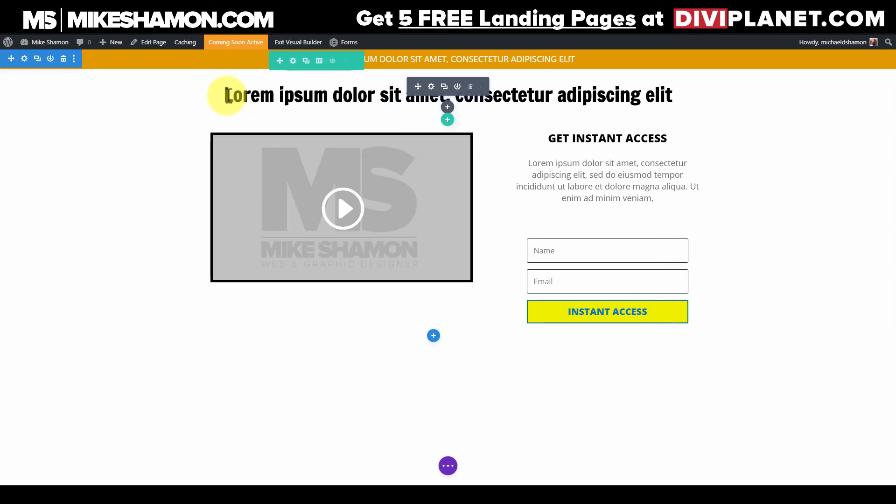
Step: Set the main section's background color to light gray #e5e5e5 and save the section's settings
click(24, 59)
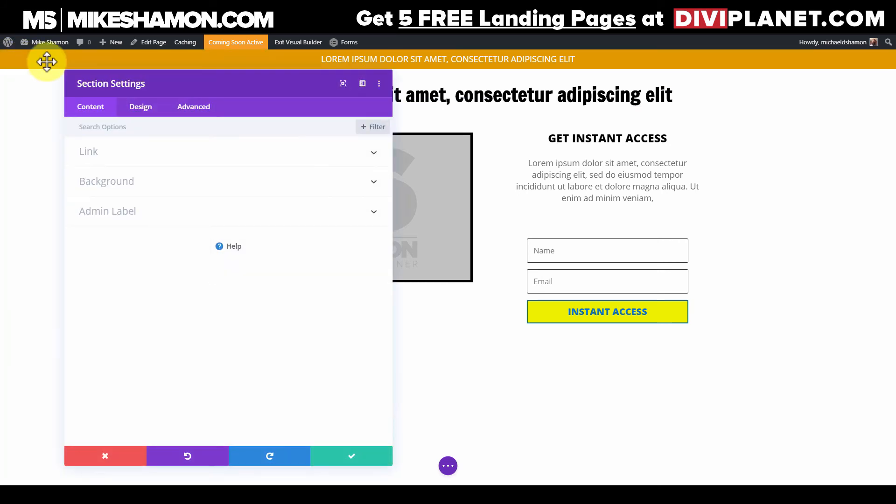
click(139, 187)
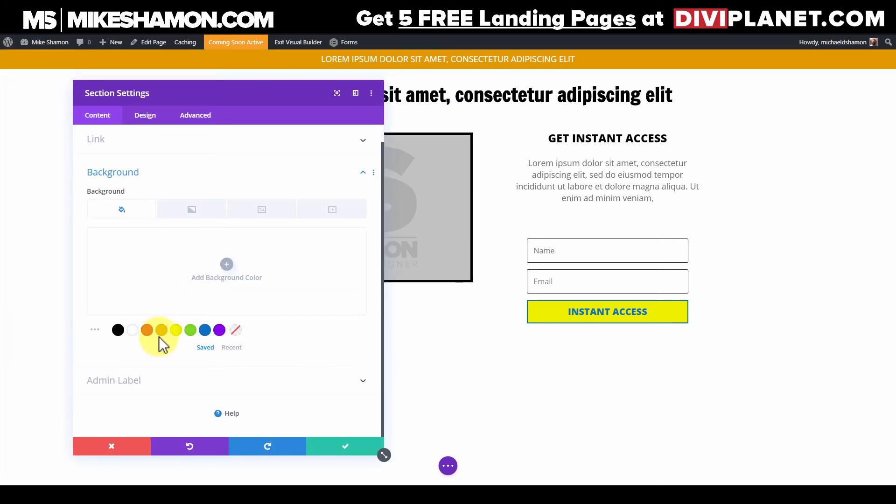
click(137, 328)
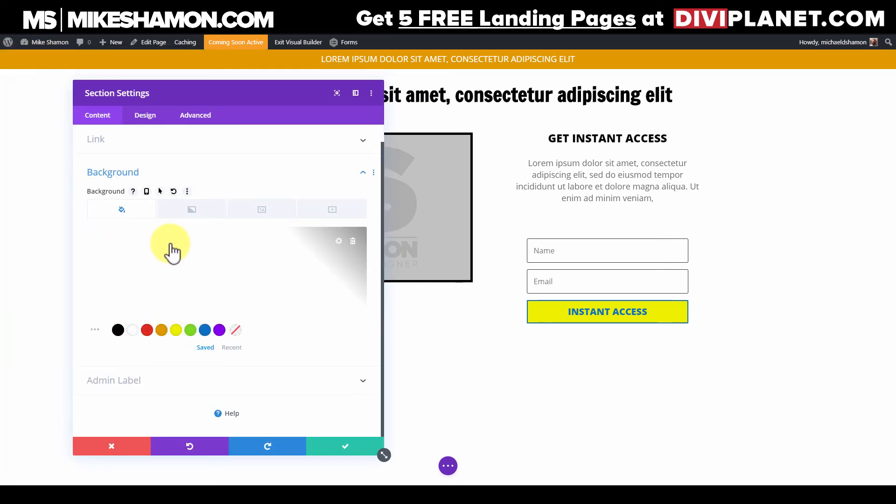
click(169, 249)
mouse_move(90, 233)
mouse_down()
mouse_move(89, 252)
mouse_move(88, 236)
mouse_up()
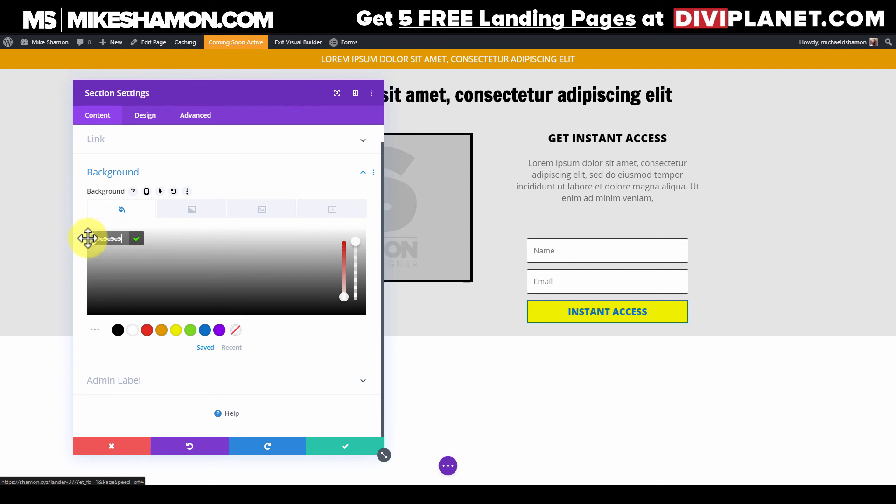
click(359, 448)
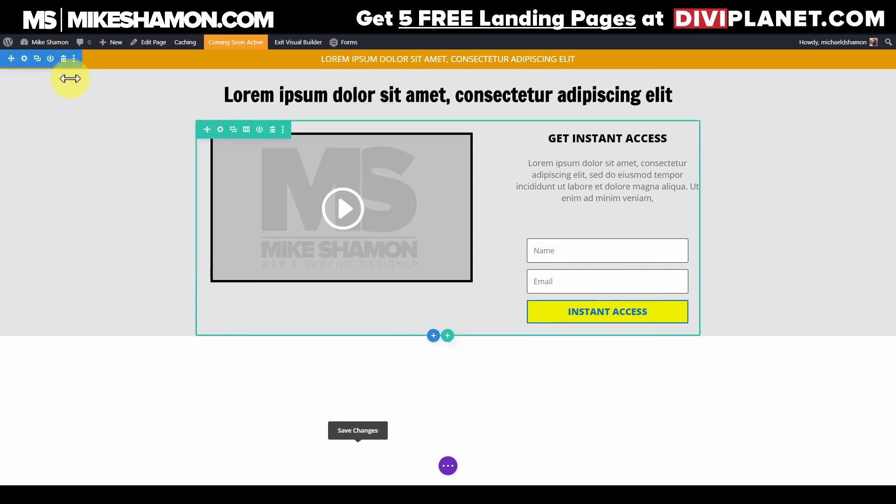
Step: Set both the height and the maximum height of the gray section to 1000px
click(23, 58)
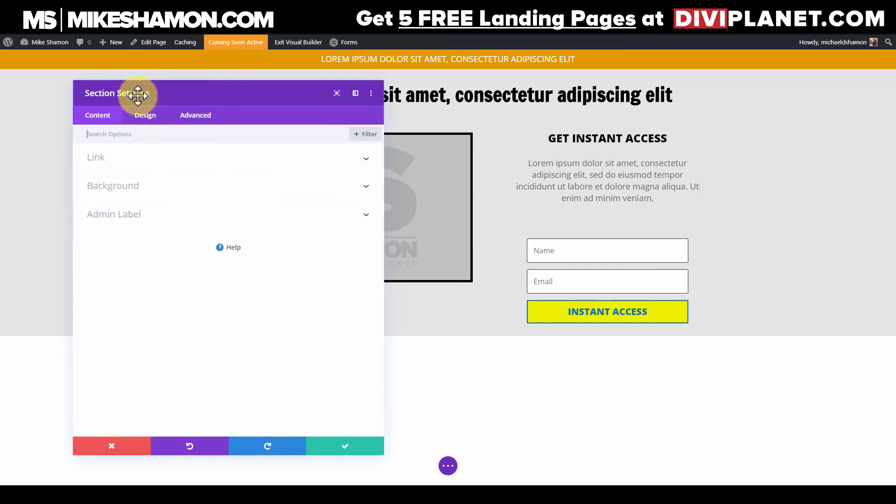
click(149, 118)
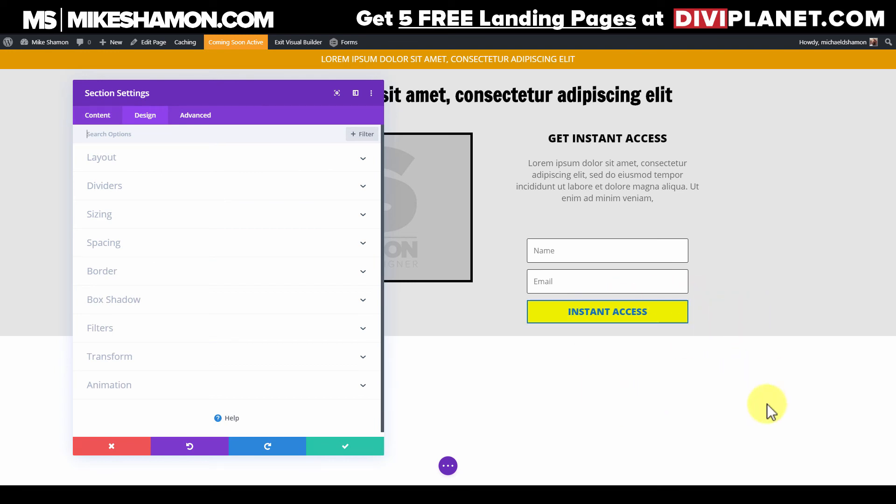
click(153, 220)
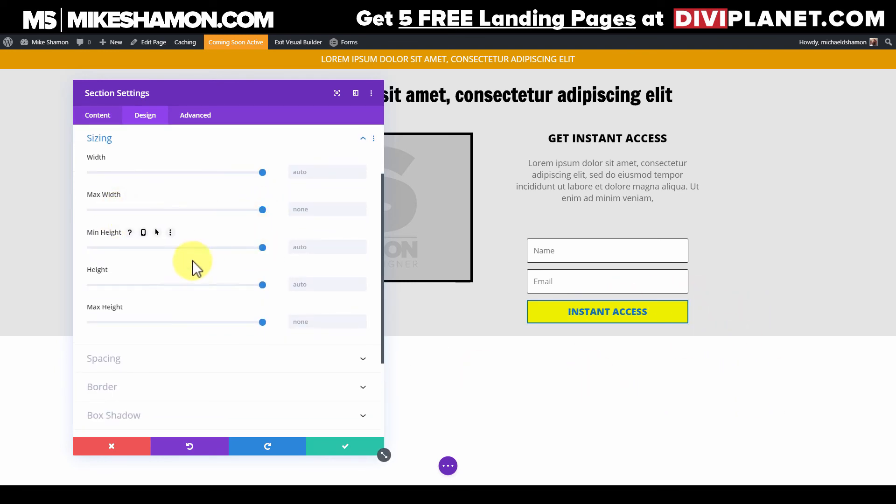
mouse_move(261, 286)
mouse_down()
mouse_move(245, 289)
mouse_move(266, 294)
mouse_up()
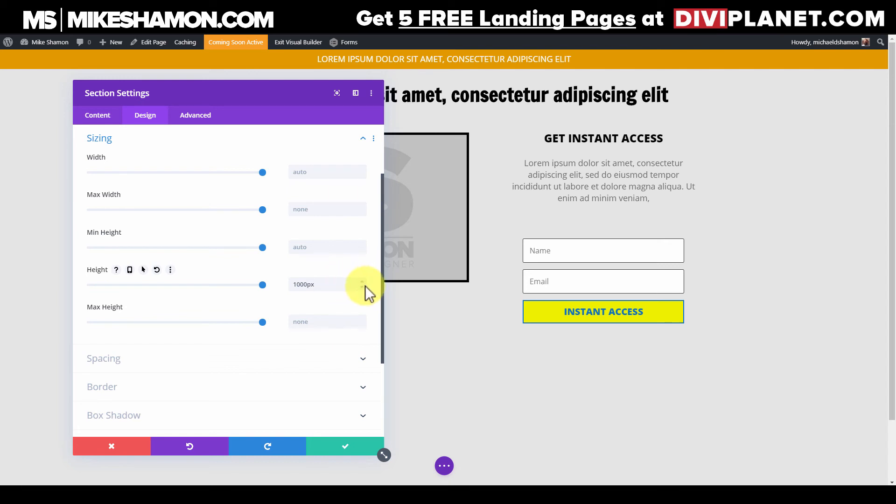
click(158, 270)
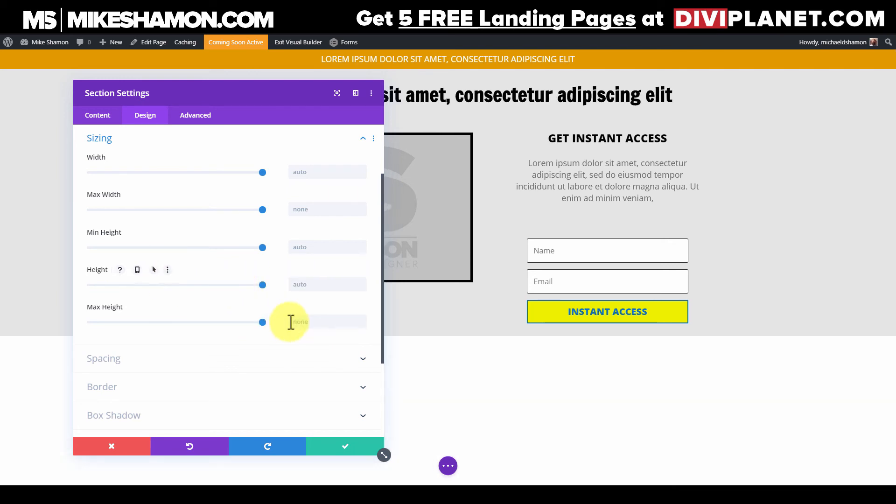
mouse_move(263, 322)
mouse_down()
mouse_move(252, 323)
mouse_move(264, 321)
mouse_up()
drag(226, 284, 277, 290)
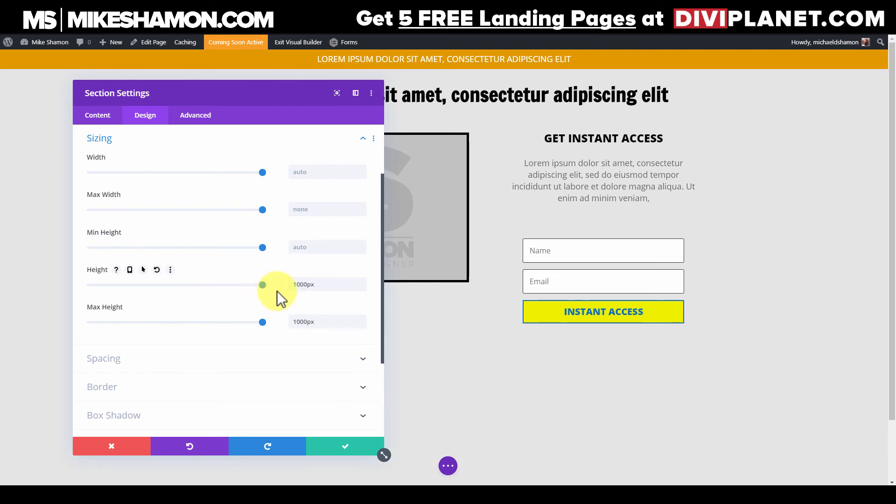
Step: Clear the gray section's maximum height, save its settings and check the section down to its lower edge
drag(317, 321, 364, 322)
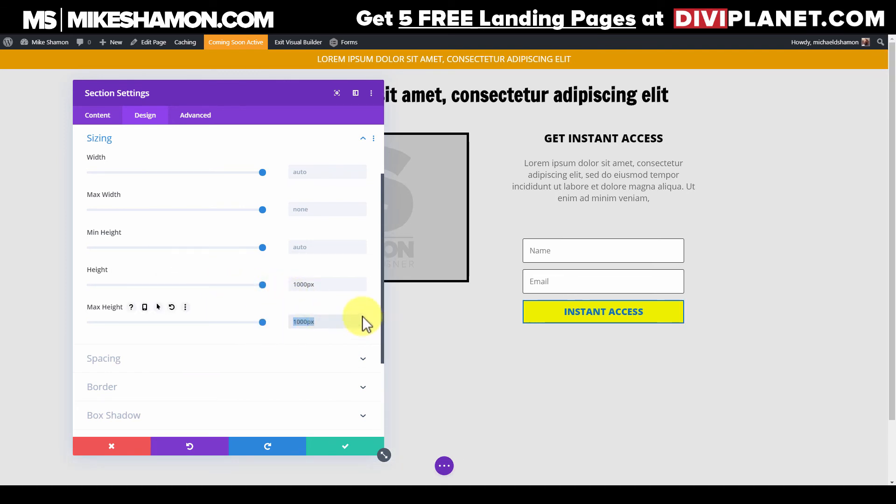
key(BackSpace)
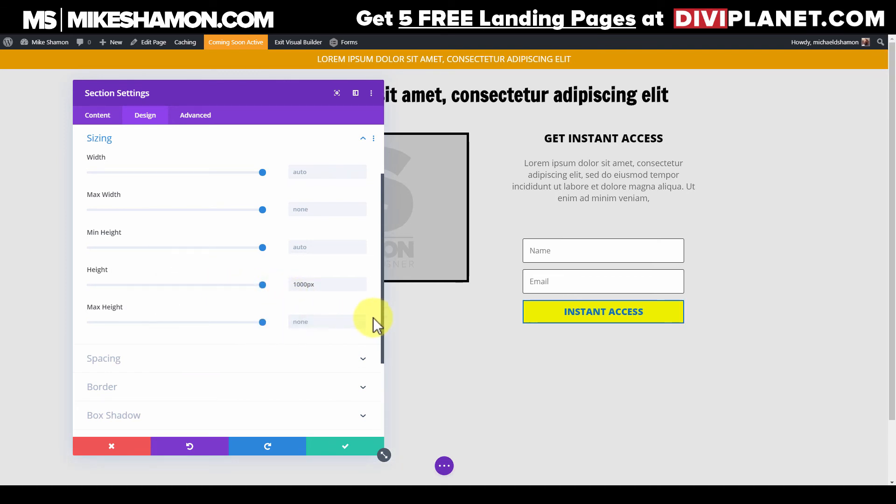
click(367, 444)
scroll(480, 332, down, 2)
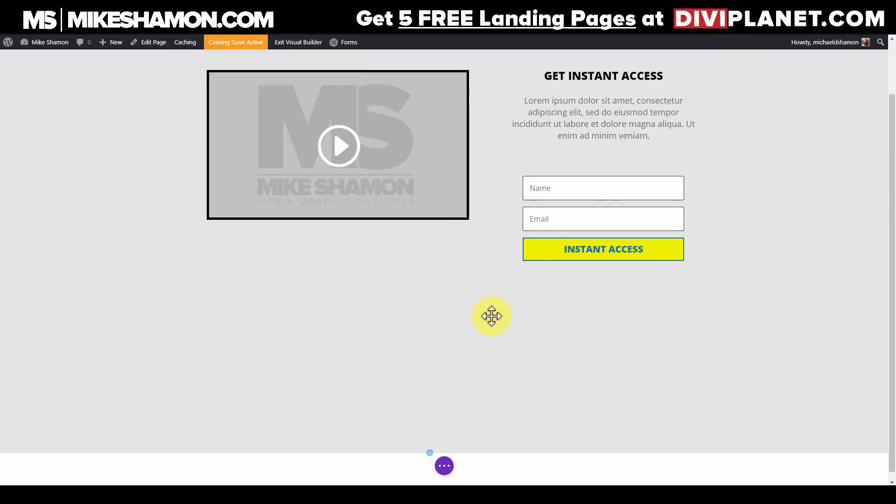
scroll(491, 317, up, 2)
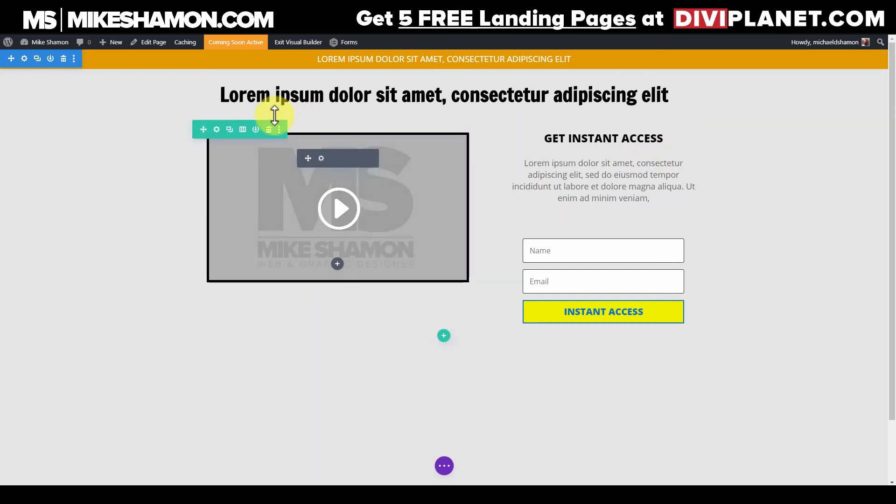
Step: Try equalizing the column heights of the video and opt-in row, look at its spacing options and discard the changes
click(217, 130)
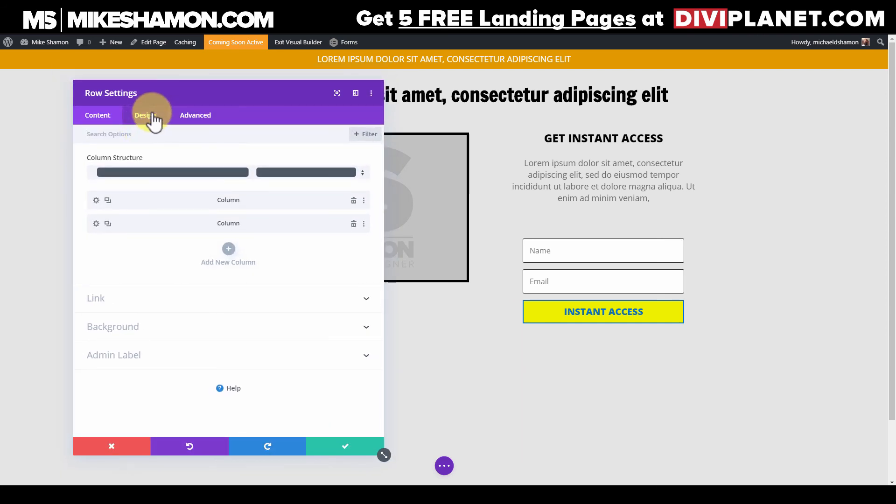
click(145, 116)
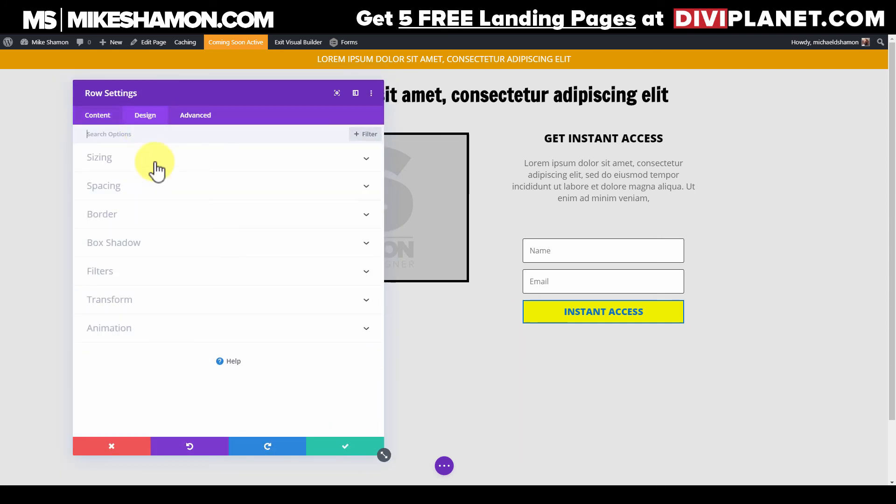
click(156, 191)
scroll(133, 173, up, 1)
click(127, 157)
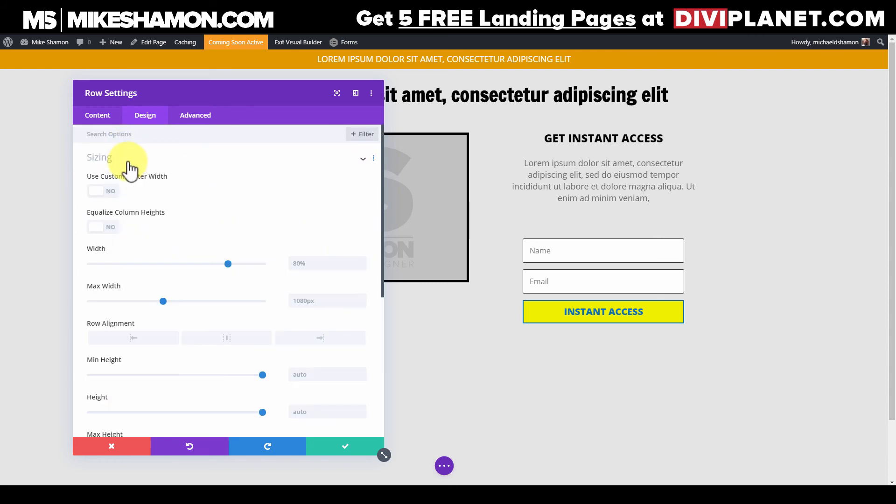
click(108, 228)
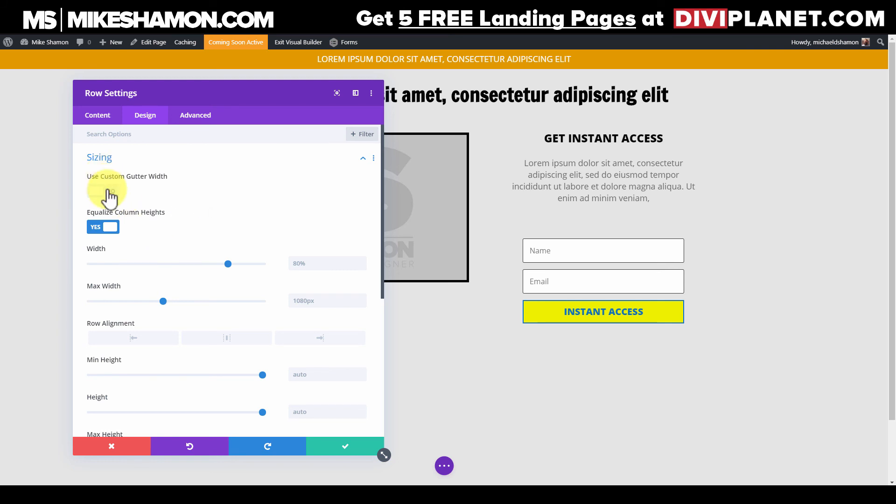
scroll(144, 311, down, 5)
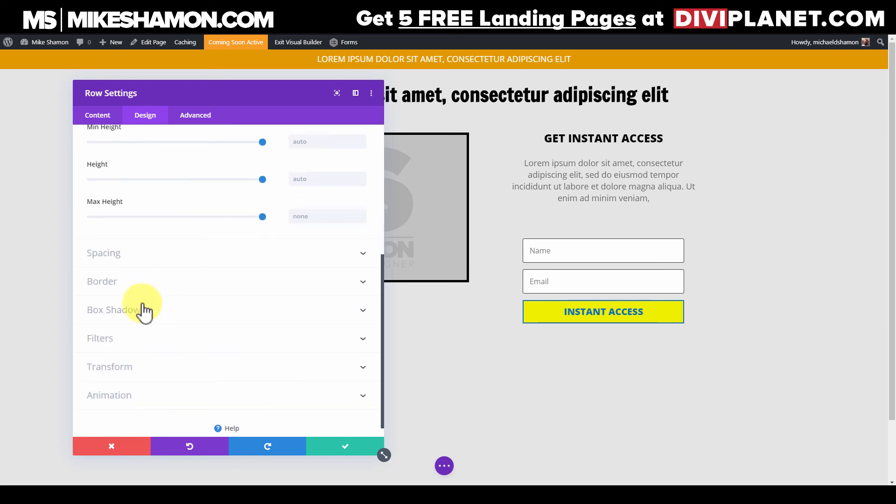
click(135, 257)
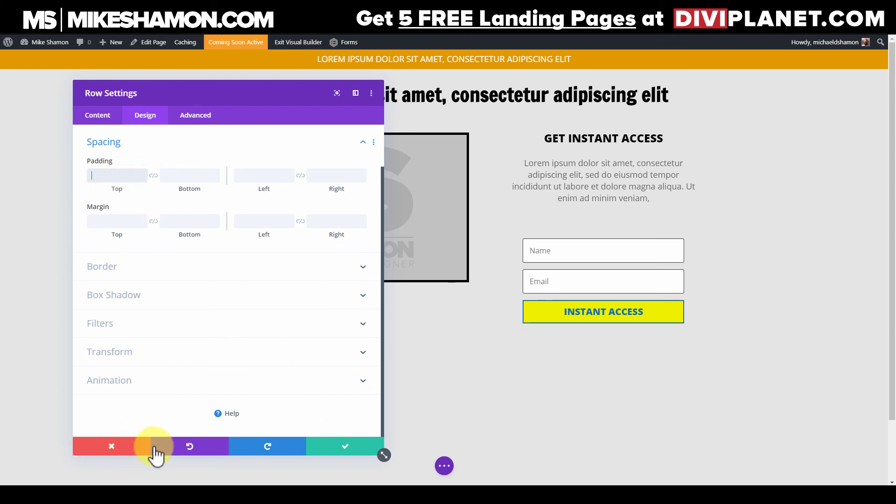
click(117, 452)
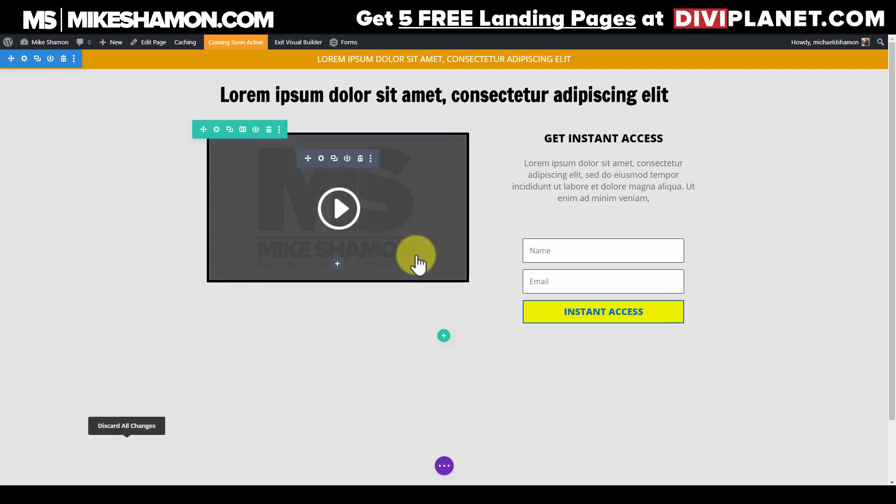
Step: Switch the page to phone view and open the spacing options in the headline's text design settings
click(445, 466)
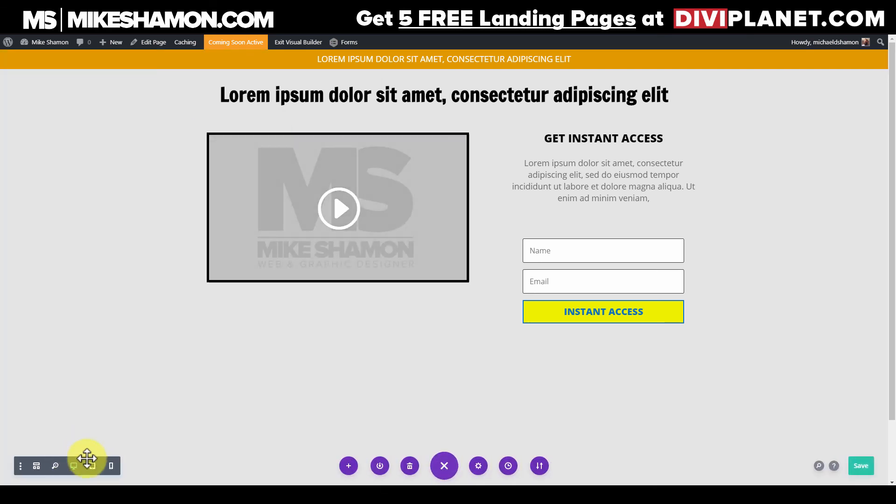
click(114, 468)
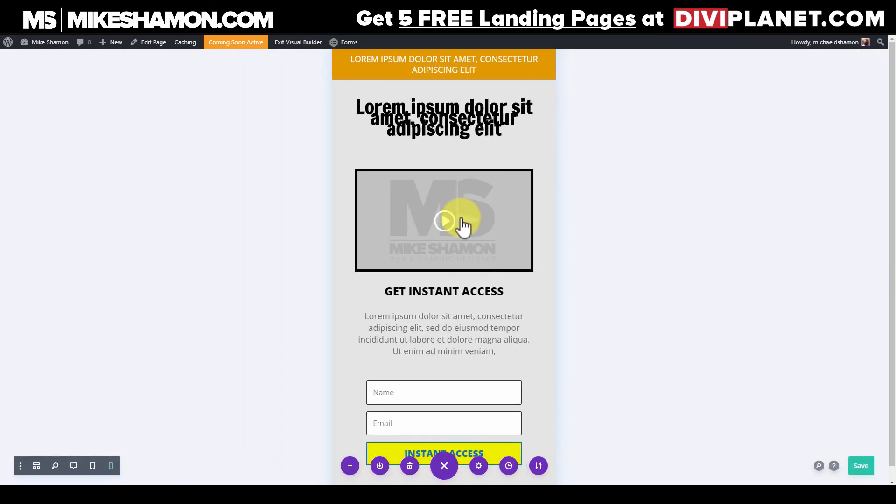
click(428, 99)
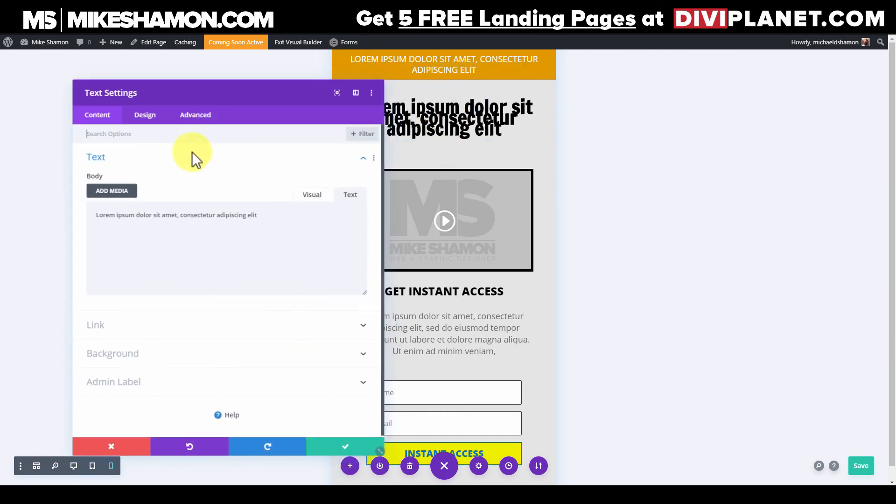
click(145, 116)
drag(148, 84, 99, 64)
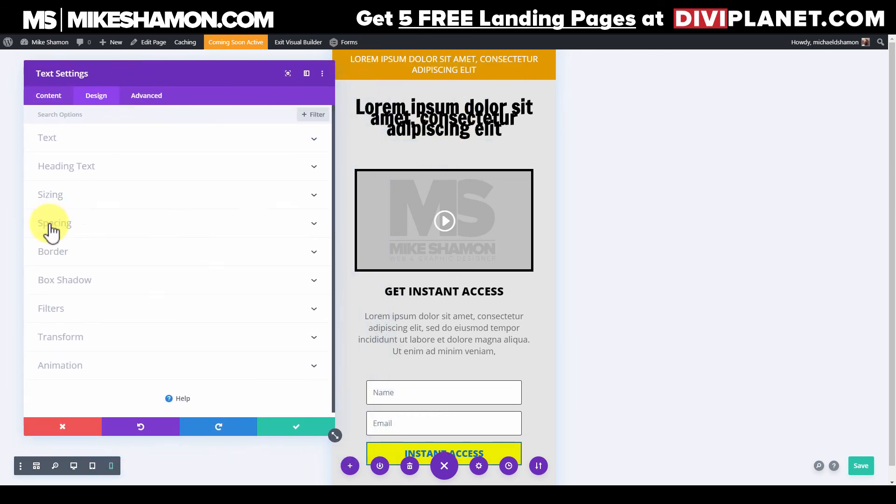
click(100, 230)
scroll(104, 223, down, 1)
scroll(79, 177, up, 2)
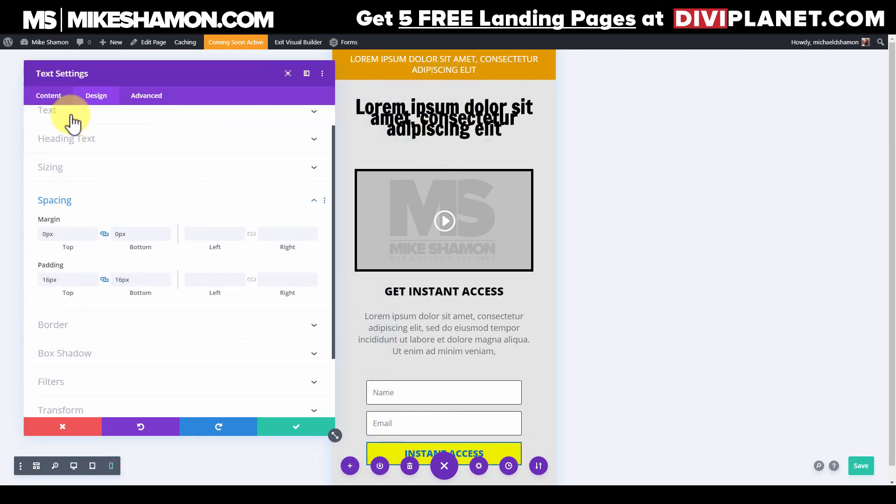
Step: Turn on responsive values for the headline's text line height and set the phone value to 1em
click(70, 115)
scroll(123, 297, down, 7)
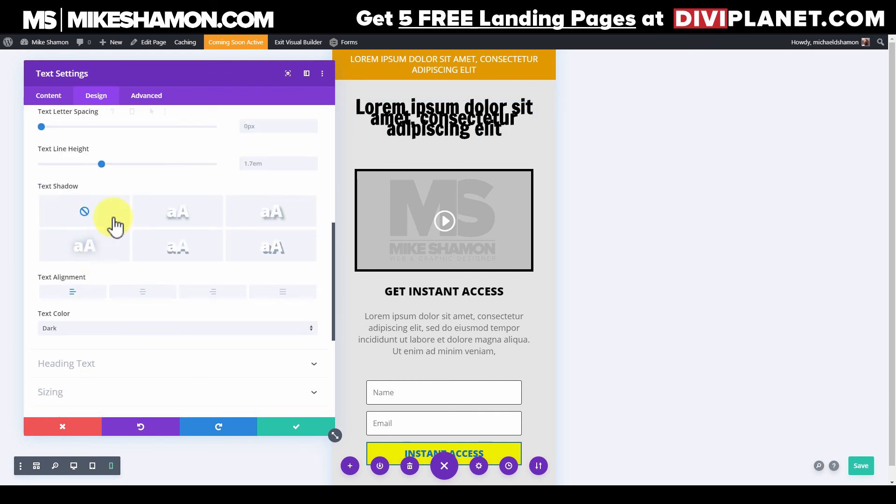
click(111, 149)
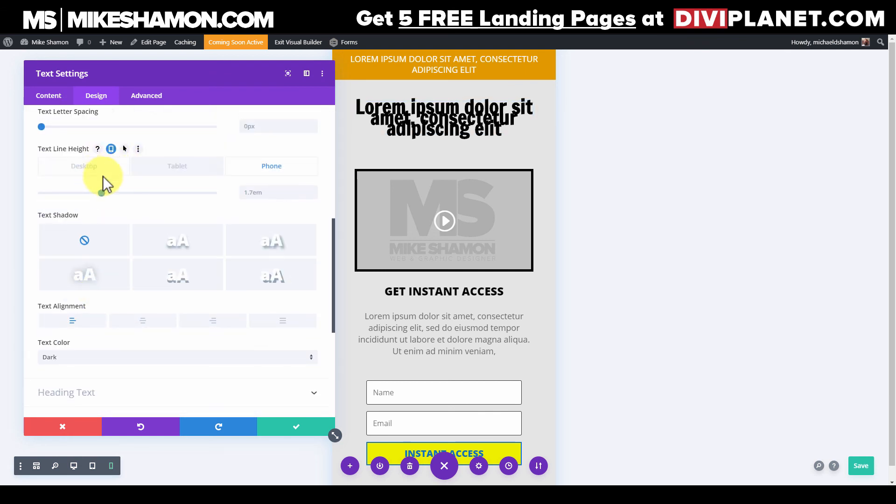
drag(102, 192, 41, 193)
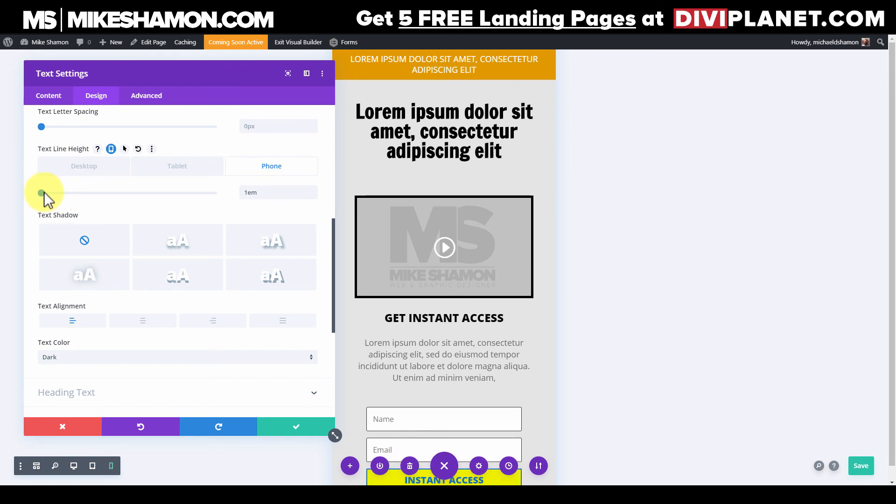
Step: Set the headline's text line height for tablet to 1.1em
click(188, 169)
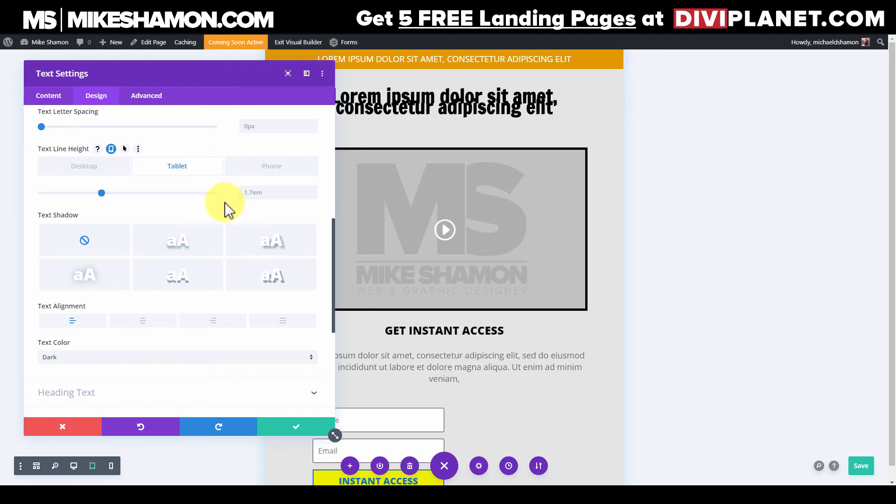
click(274, 189)
text(1.1em)
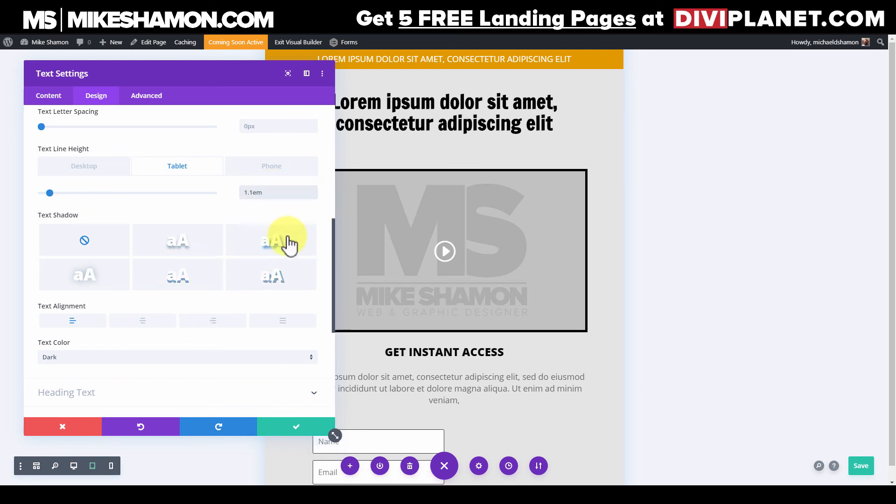
Step: Turn on responsive values for the headline's padding and set the linked top and bottom padding for tablet to 0px
scroll(253, 360, down, 2)
scroll(116, 177, up, 3)
scroll(109, 211, down, 3)
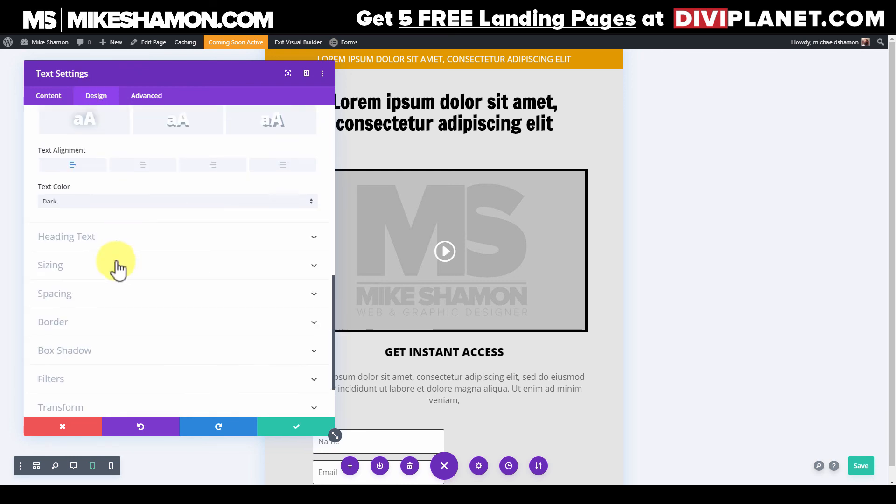
click(92, 302)
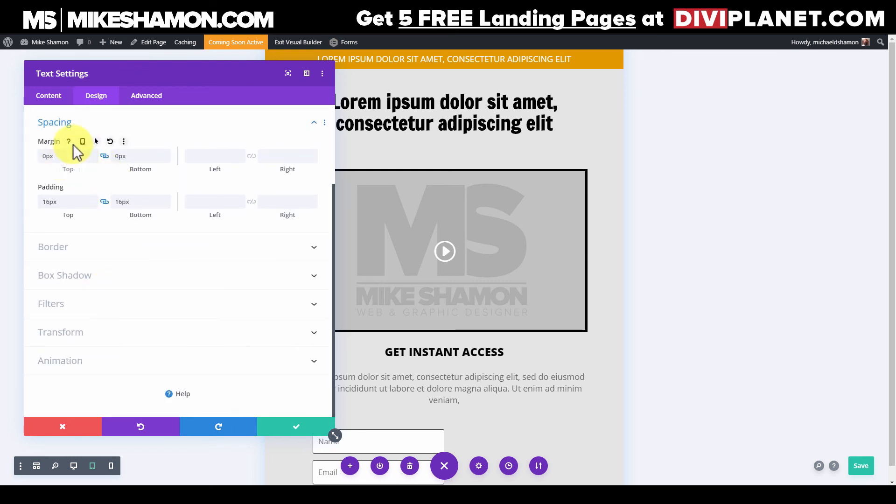
click(86, 187)
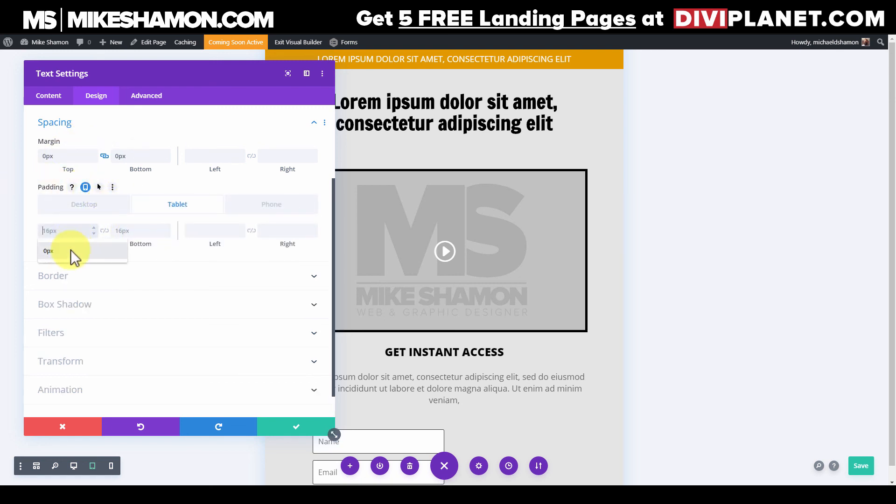
click(51, 251)
click(105, 231)
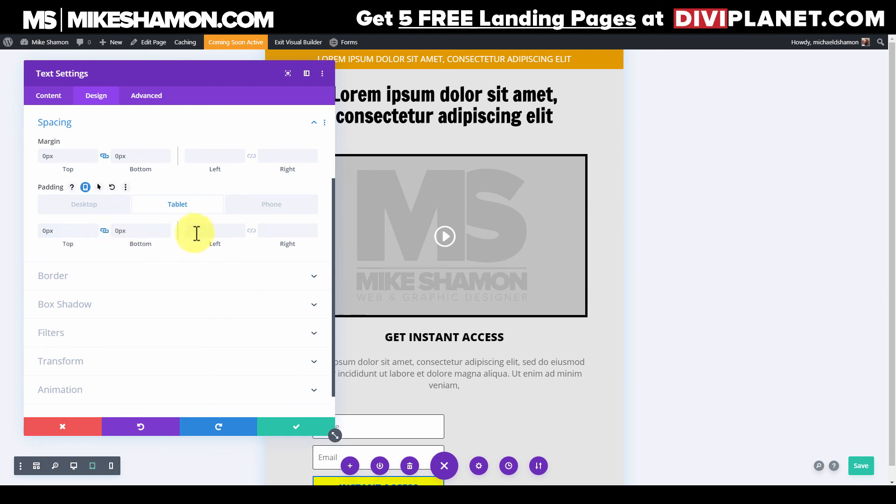
Step: Set the headline's top and bottom padding for phone to 0px
click(279, 213)
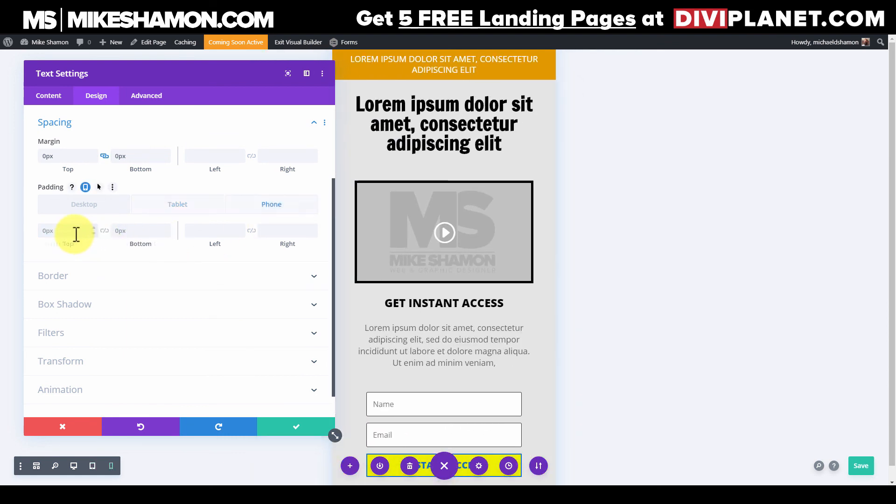
click(72, 252)
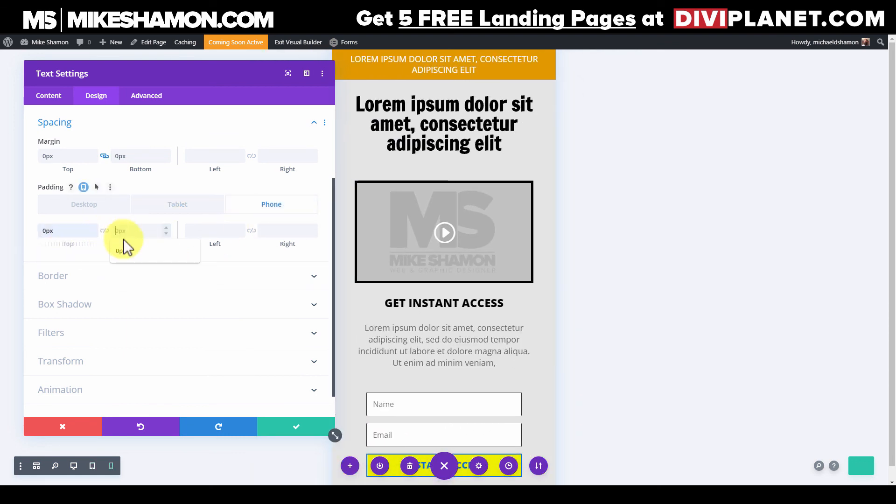
click(119, 250)
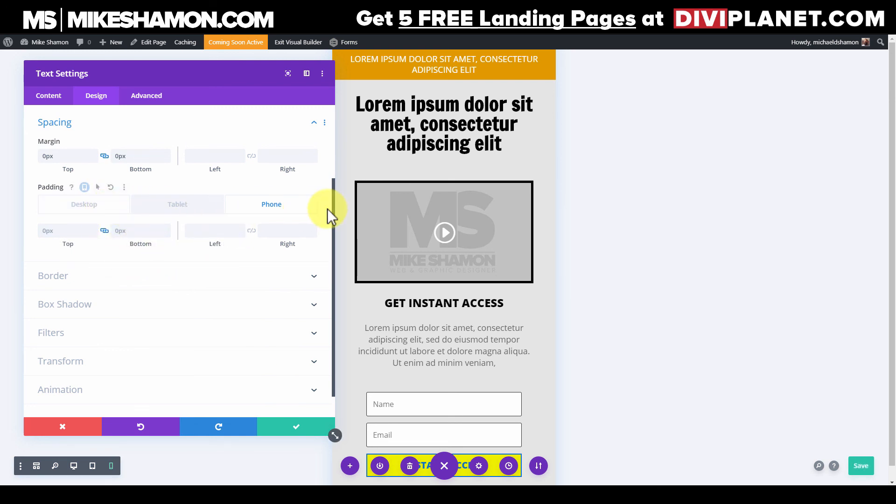
click(287, 203)
click(298, 203)
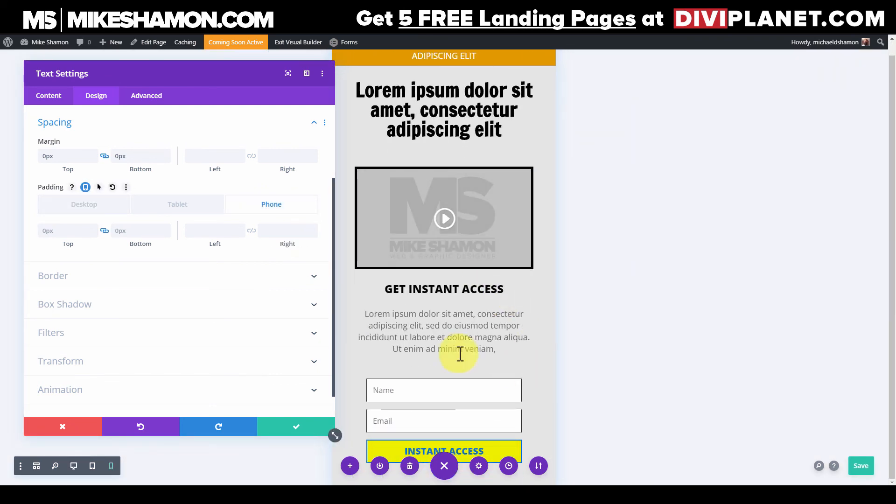
Step: Save the headline's settings and check the page in tablet view and desktop view
click(282, 426)
click(98, 468)
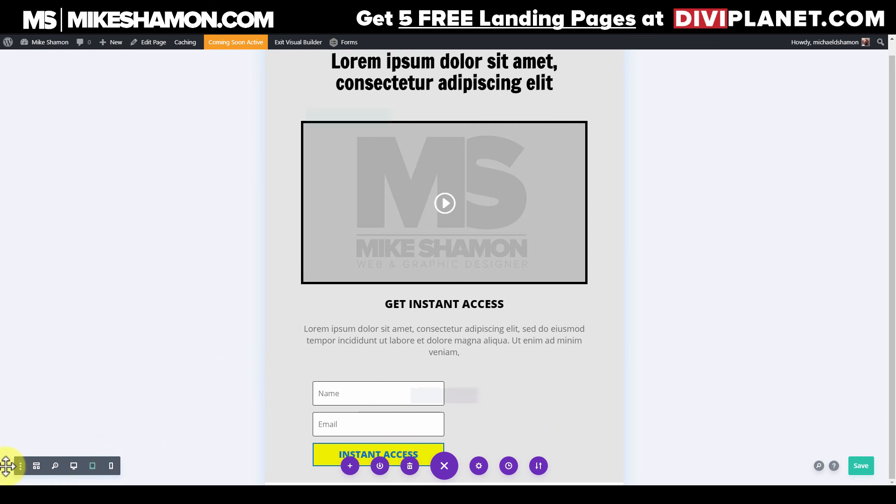
click(74, 466)
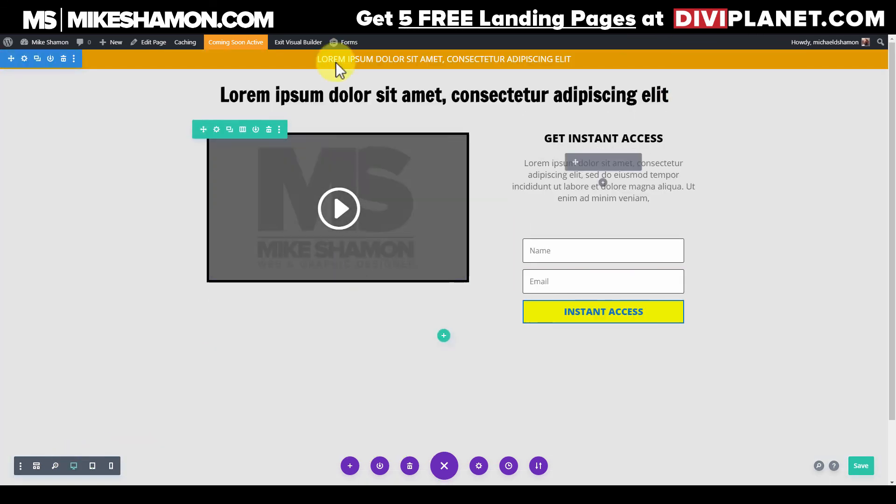
mouse_move(410, 267)
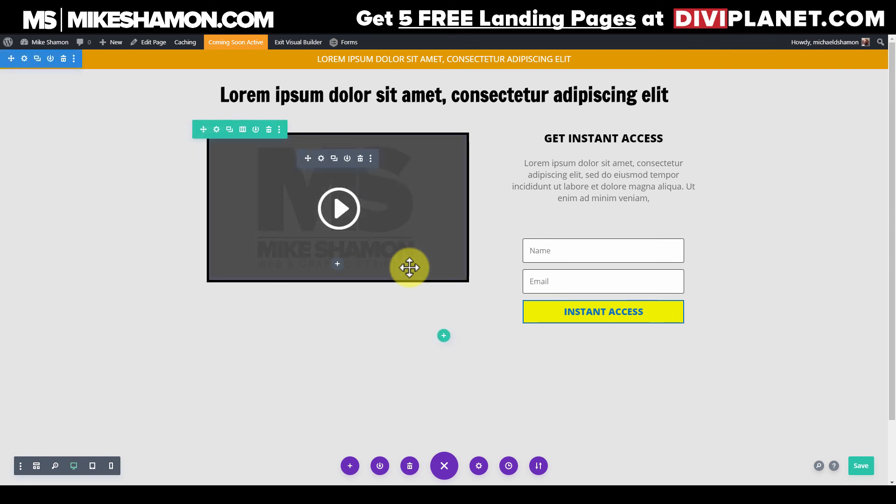